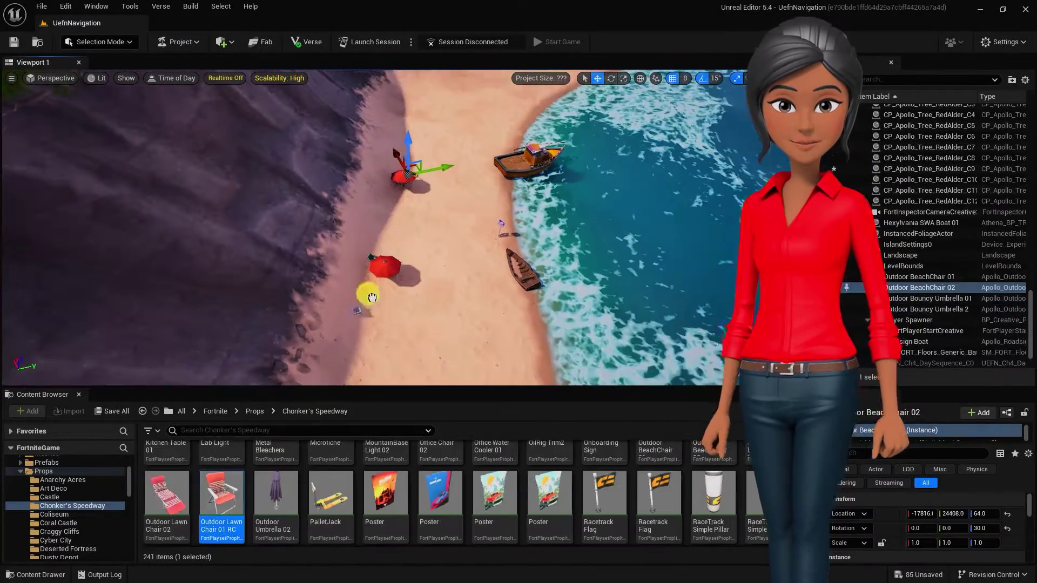
Step: Place an Outdoor Lawn Chair 02 prop on the sandy beach beside the red umbrellas
left_click_drag(166, 494, 455, 267)
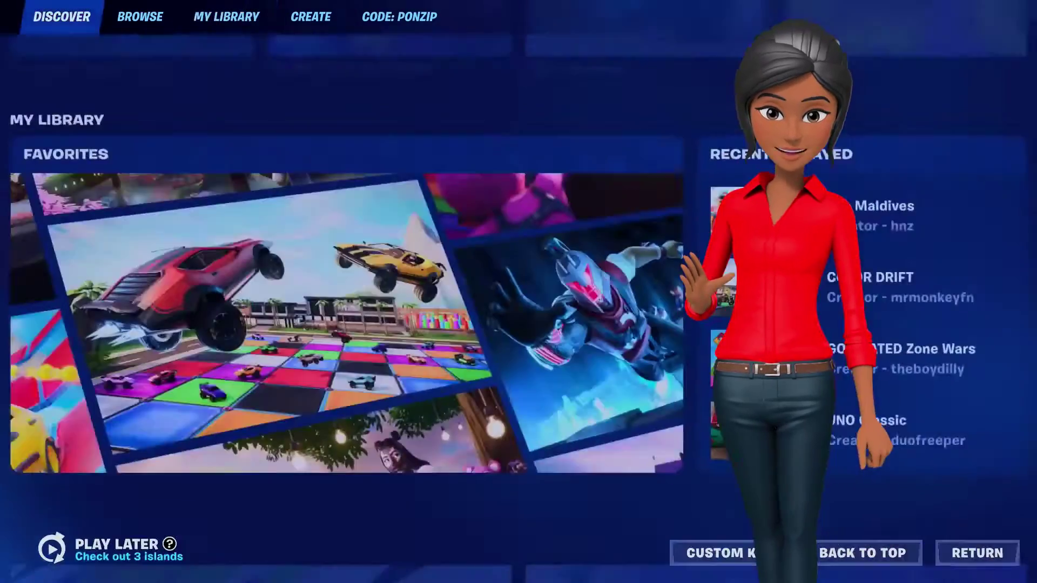
Step: Browse the Fortnite Discover page through the Fortnite Competitive and Epic's Pick categories
scroll(518, 291, "down", 1)
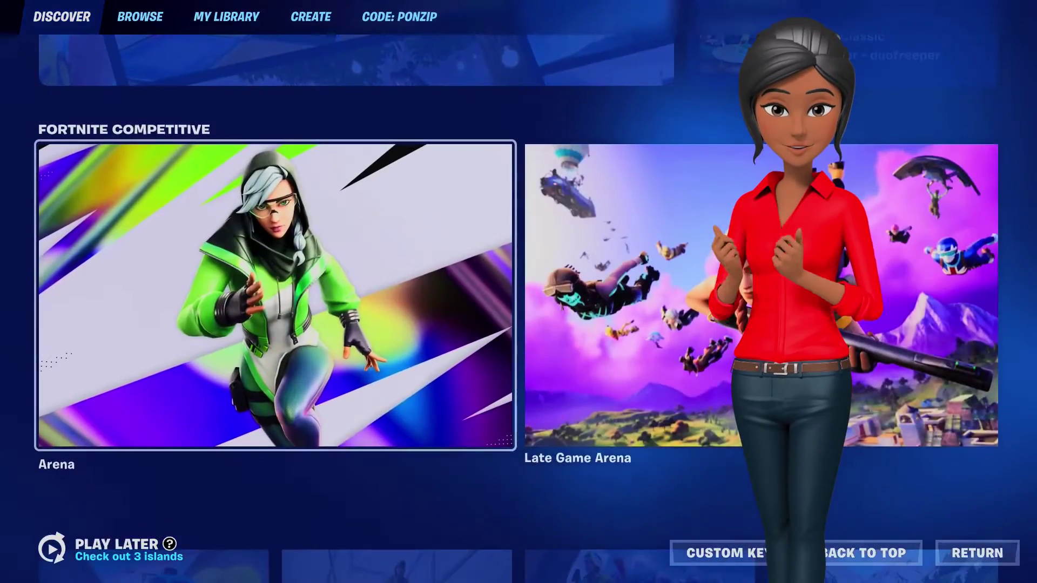
key("Right")
key("Down")
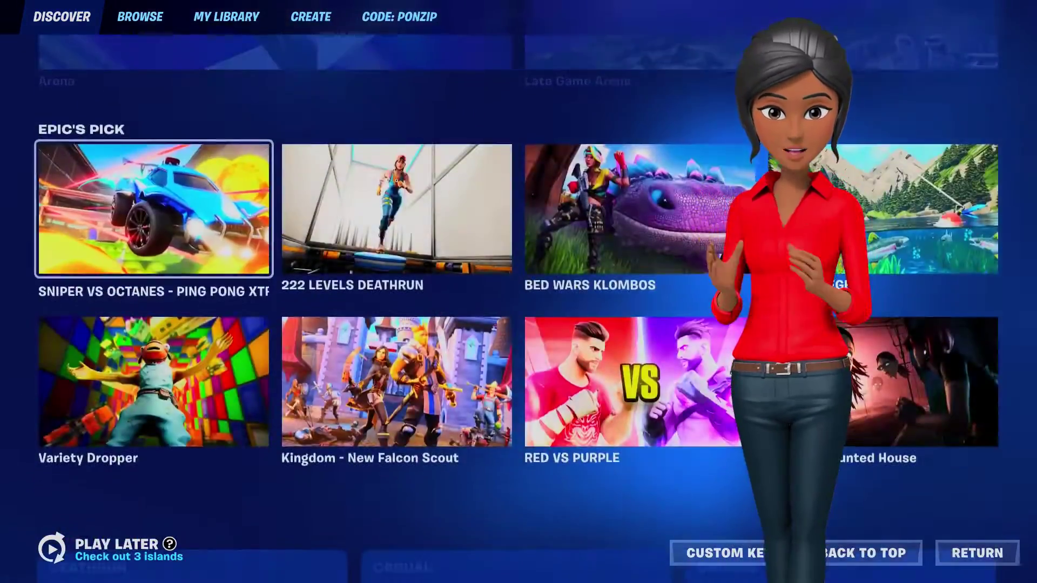
key("Down")
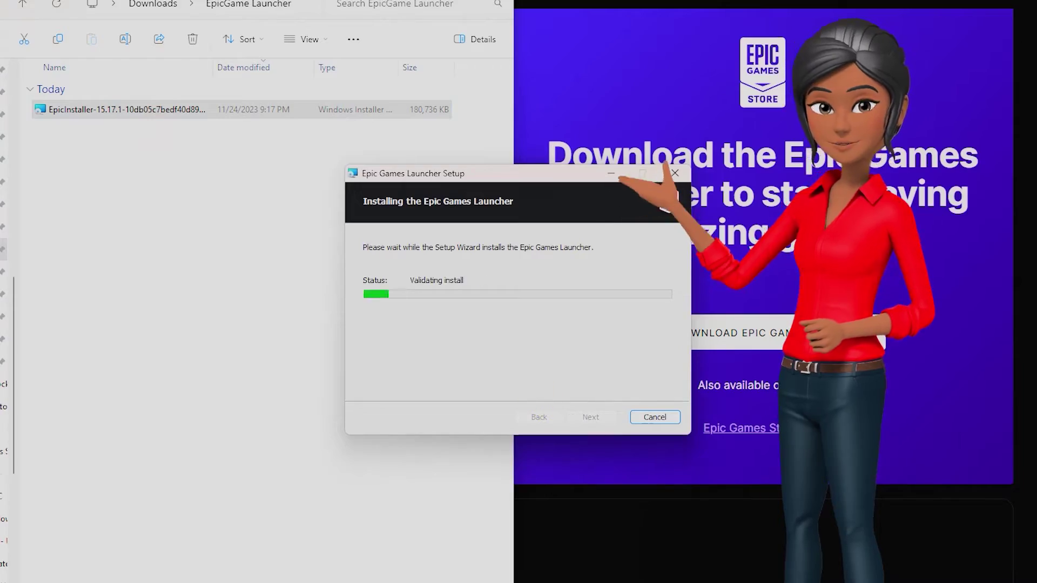
left_click(81, 523)
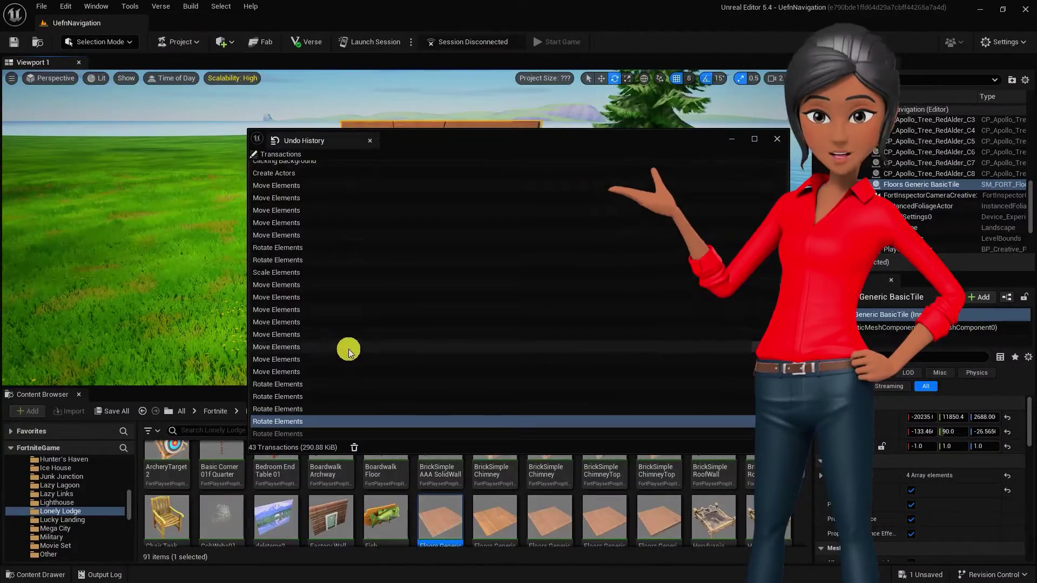
scroll(347, 351, "up", 3)
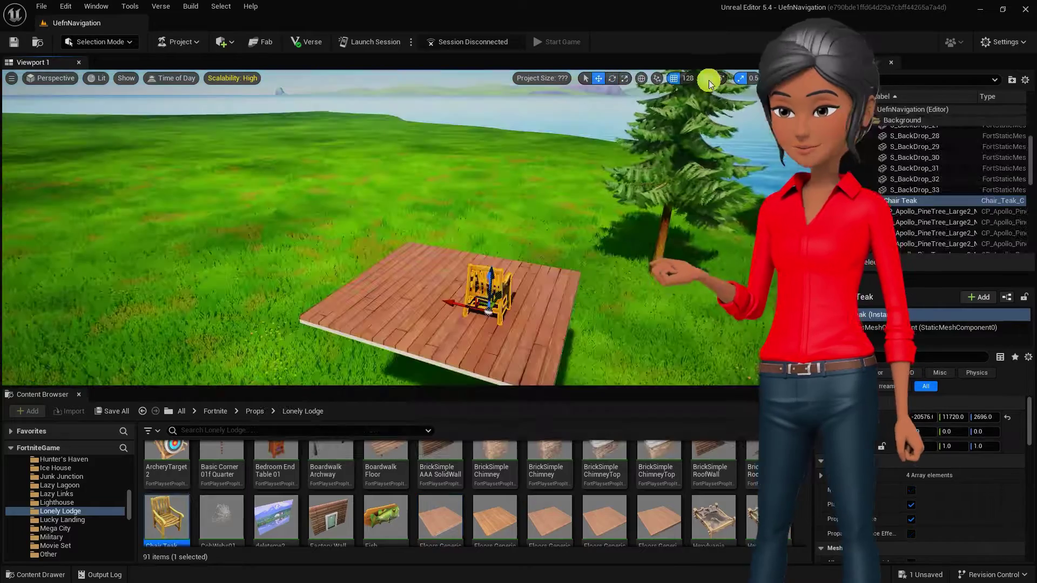
Step: Set the position grid snap size to 8 and move the teak chair across the wooden floor
left_click(688, 78)
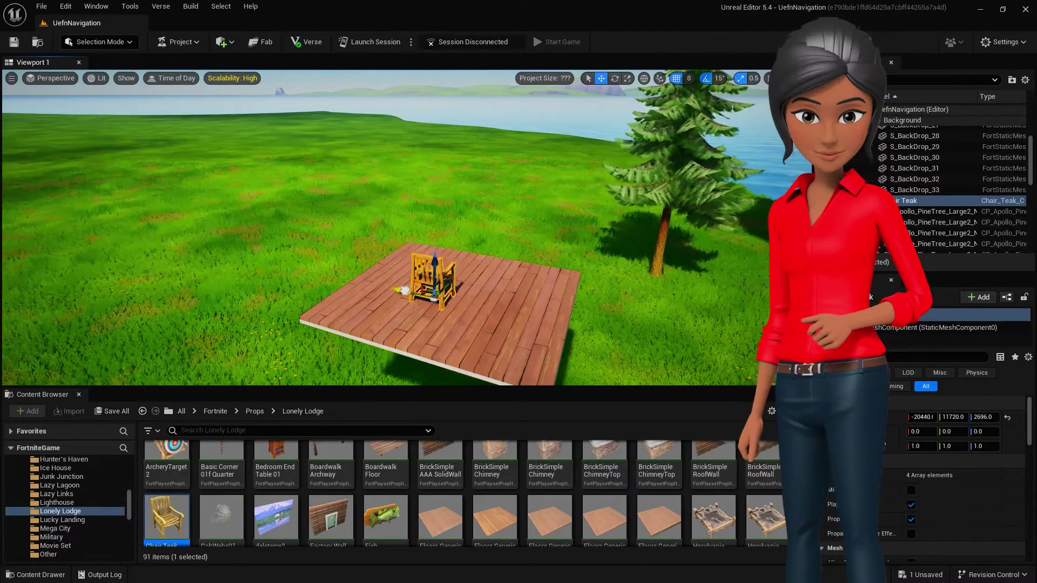
left_click(428, 287)
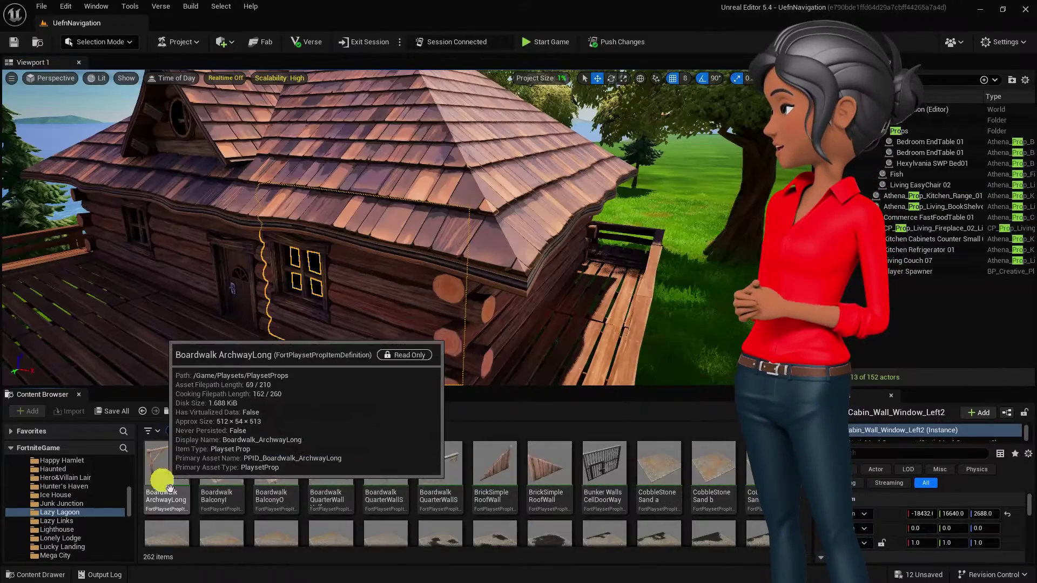
Step: Replace a wall of the log cabin with the Bunker Walls CellDoorWay prop from the Lazy Lagoon props
scroll(614, 505, "up", 3)
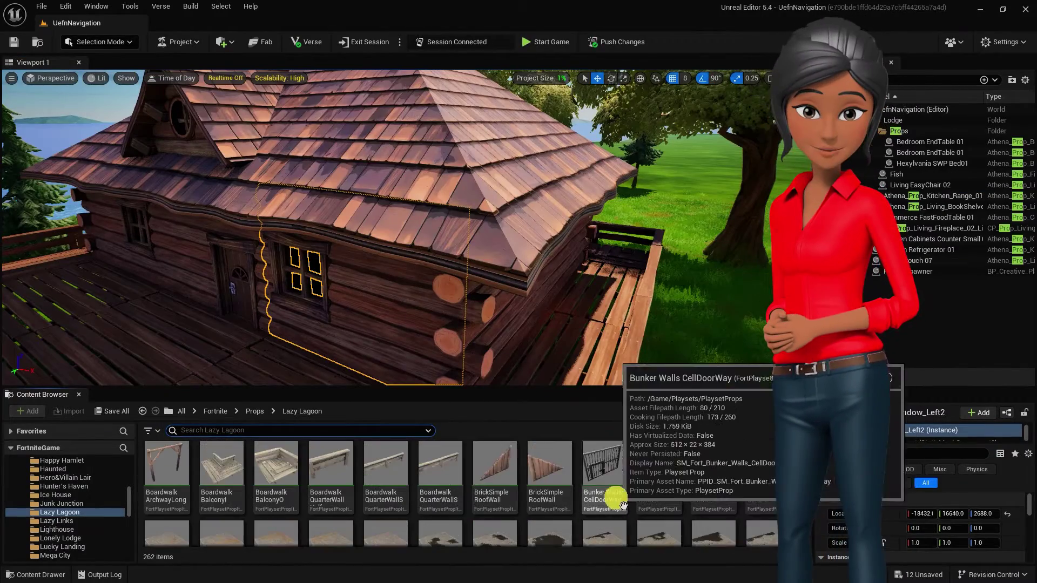
left_click(605, 475)
right_click(533, 333)
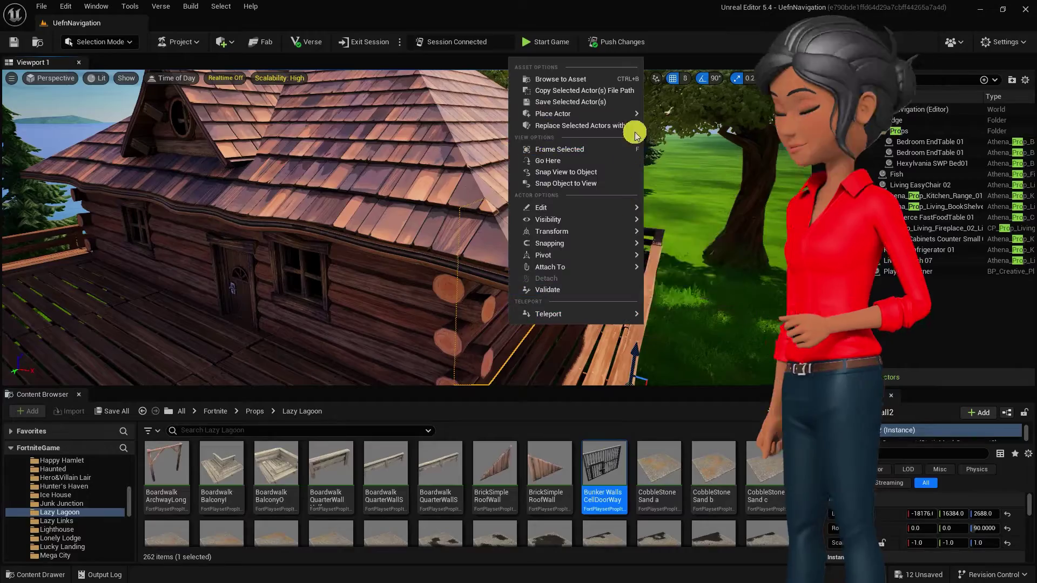
mouse_move(634, 128)
left_click(694, 174)
right_click_drag(694, 174, 639, 179)
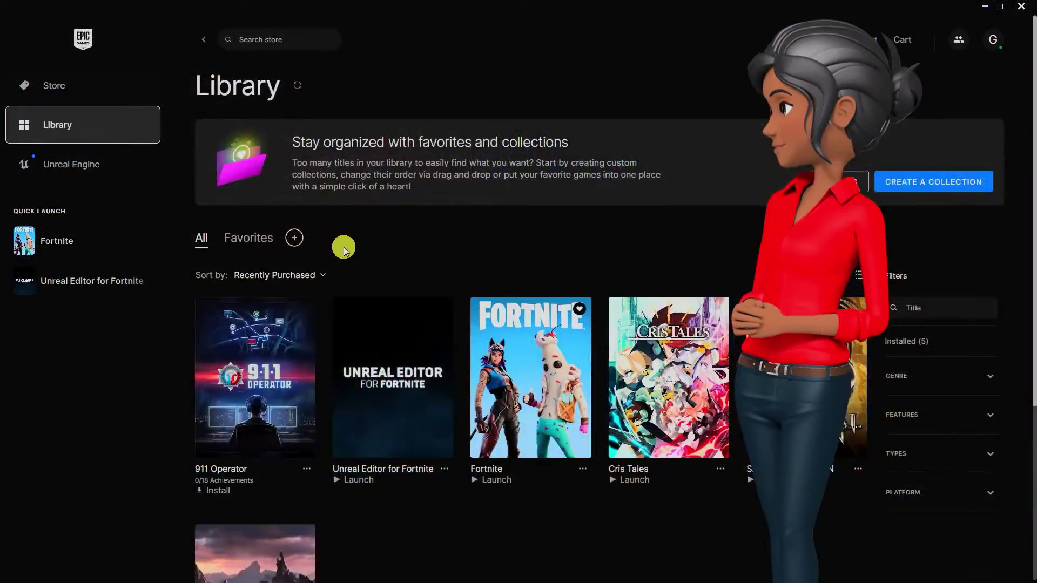
Step: Launch Unreal Editor for Fortnite from the Epic Games Launcher library and dismiss its startup News window
scroll(343, 250, "down", 4)
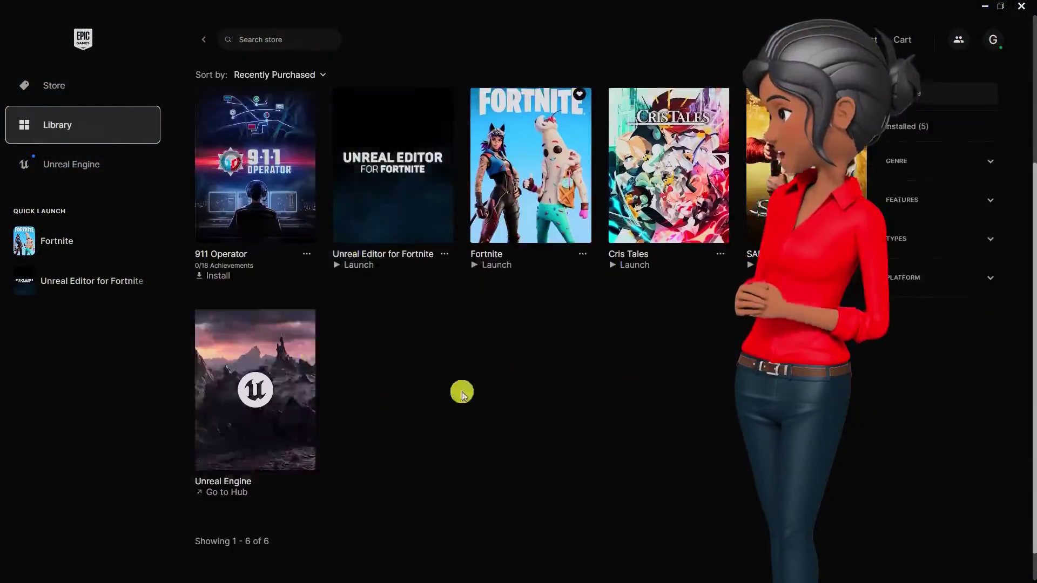
scroll(463, 394, "up", 2)
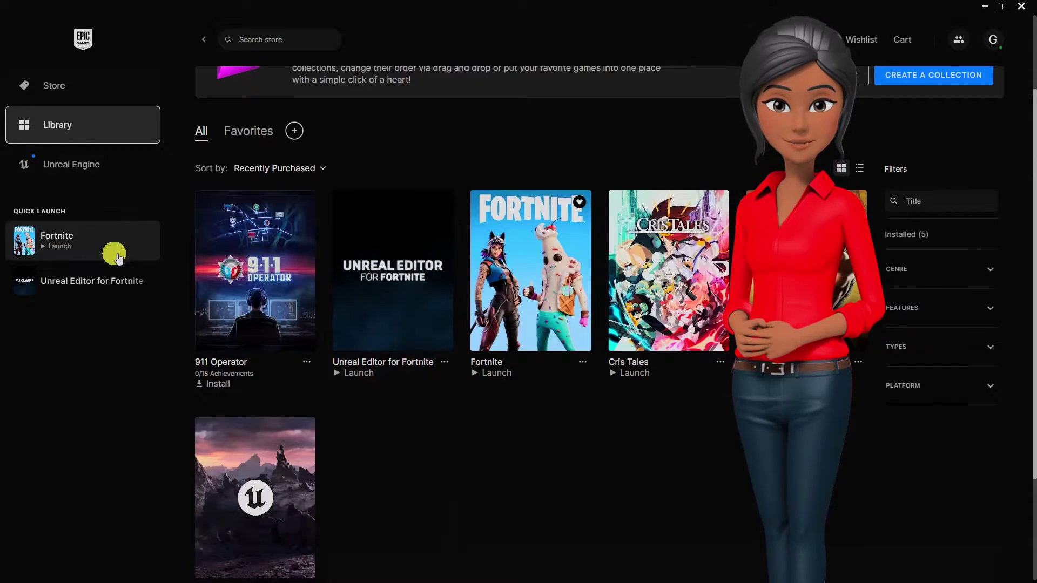
left_click(90, 286)
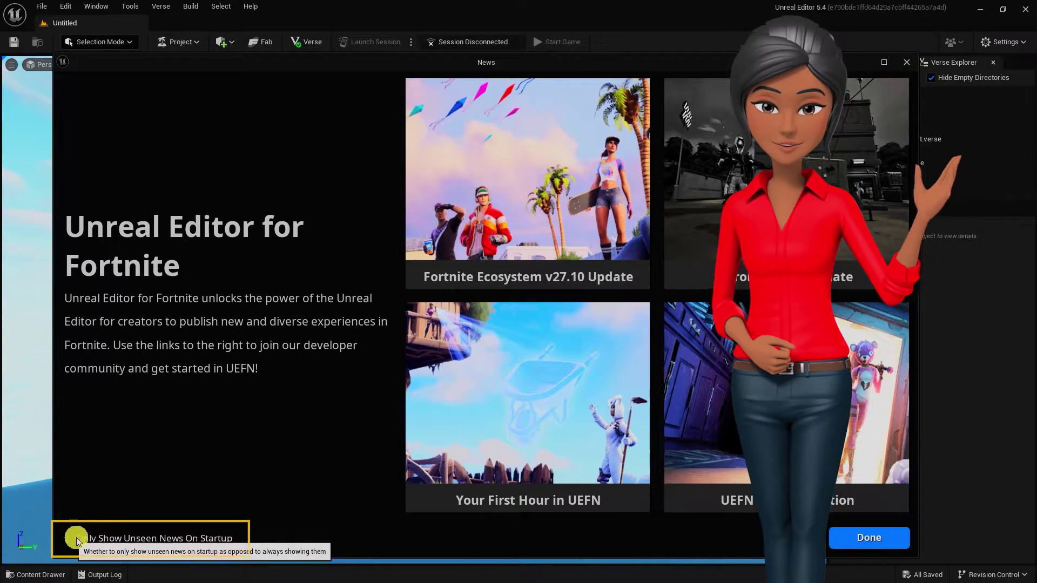
left_click(864, 537)
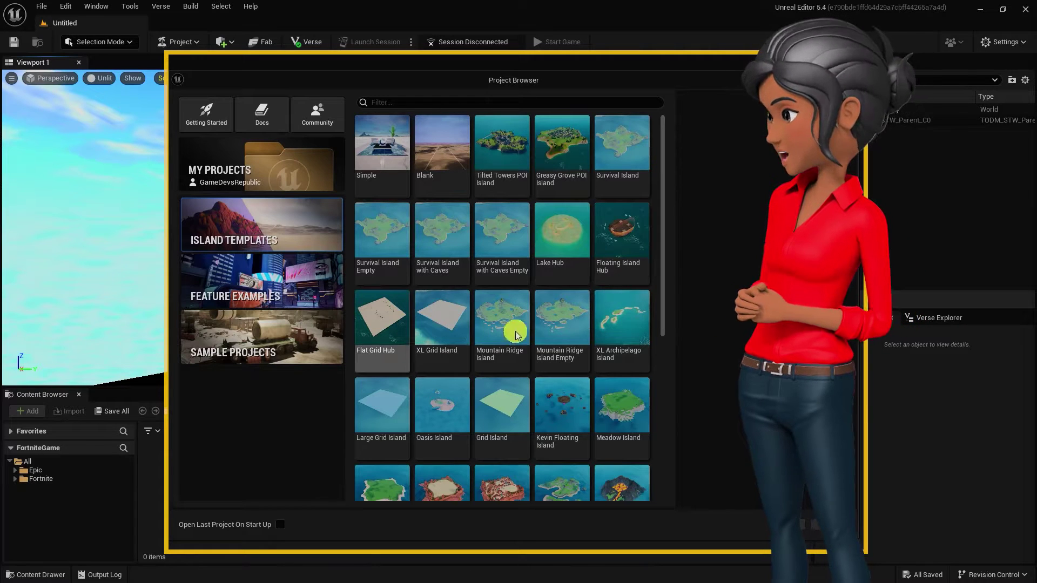
Step: Look through the full range of island templates in the Project Browser
left_click(637, 337)
left_click_drag(663, 315, 646, 496)
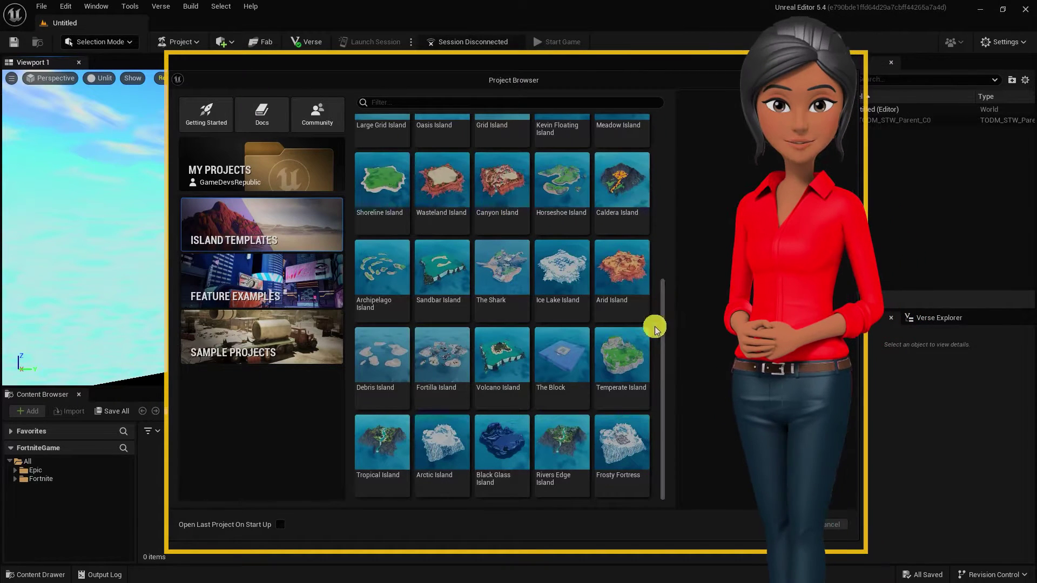
left_click_drag(663, 354, 689, 181)
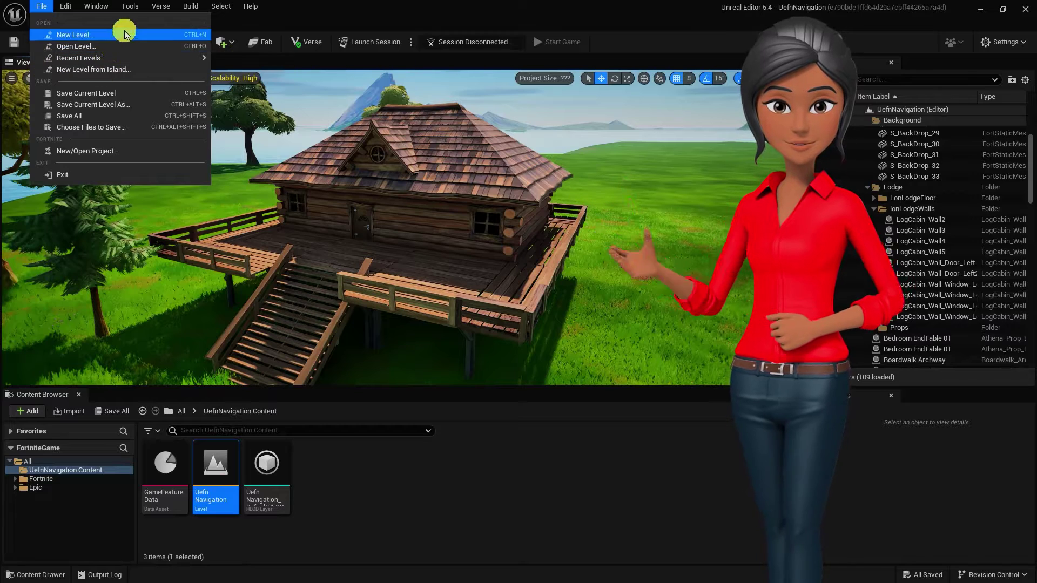
Step: Create a new level in the UefnNavigation project from the Blank template
left_click(119, 38)
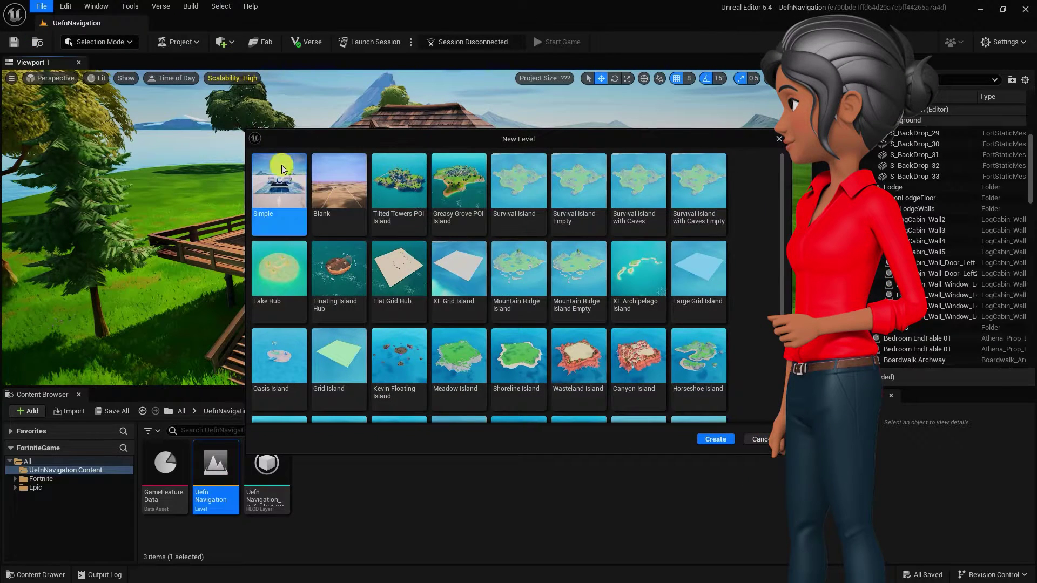
double_click(333, 192)
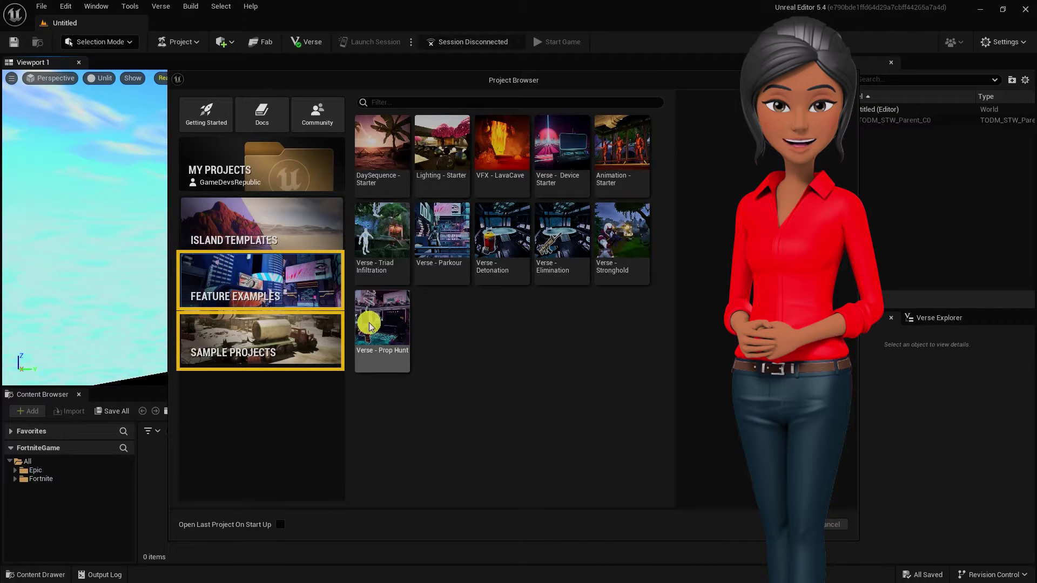
Step: View the sample projects, and look through the Verse Stronghold Template documentation up to its Add Verse Script to Devices page
left_click(265, 352)
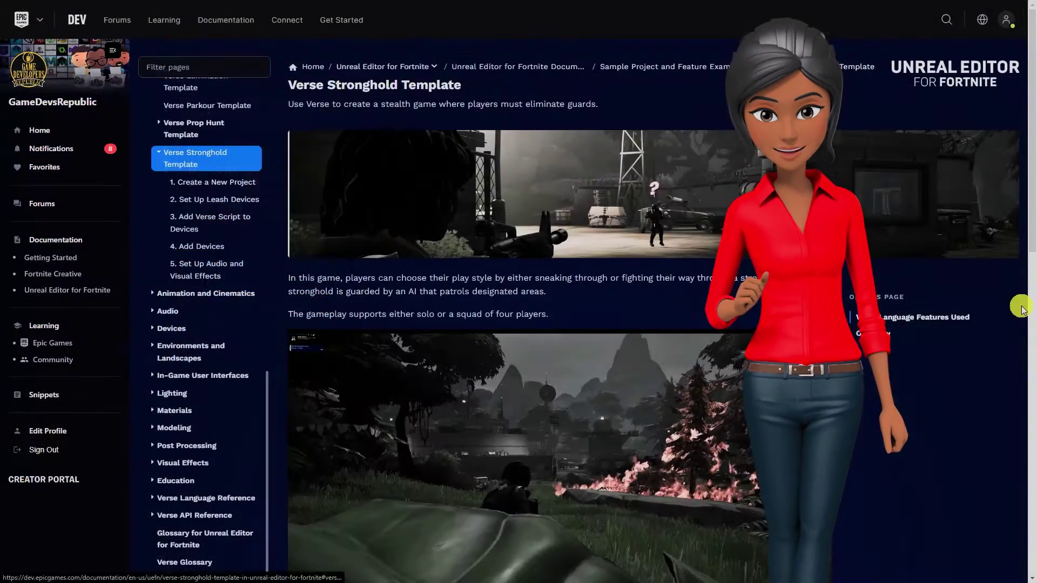
scroll(1019, 312, "down", 8)
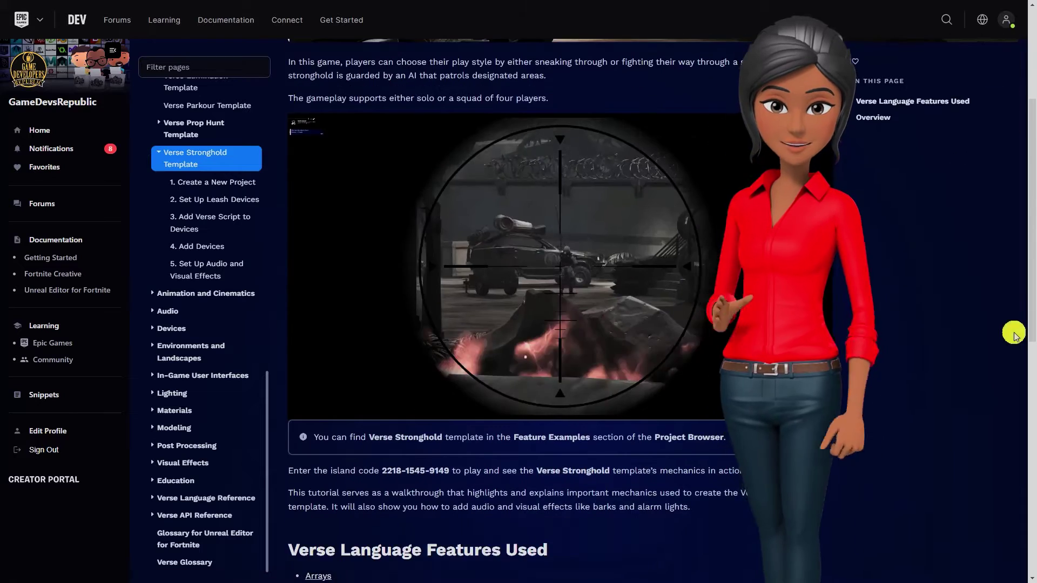
left_click(212, 182)
left_click(210, 199)
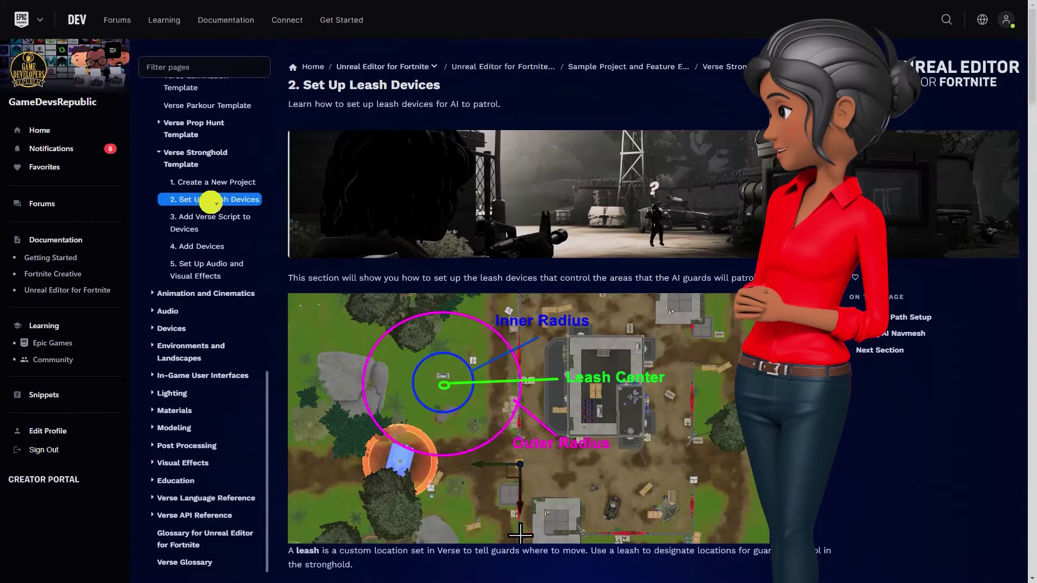
left_click(214, 216)
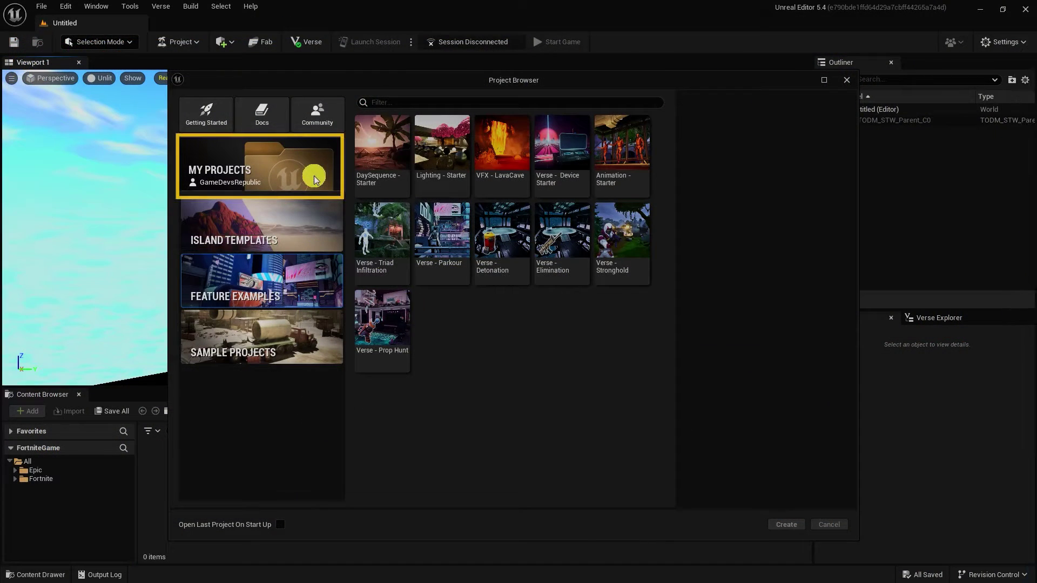
Step: Show the existing projects and inspect the conversion details of Learn The Accolade Device #1, leaving it unselected
left_click(315, 178)
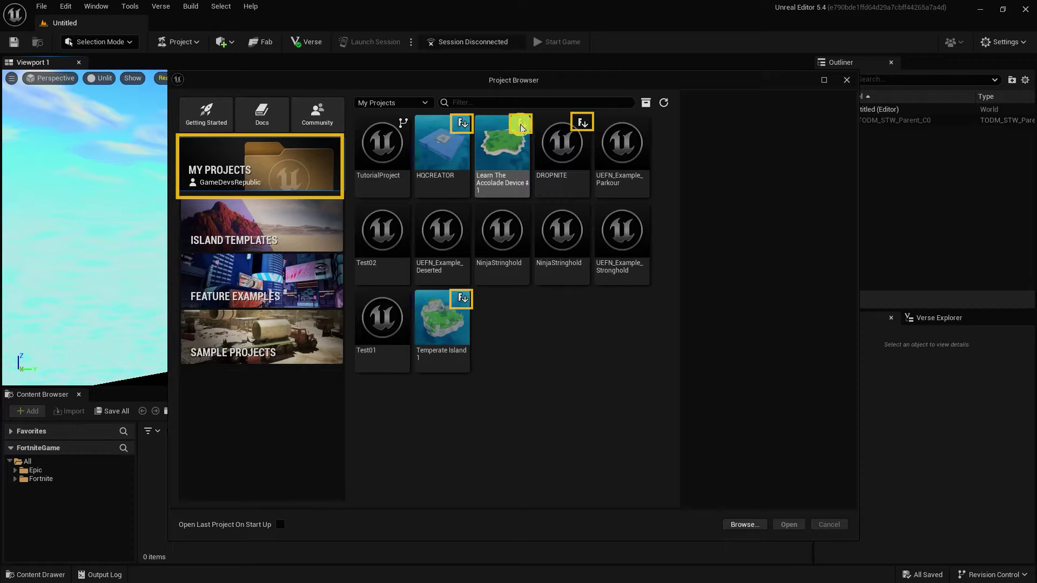
left_click(502, 166)
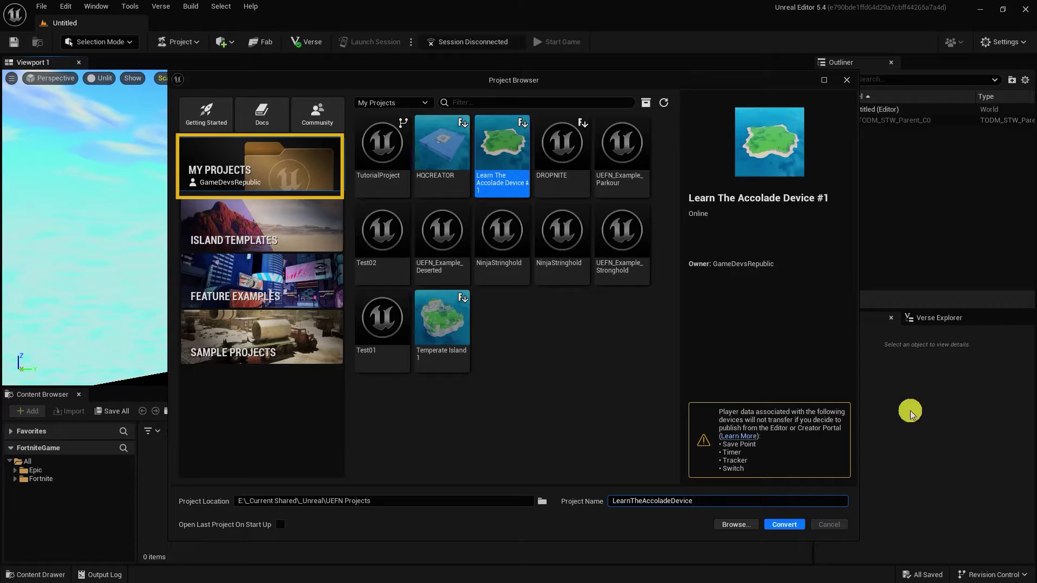
left_click(614, 382)
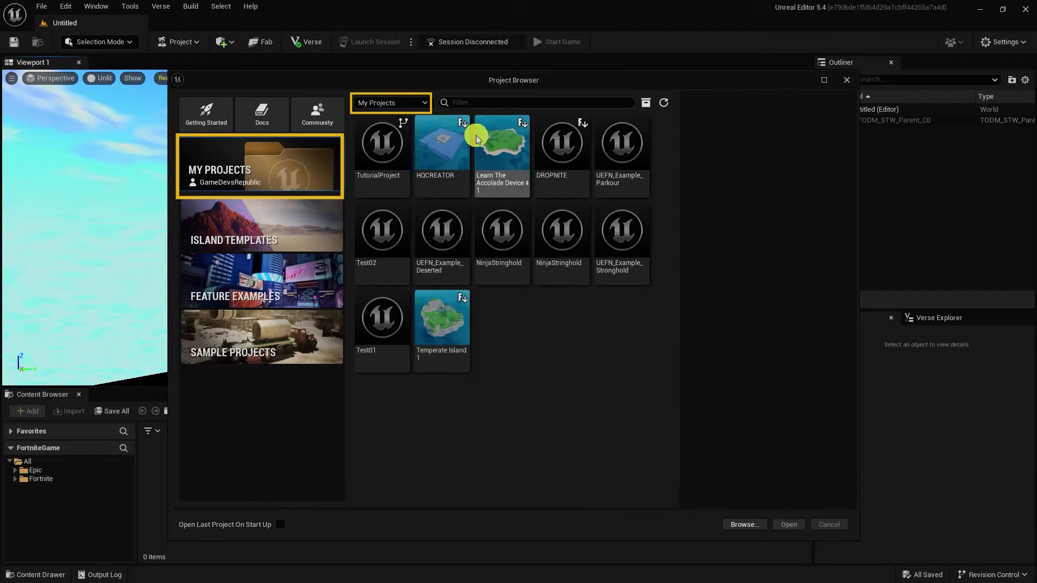
Step: Compare the personal and Game Developers Republic project lists, ending on My Projects
left_click(428, 101)
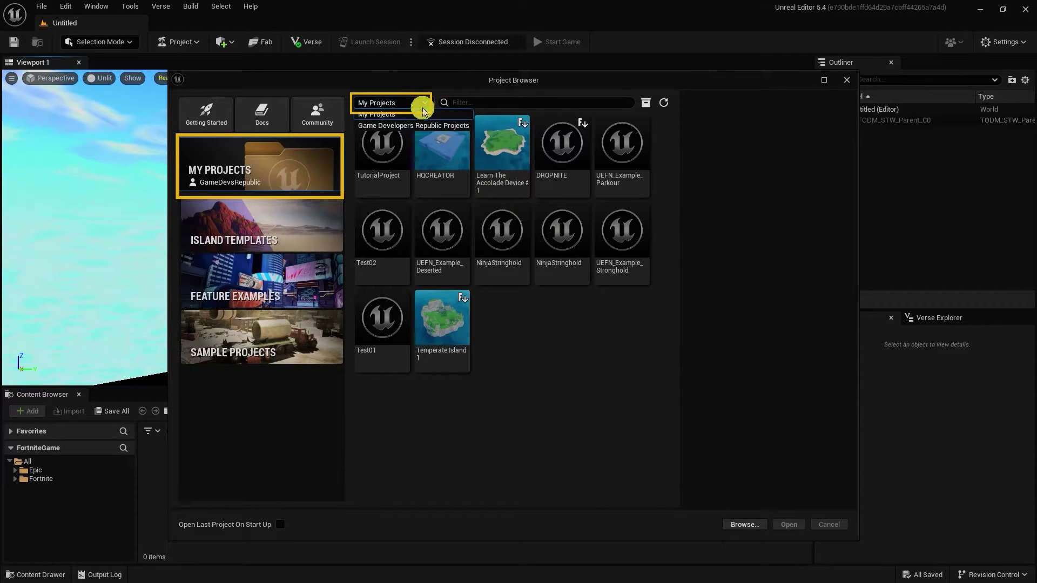
left_click(417, 125)
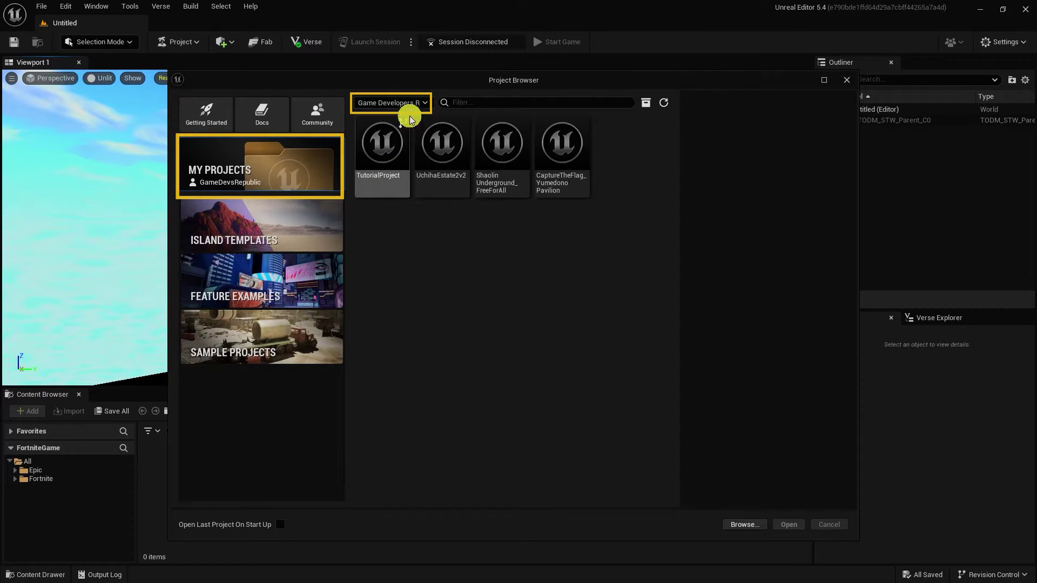
left_click(421, 106)
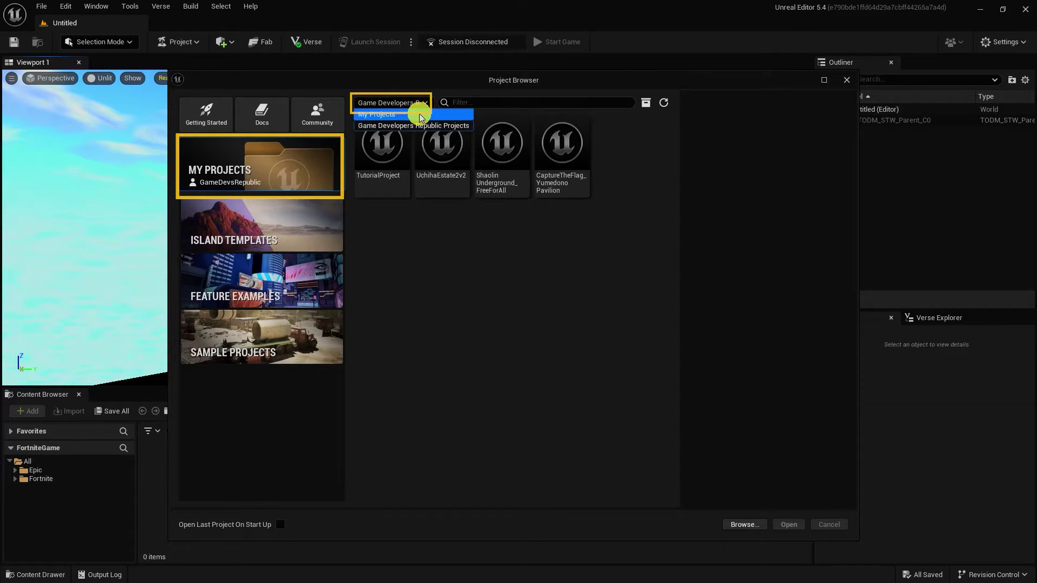
left_click(420, 115)
left_click(421, 102)
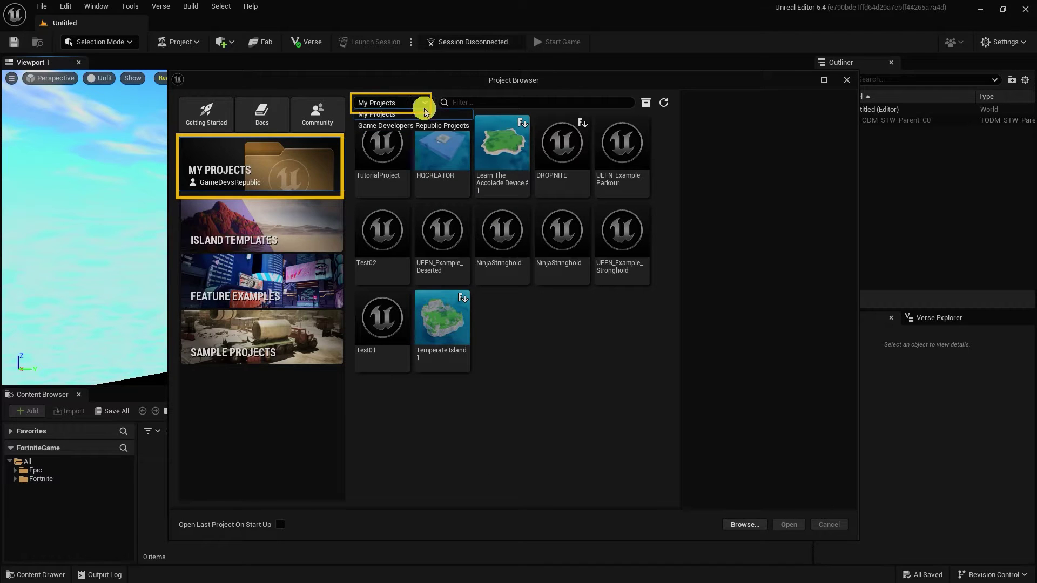
left_click(422, 126)
left_click(424, 103)
left_click(422, 115)
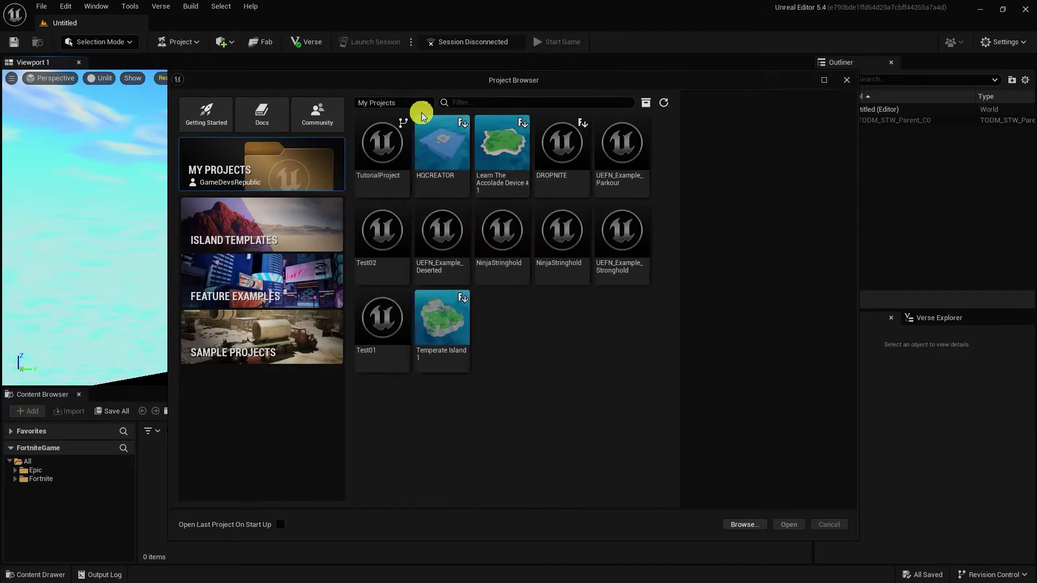
Step: Choose the Shoreline Island template for a new project
left_click(296, 220)
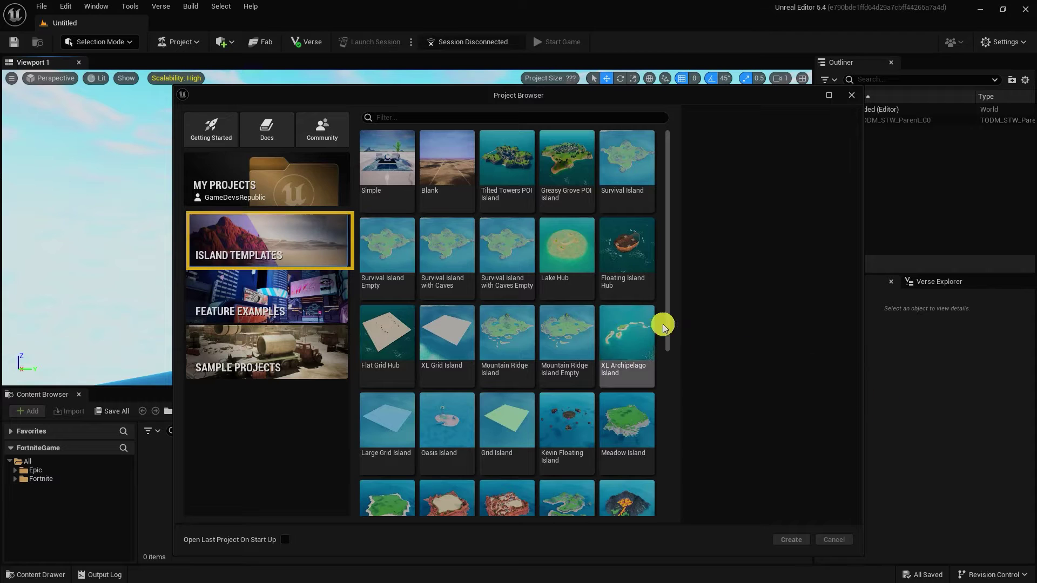
scroll(668, 333, "down", 2)
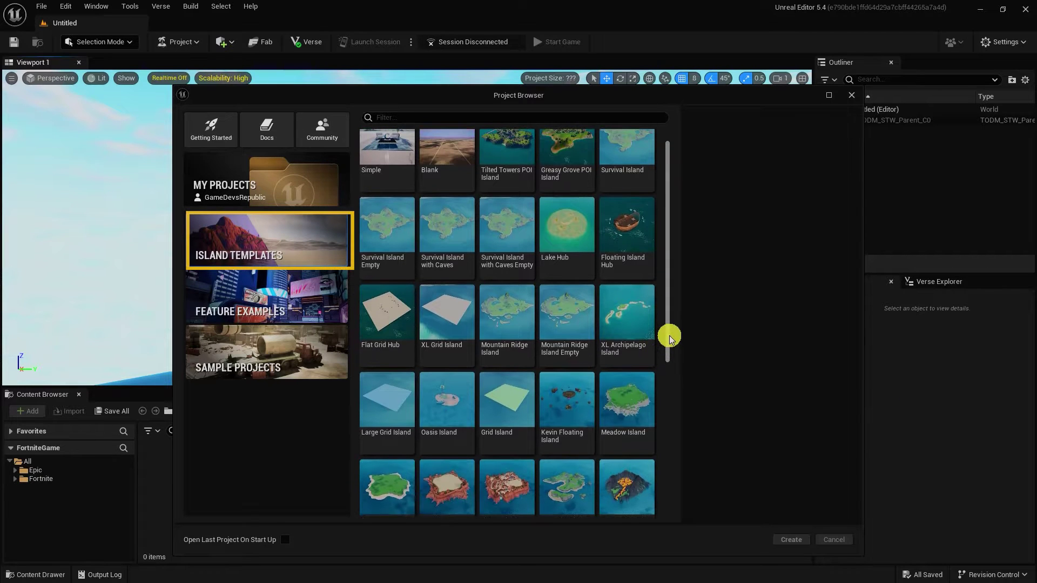
scroll(669, 336, "down", 5)
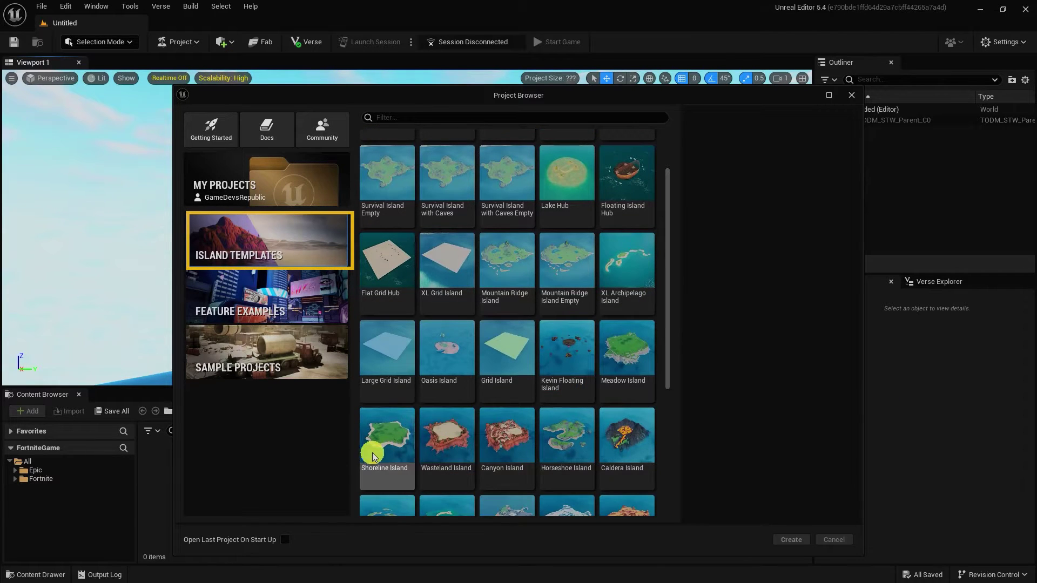
left_click(369, 469)
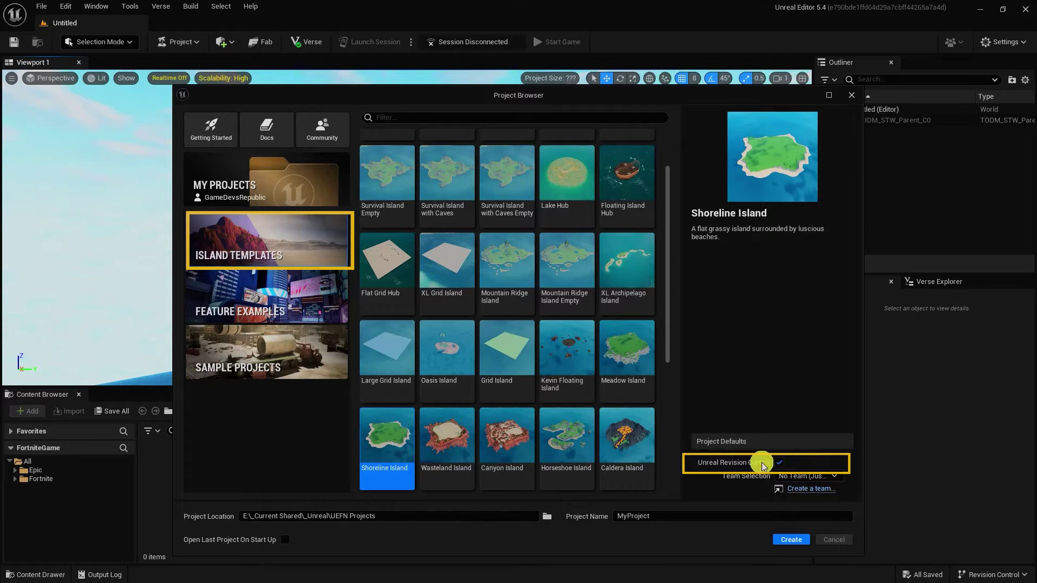
Step: Turn off Unreal Revision Control and, after trying Game Developers Republic, set the team to No Team (Just You)
left_click(780, 463)
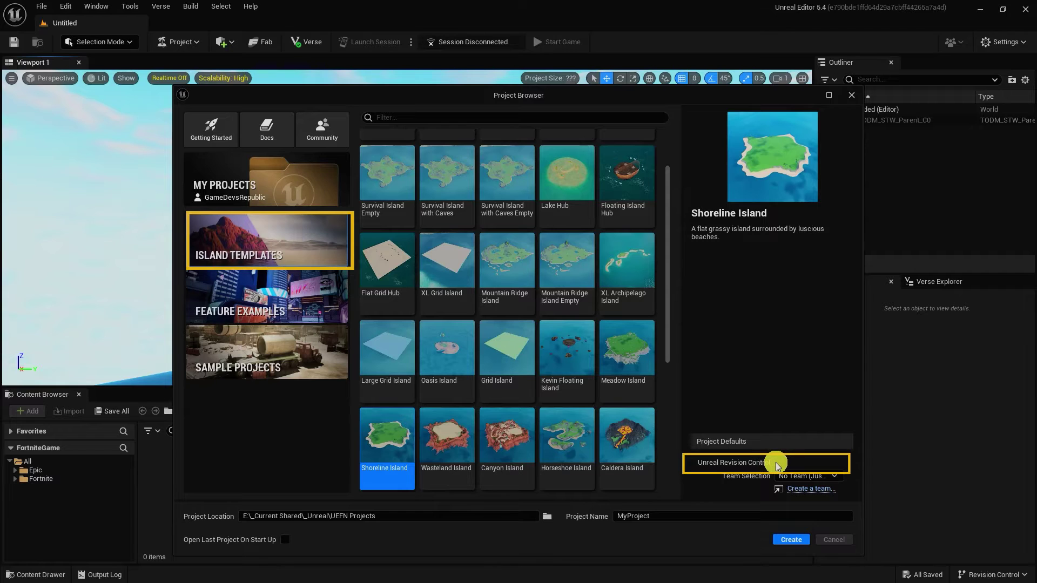
left_click(780, 463)
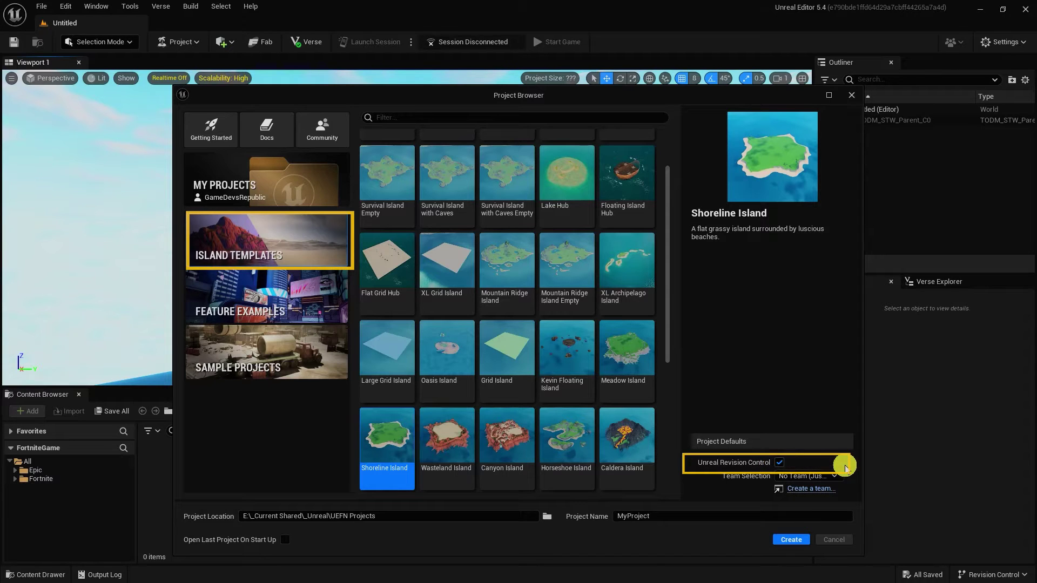
left_click(779, 463)
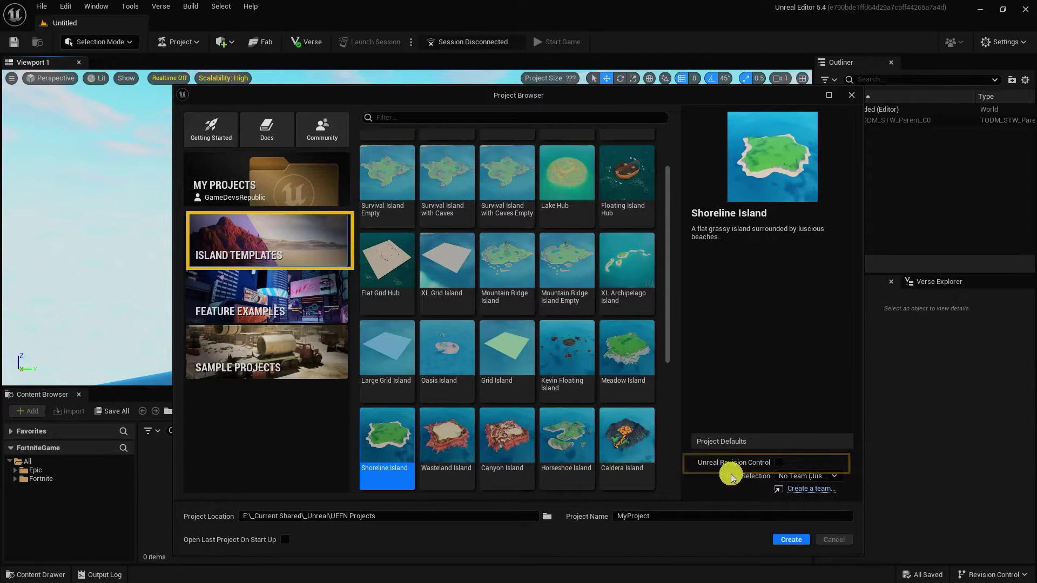
left_click(800, 476)
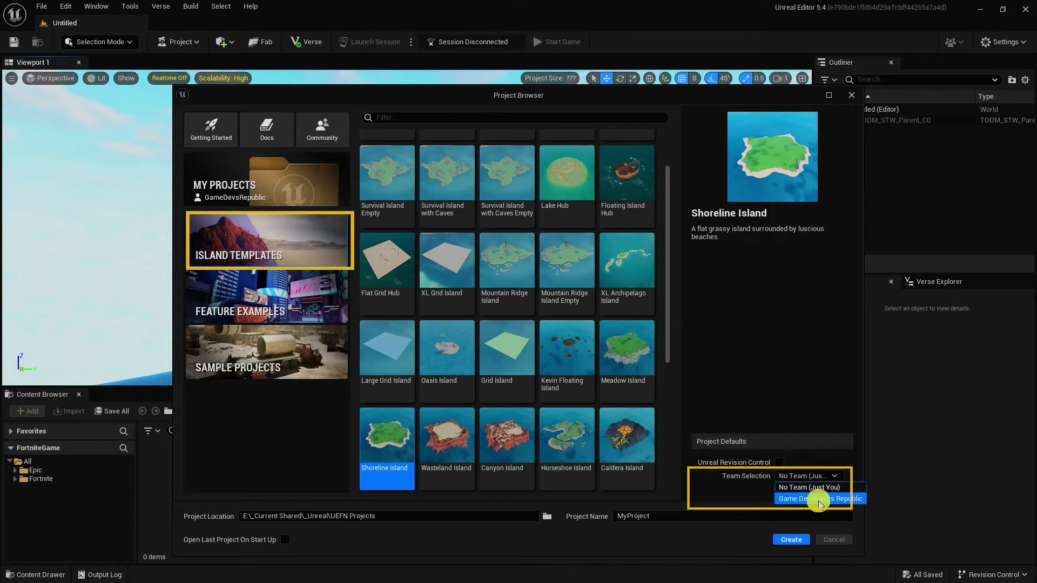
left_click(820, 501)
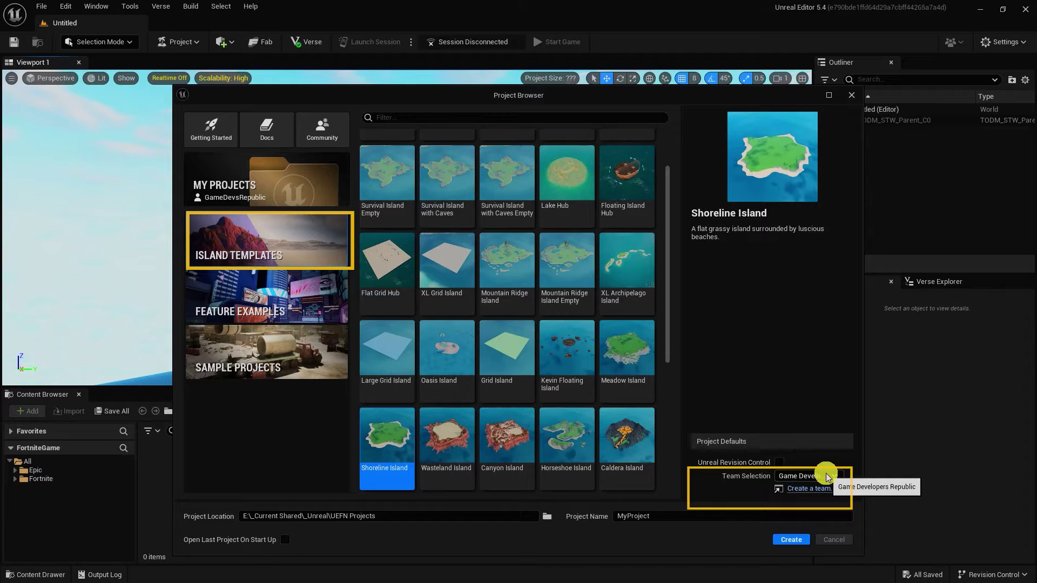
left_click(828, 478)
left_click(828, 486)
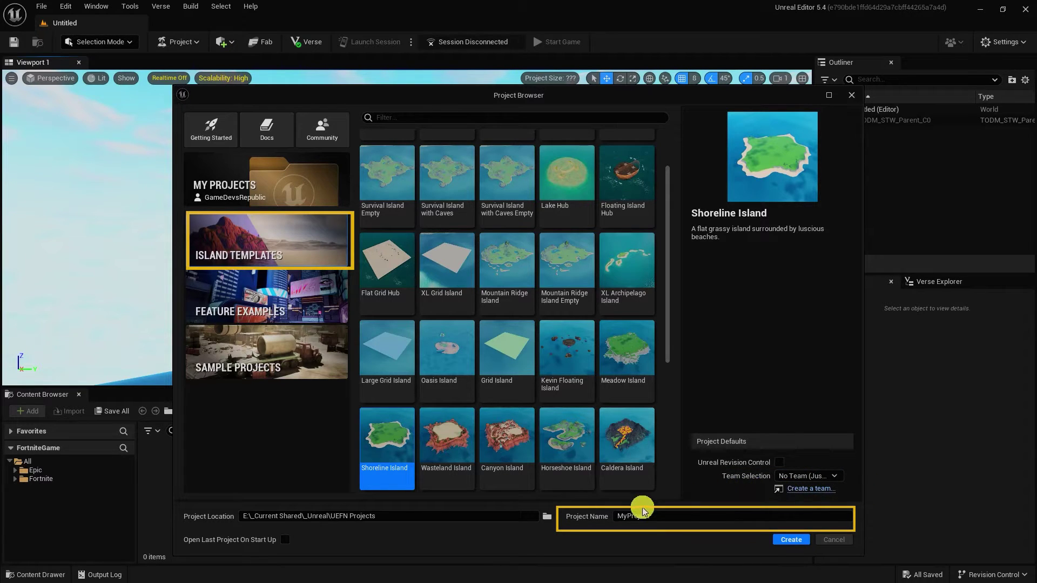
Step: Name the project UefnNavigation without special characters and create it
left_click_drag(670, 518, 544, 516)
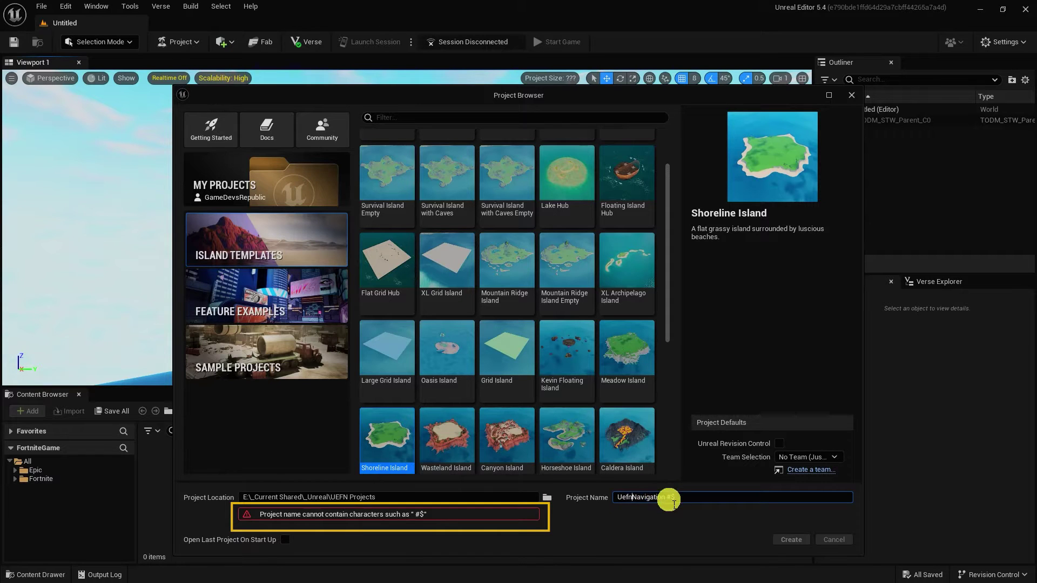
key("BackSpace")
key("BackSpace")
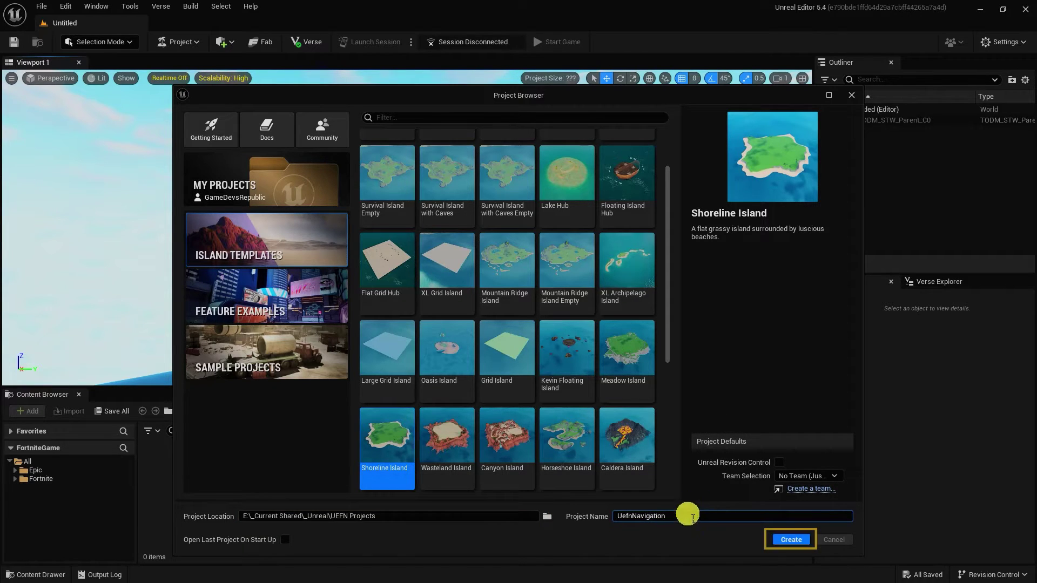
left_click(791, 540)
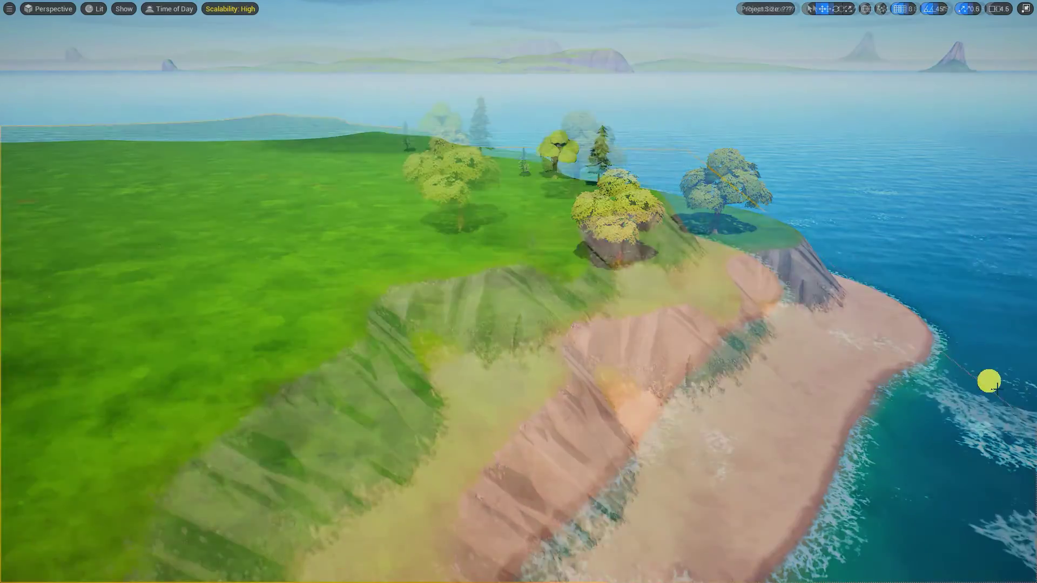
Step: Fly the camera forward, backward and sideways over the island's grass, cliffs and beach while turning the view
key("a")
key("w")
right_click_drag(519, 292, 454, 291)
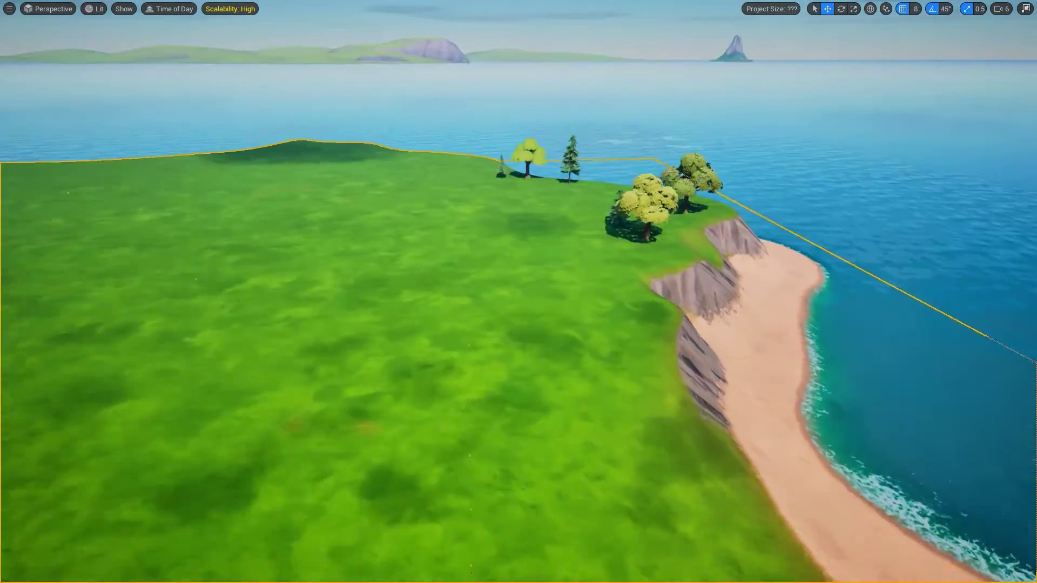
key("w")
key("d")
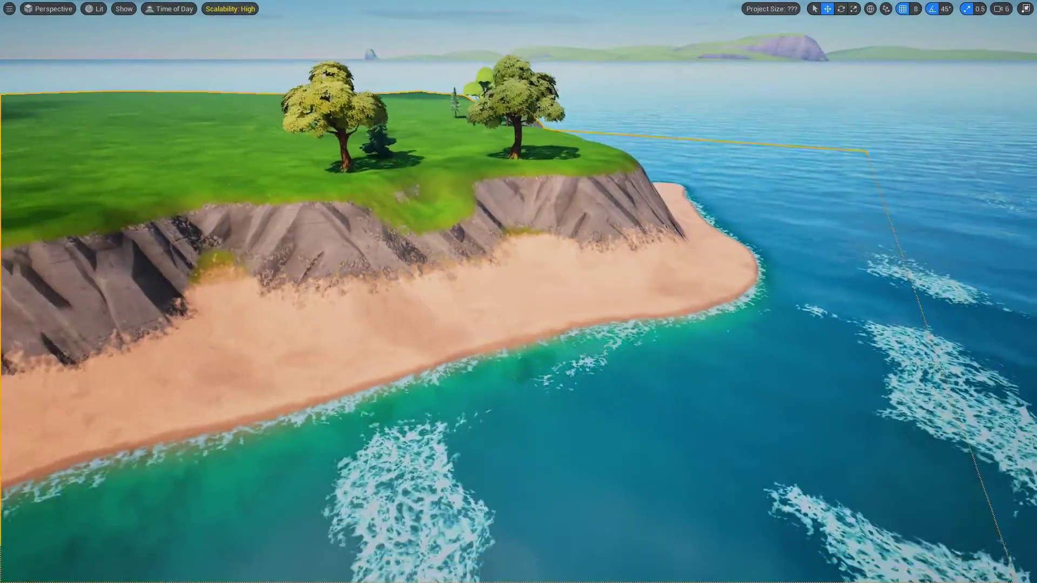
mouse_move(995, 387)
right_mouse_down()
mouse_move(894, 388)
mouse_move(995, 388)
right_mouse_up()
key("w")
key("d")
key("a")
key("d")
key("a")
key("d")
key("a")
key("d")
key("s")
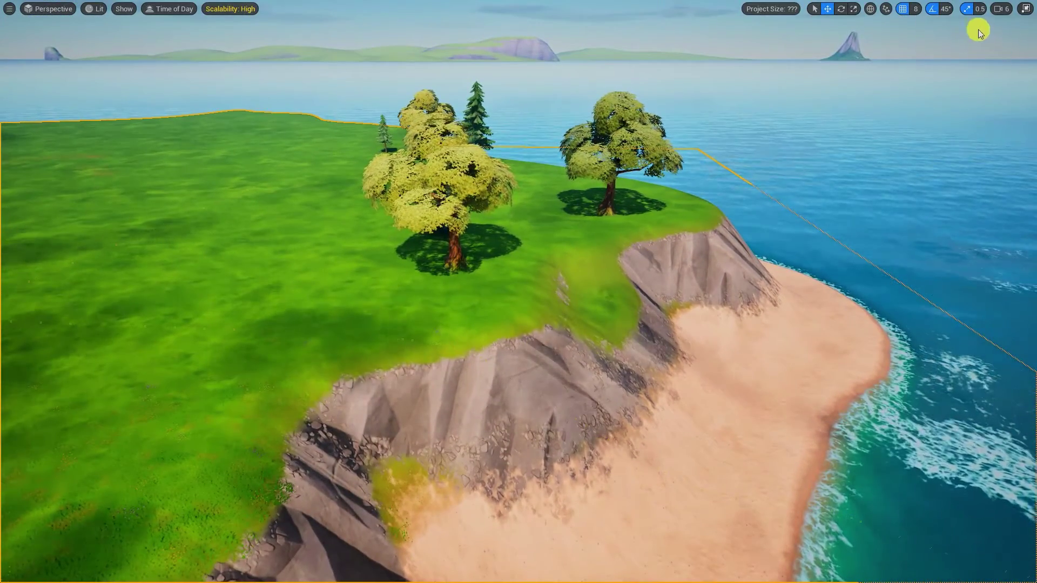
Step: Slow the camera's flight speed to 4.5 while viewing the shoreline
right_click_drag(798, 228, 798, 228)
scroll(798, 228, "down", 2)
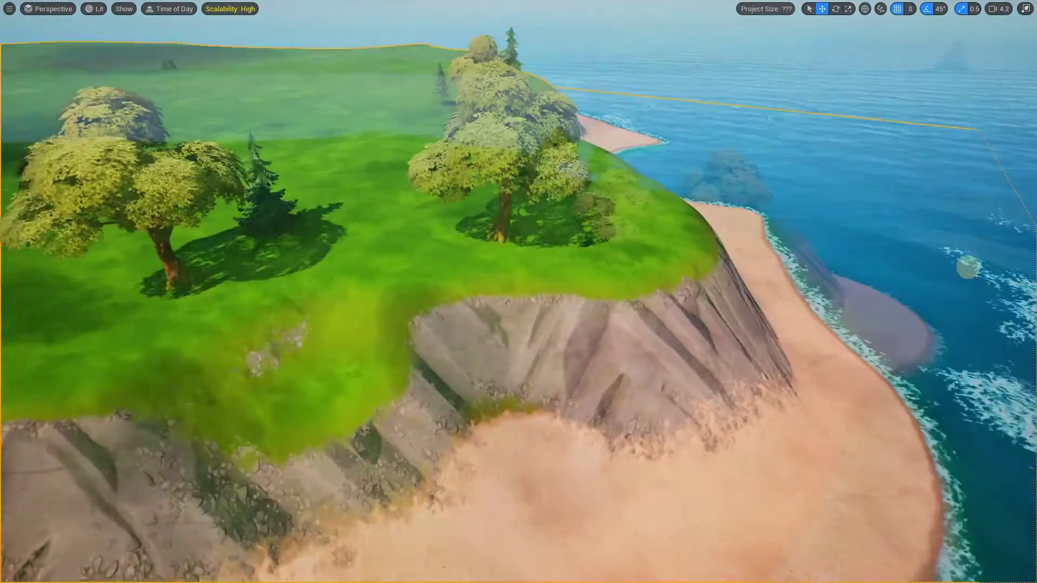
right_click_drag(967, 266, 983, 280)
scroll(983, 280, "up", 1)
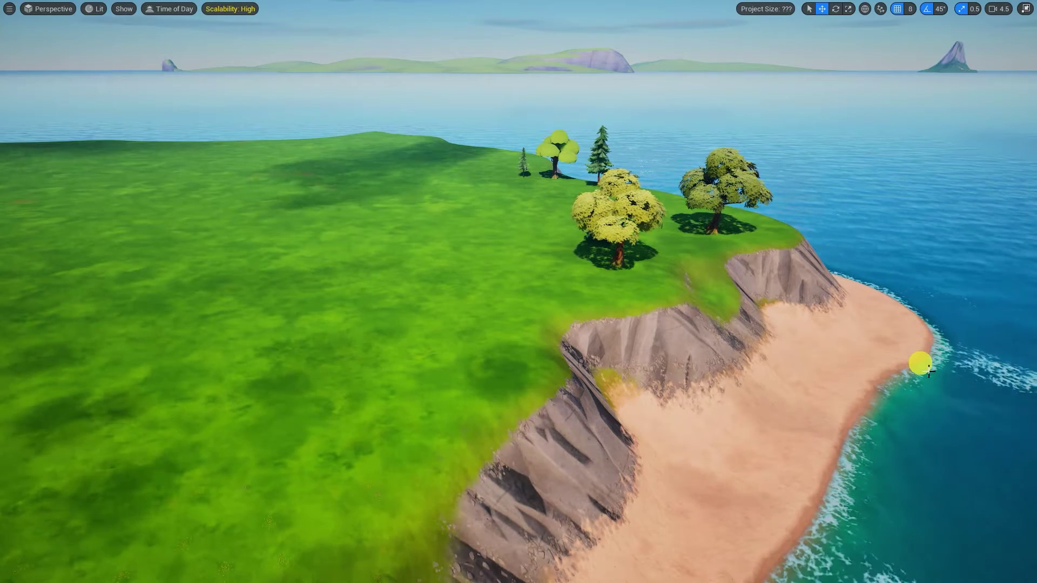
Step: Turn, pan and raise the camera to examine the trees, cliffs and beach along the coast
right_click_drag(922, 372, 923, 373)
left_click_drag(923, 373, 937, 388)
right_click_drag(922, 373, 914, 384)
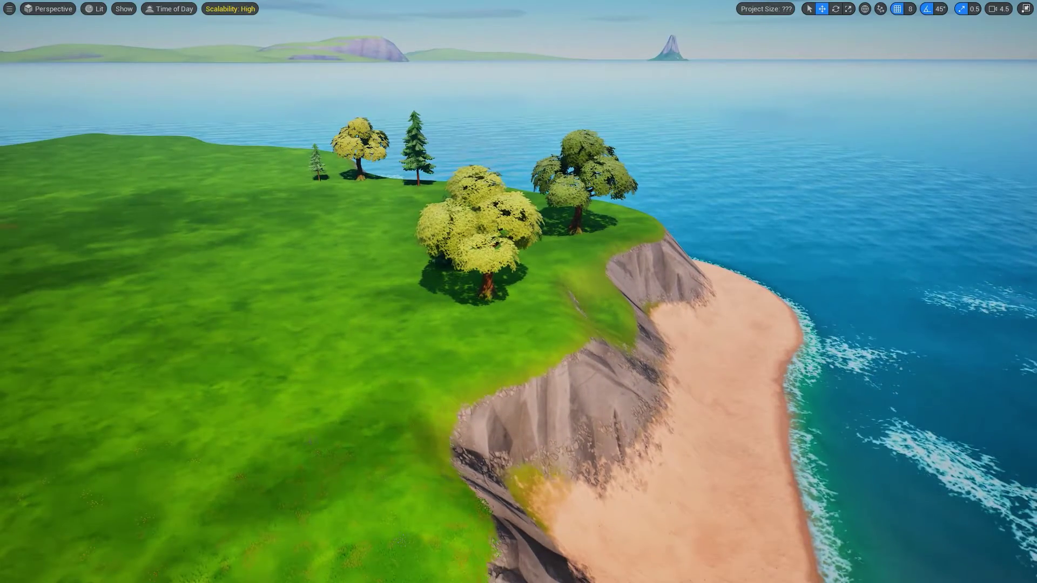
right_click_drag(914, 384, 913, 384)
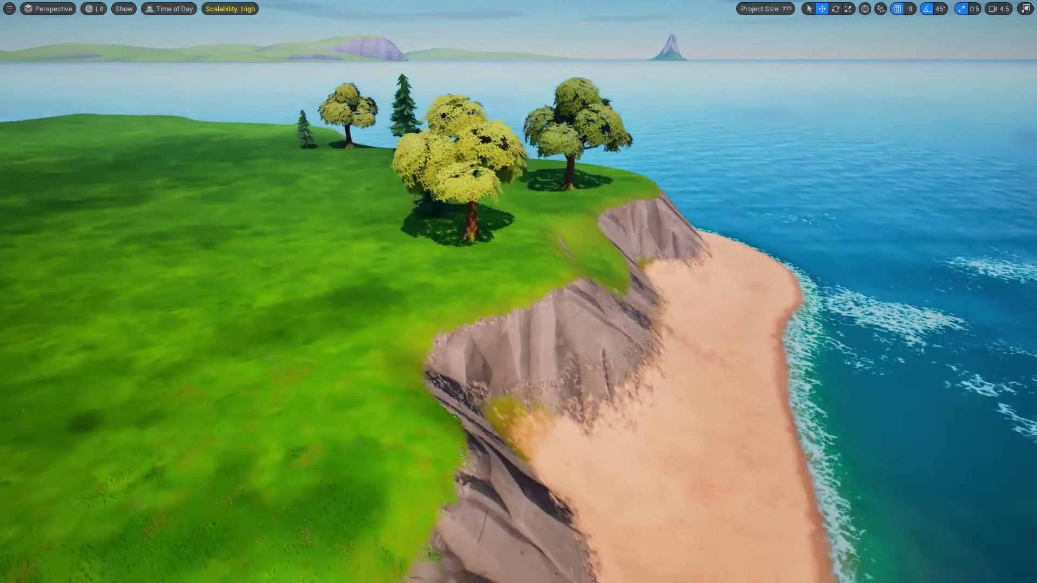
mouse_move(913, 384)
middle_mouse_down()
mouse_move(913, 432)
mouse_move(921, 368)
middle_mouse_up()
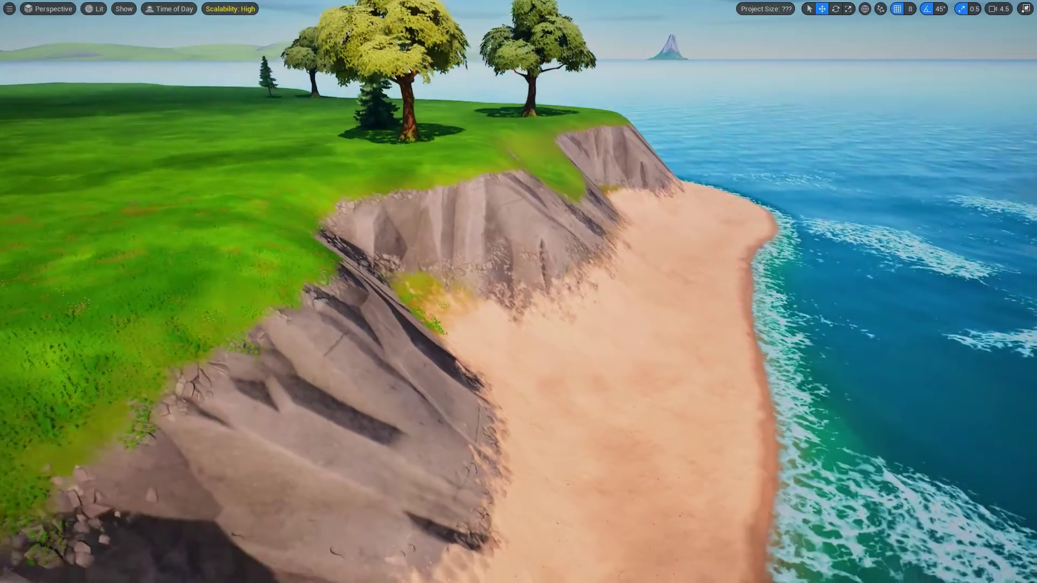
right_click_drag(914, 384, 913, 384)
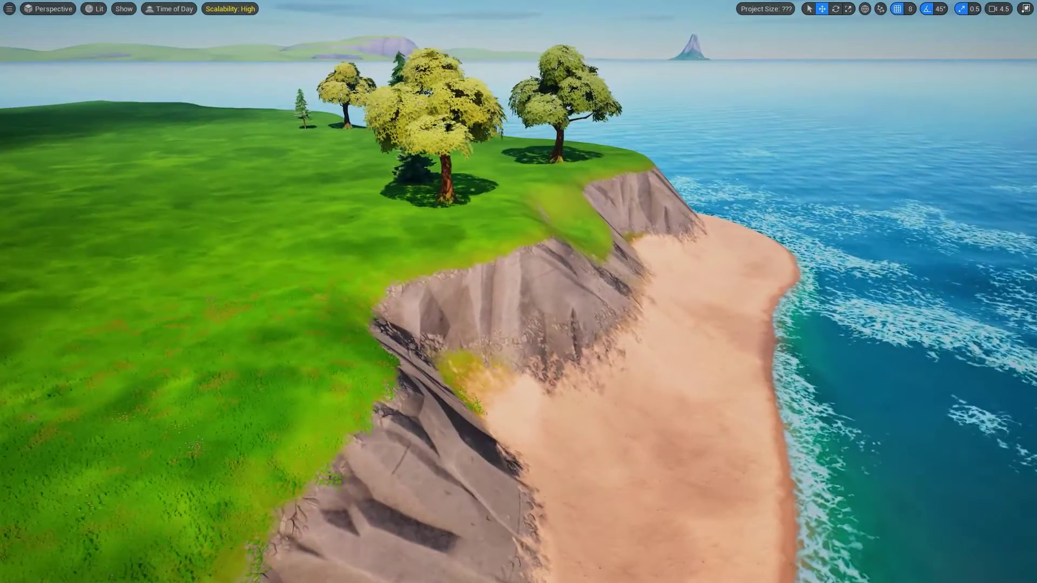
key("e")
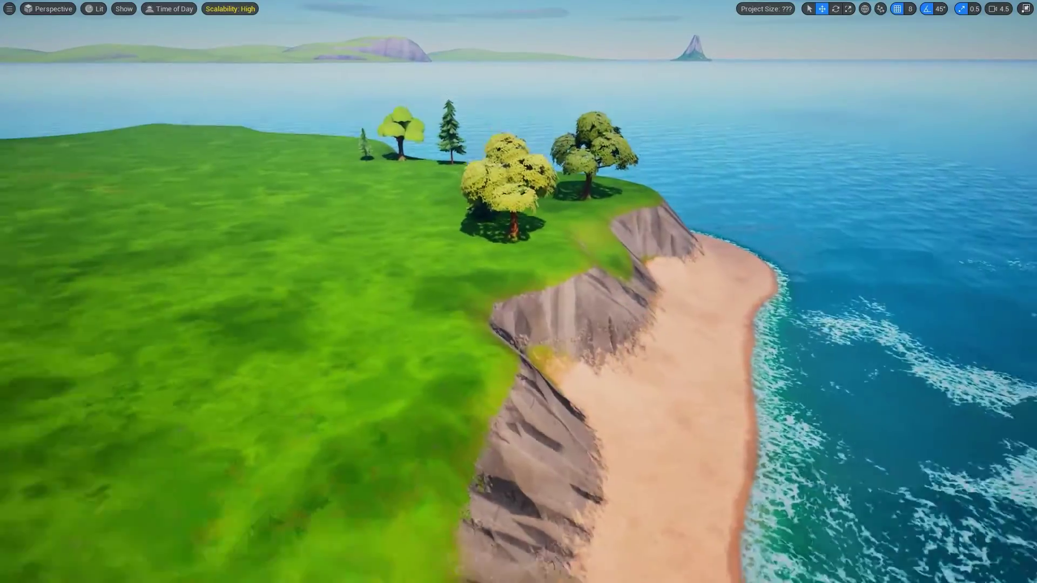
Step: Lower the viewport camera speed in stages, ending at 2.1
scroll(519, 292, "down", 6)
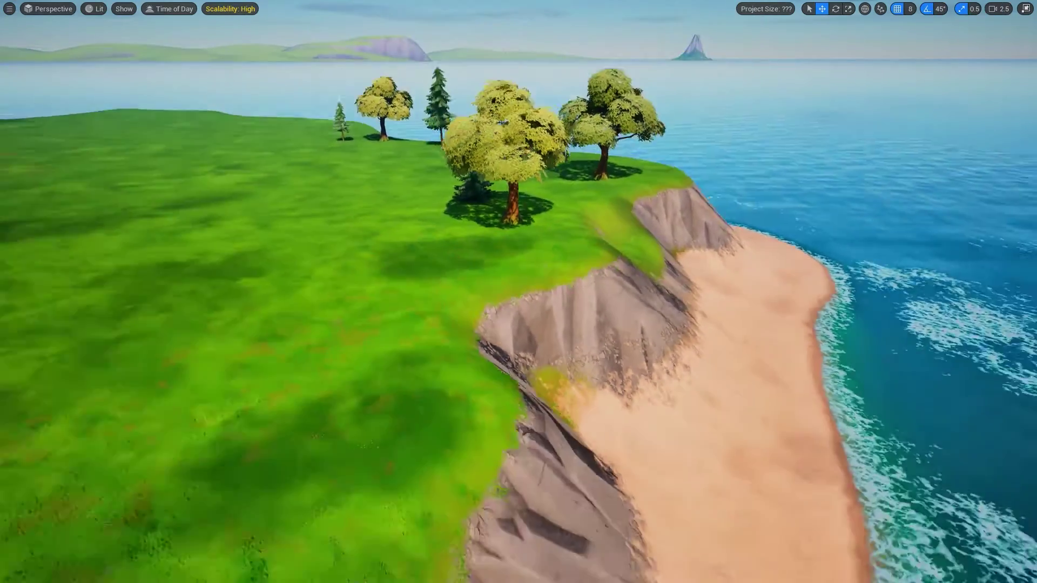
scroll(519, 292, "down", 1)
scroll(518, 292, "down", 1)
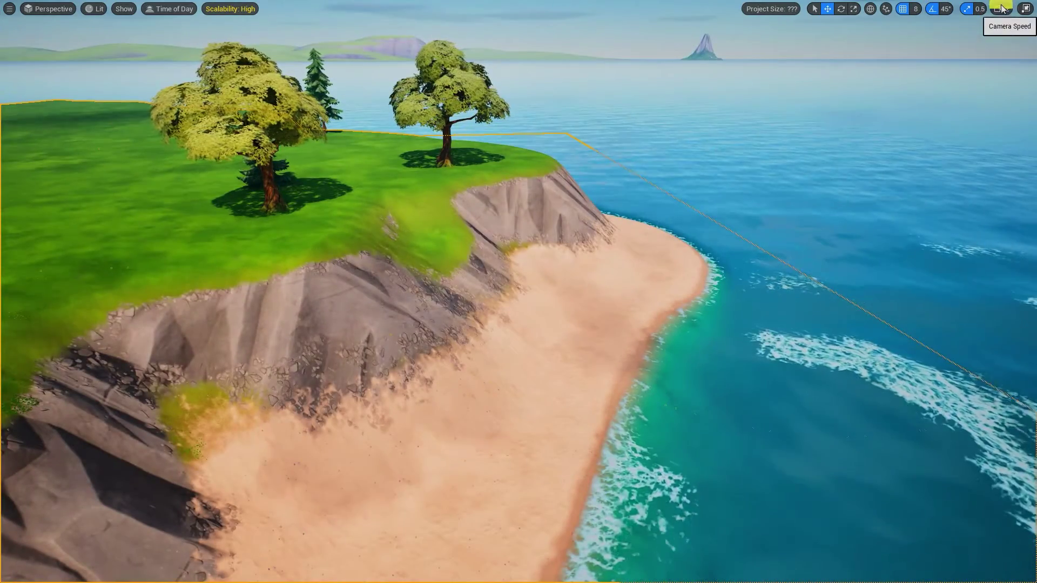
left_click(1000, 8)
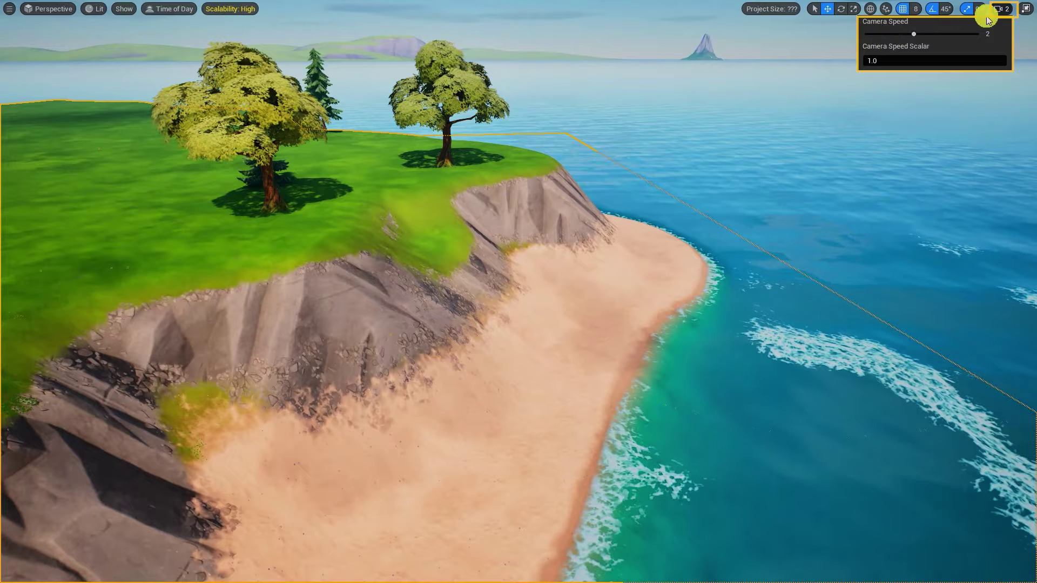
left_click_drag(912, 35, 873, 40)
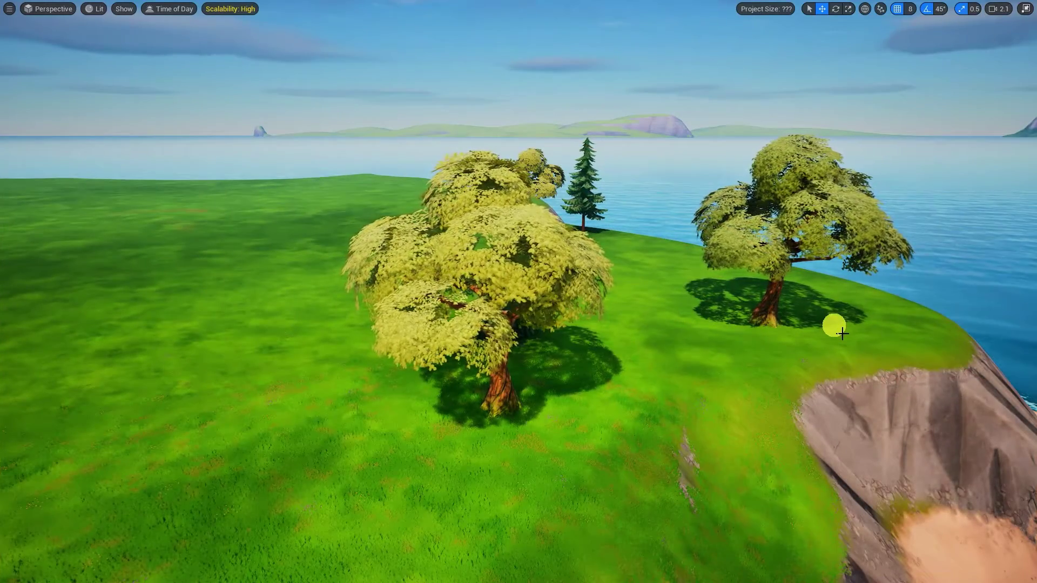
Step: Turn the view toward the open grassland and fly back and forth near the large yellow tree
right_click_drag(842, 334, 804, 339)
key("s")
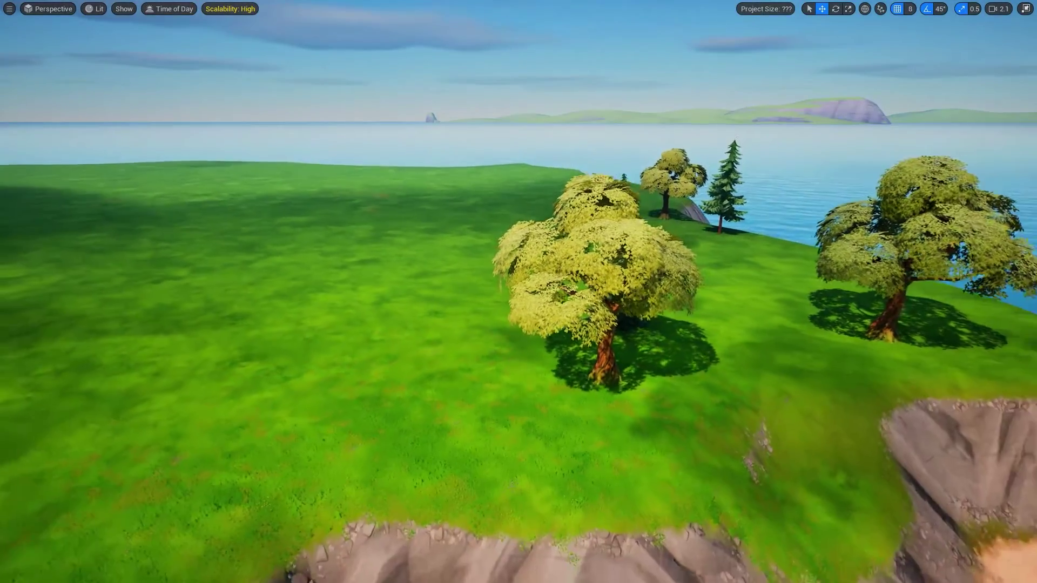
key("w")
key("s")
key("w")
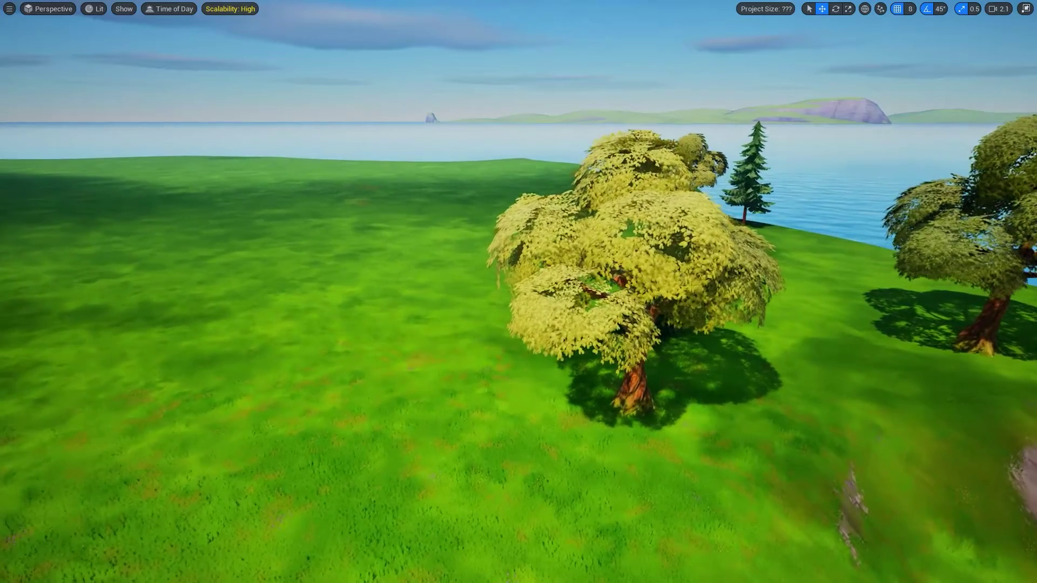
key("s")
key("w")
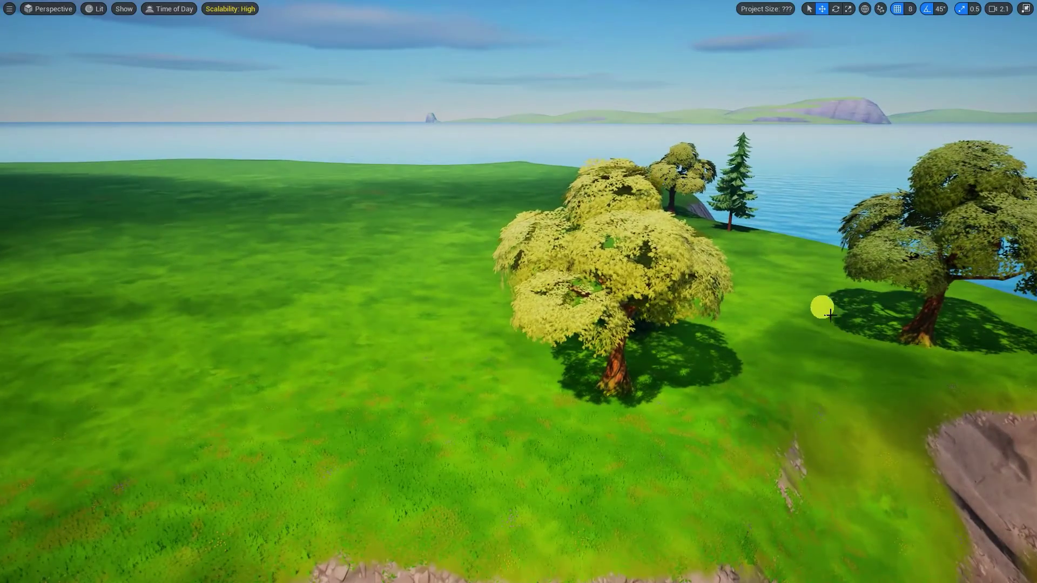
Step: Fly the camera down and up in front of the cliff edge and sideways past the trees
key("d")
key("e")
key("q")
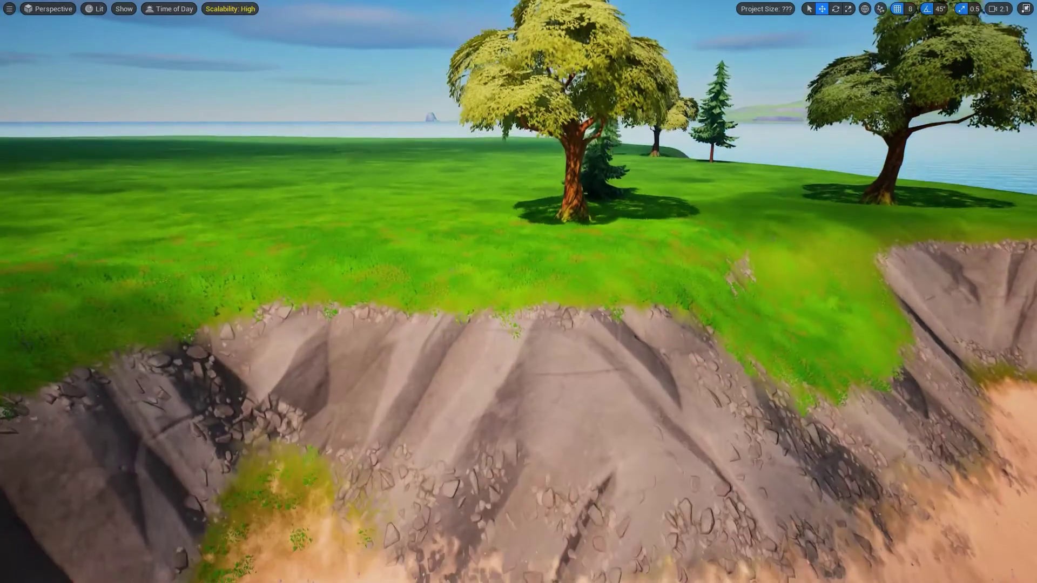
key("e")
key("d")
right_click_drag(836, 331, 836, 331)
key("q")
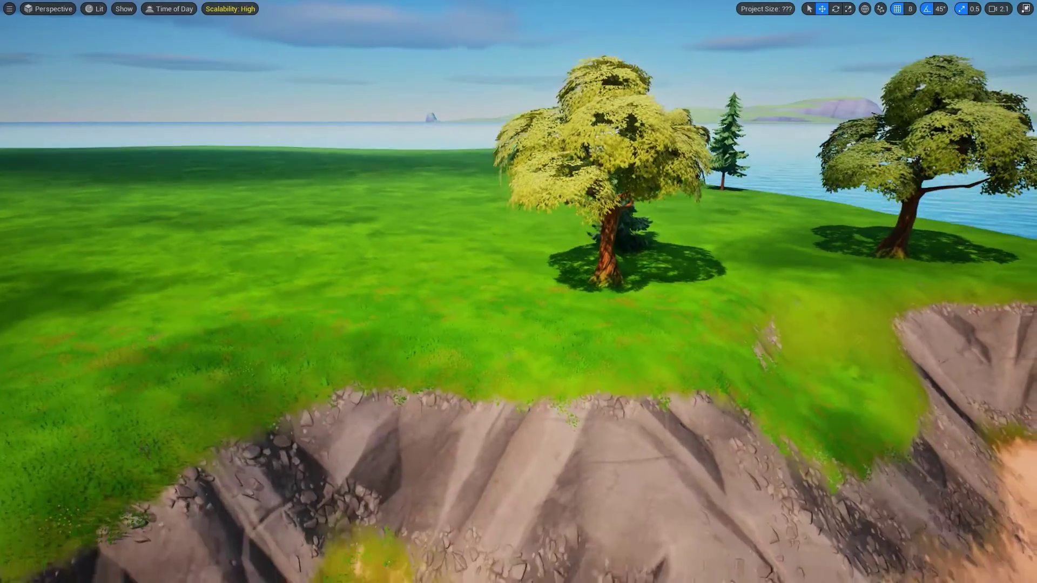
key("d")
key("e")
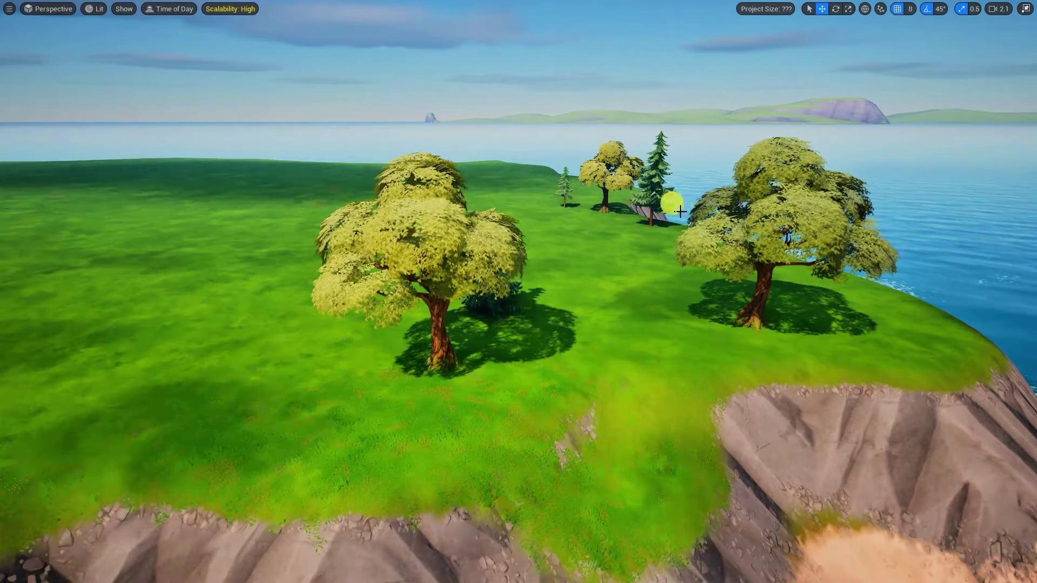
Step: Select and frame the distant yellow tree, the small pine beside it, and the yellow tree again
key("f")
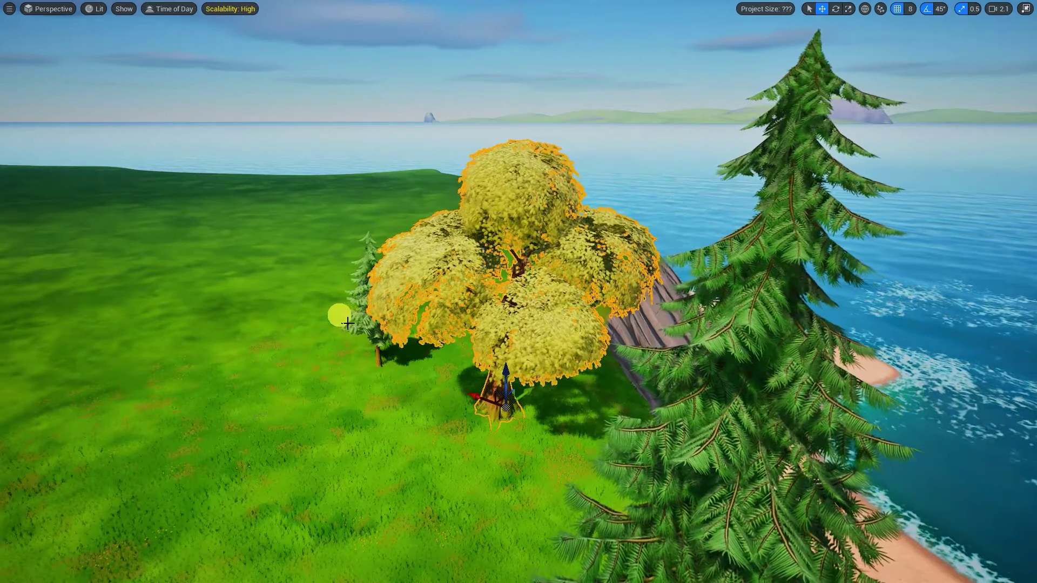
left_click(356, 331)
key("f")
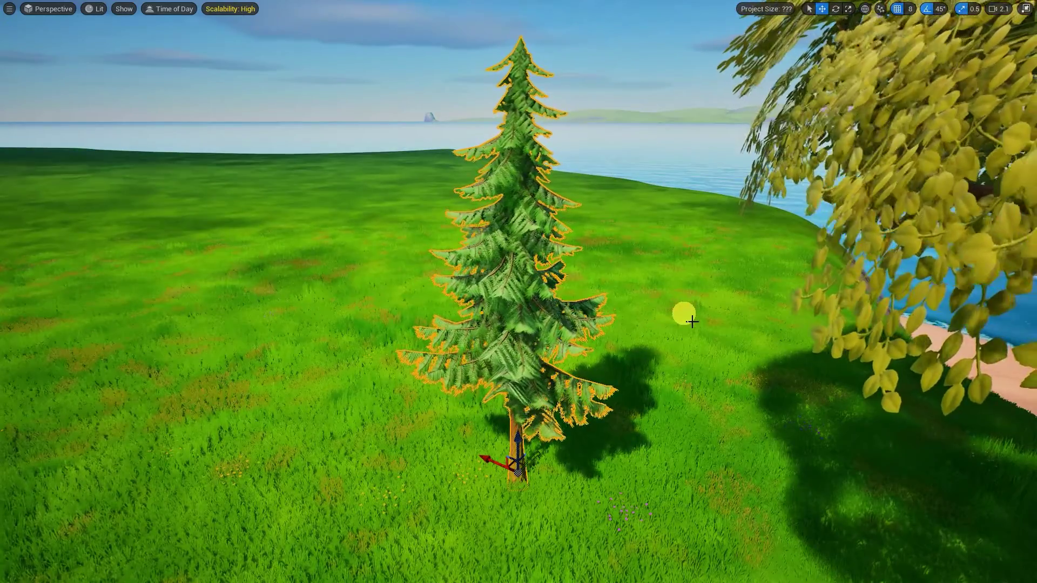
left_click(903, 225)
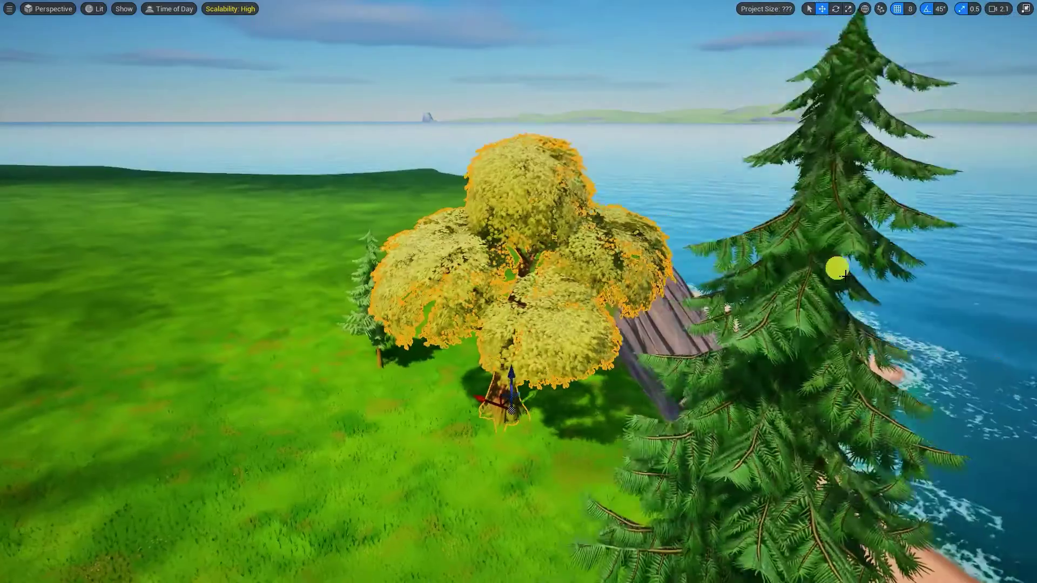
Step: Tilt the camera downward and pull it back from the selected yellow tree to view its surroundings
right_click_drag(716, 302, 720, 335)
key("a")
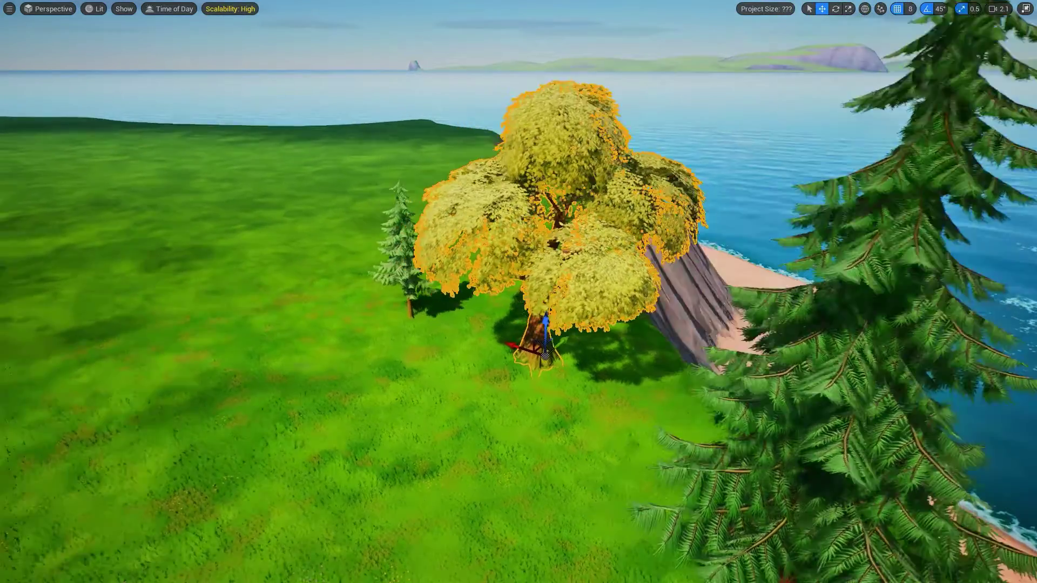
scroll(724, 291, "down", 6)
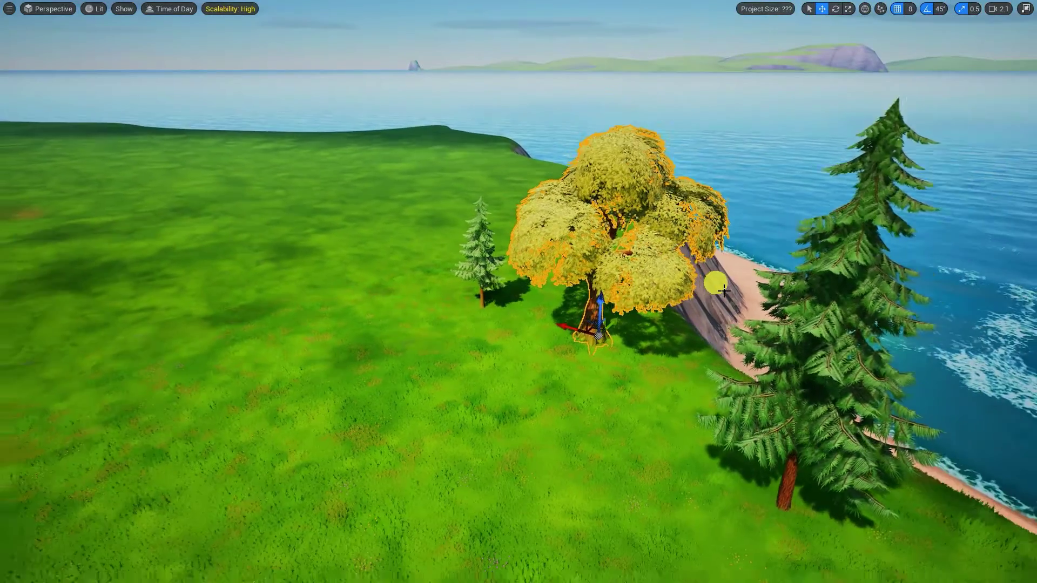
scroll(724, 291, "down", 5)
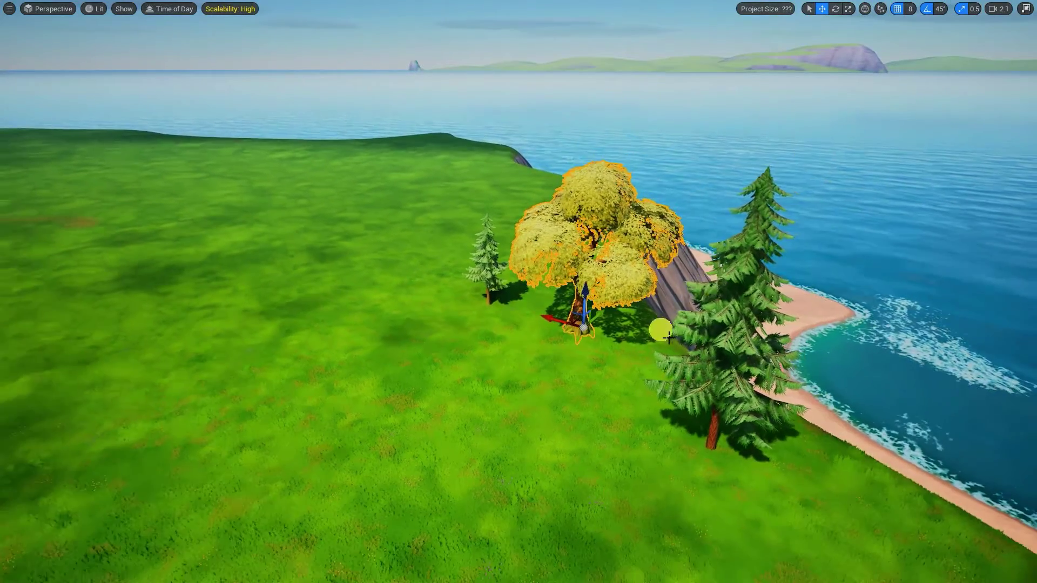
Step: Restore the viewport from immersive mode and split it into four panes with perspective and orthographic views
right_click_drag(667, 339, 702, 336)
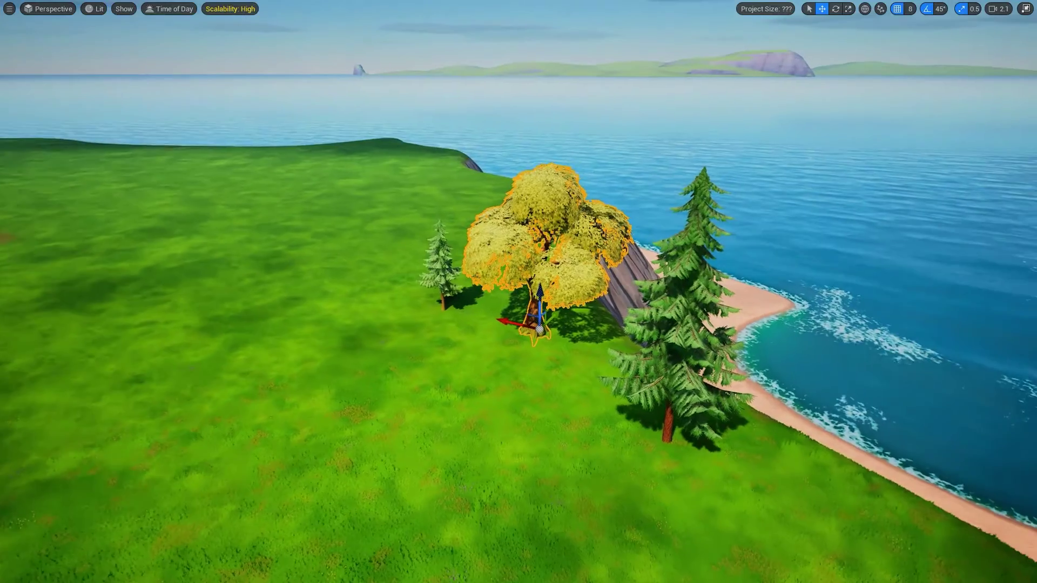
key("s")
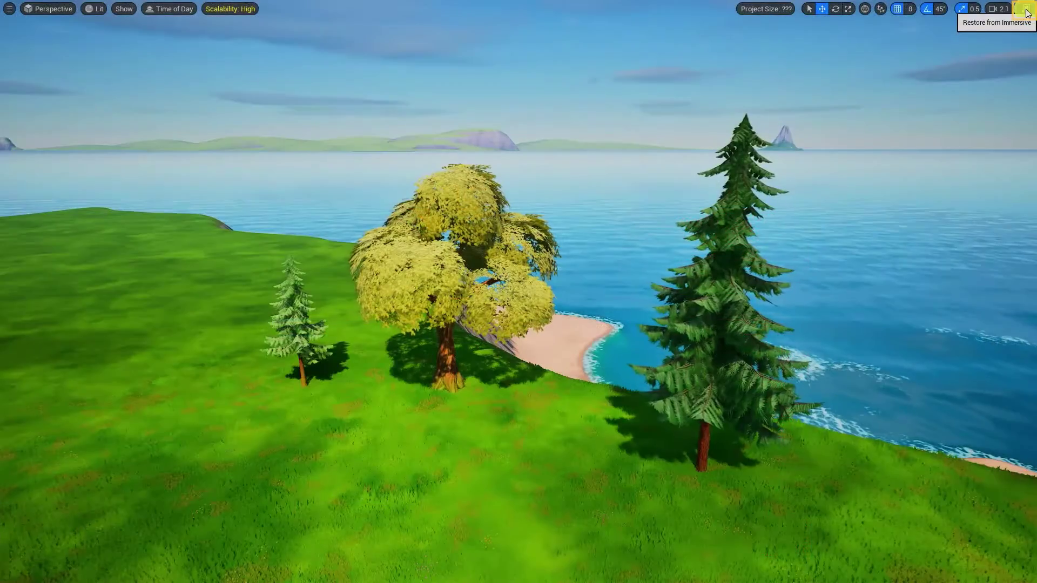
left_click(1025, 10)
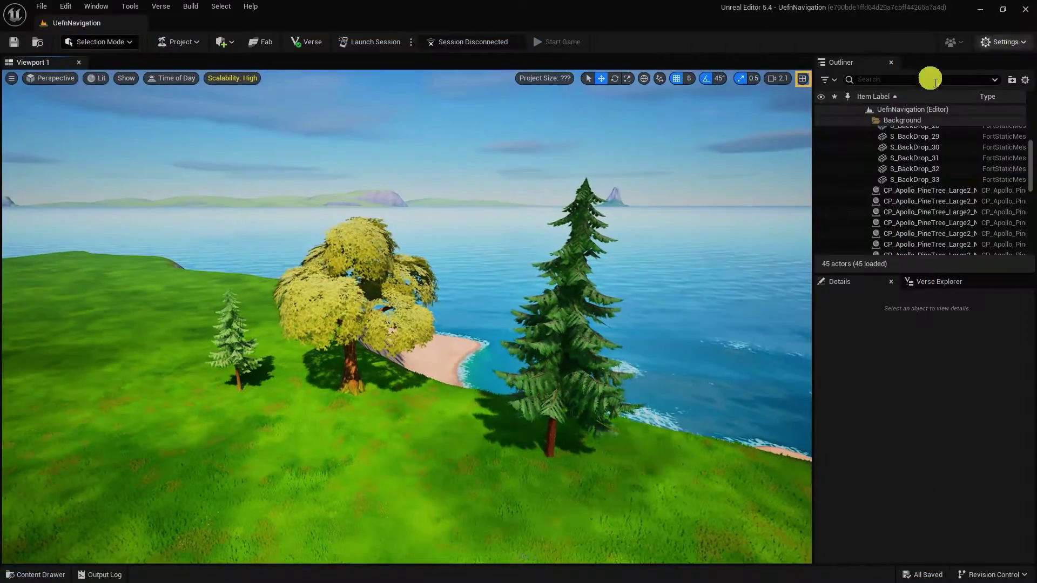
left_click(801, 80)
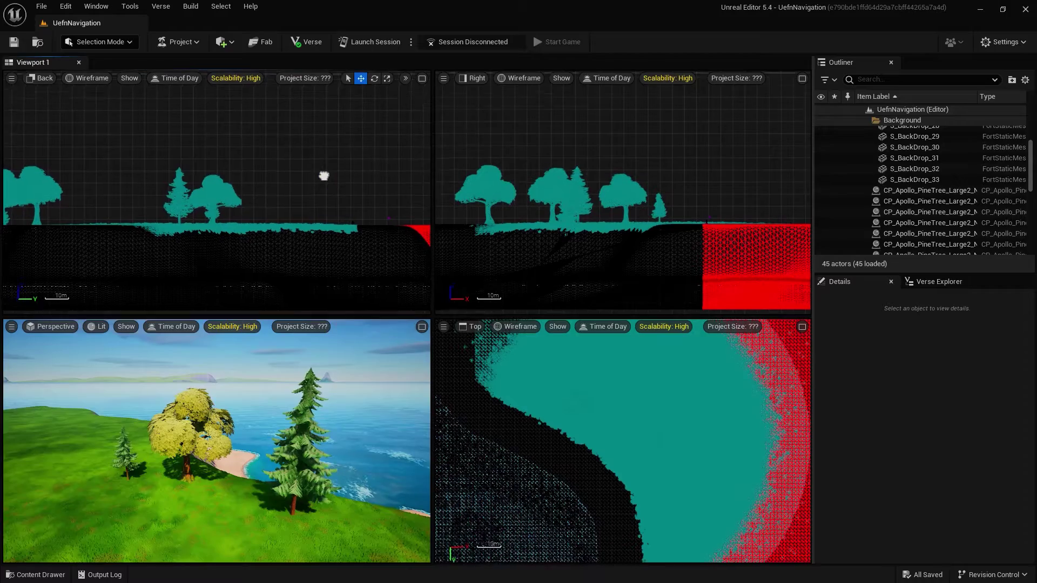
Step: Pan the orthographic wireframe views across the trees and shoreline to see how they move together
right_click_drag(649, 174, 630, 150)
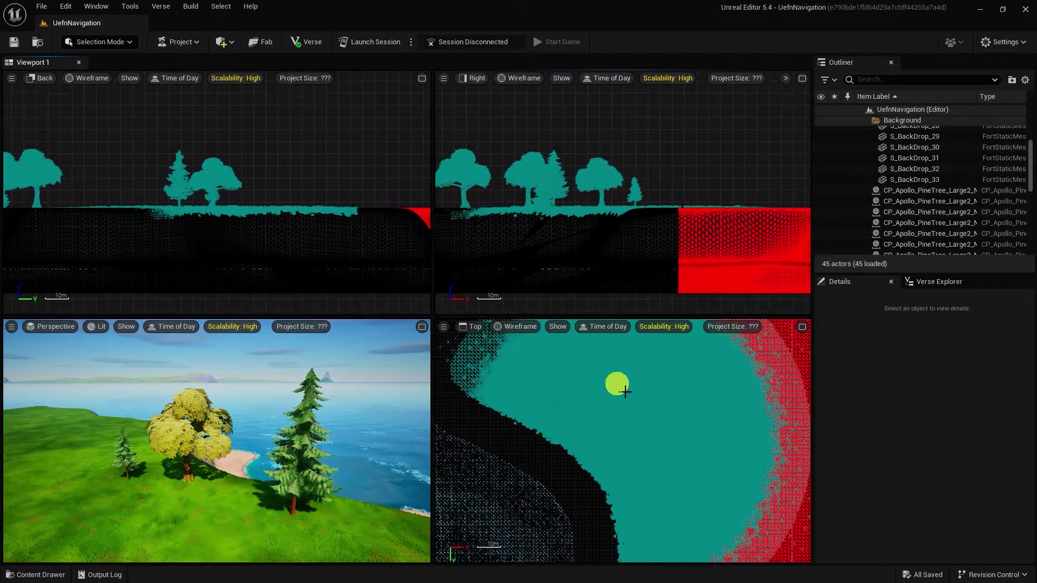
right_click_drag(618, 384, 726, 435)
right_click_drag(696, 240, 655, 231)
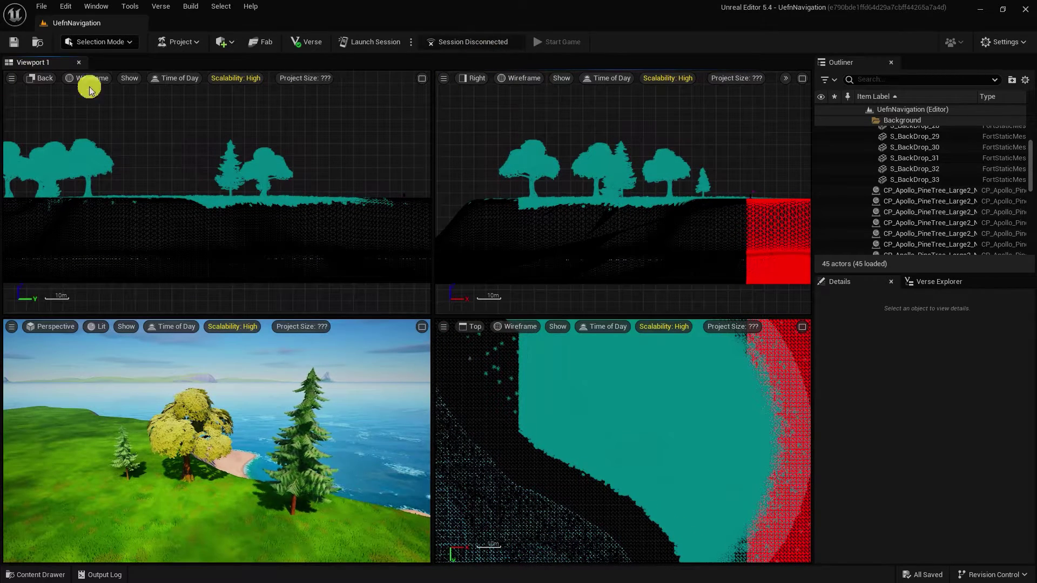
Step: Set the Top view to Unlit, the Right view to Lit, and the Back view to Detail Lighting
left_click(529, 329)
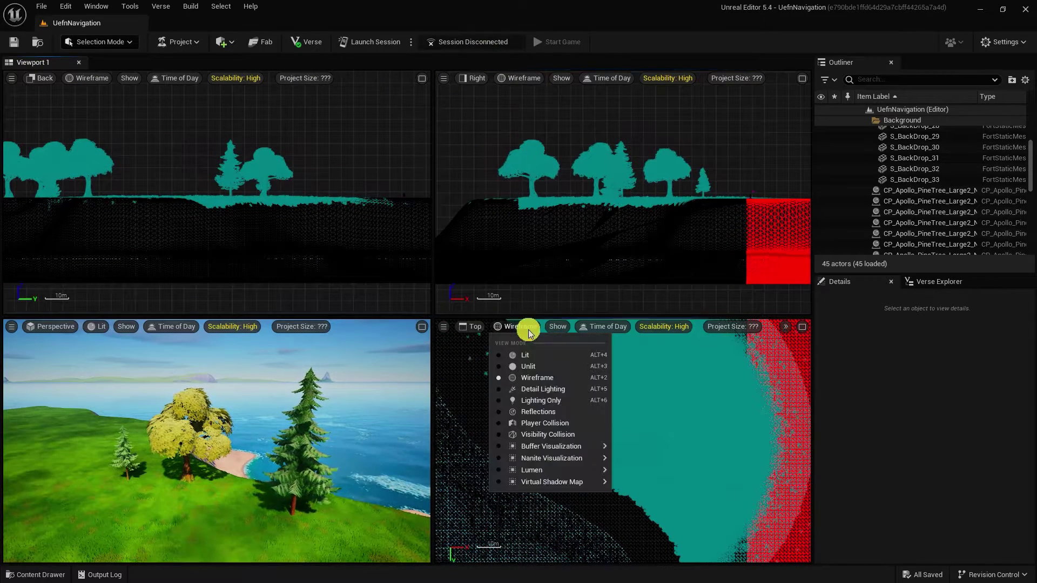
left_click(525, 365)
left_click(519, 78)
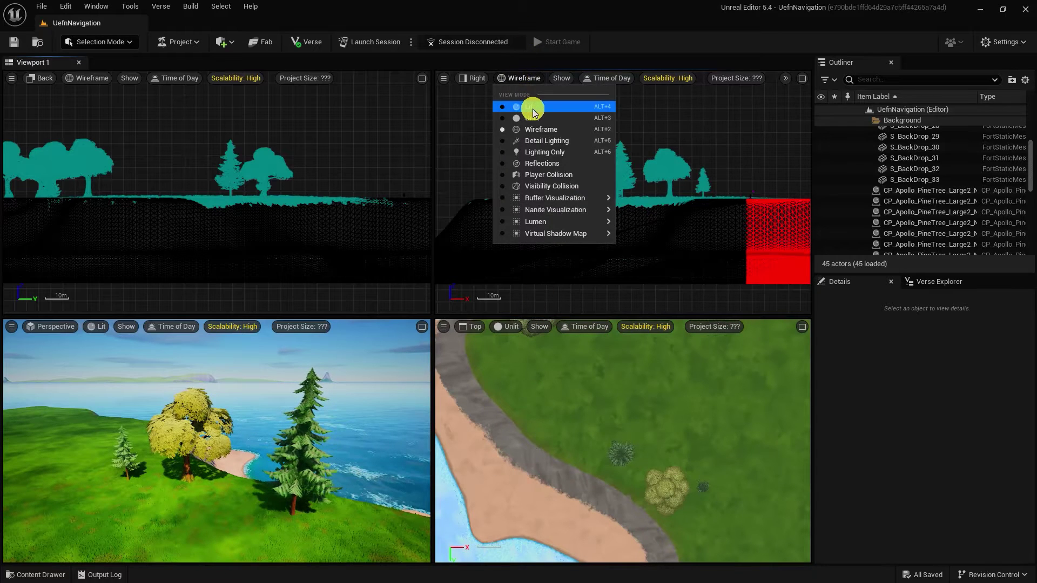
left_click(528, 103)
left_click(81, 79)
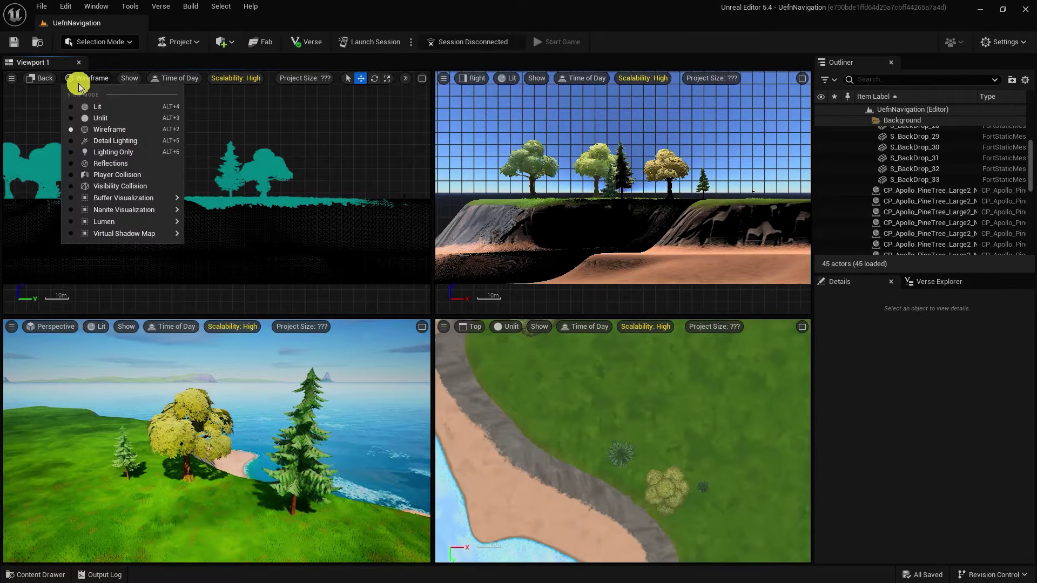
left_click(111, 143)
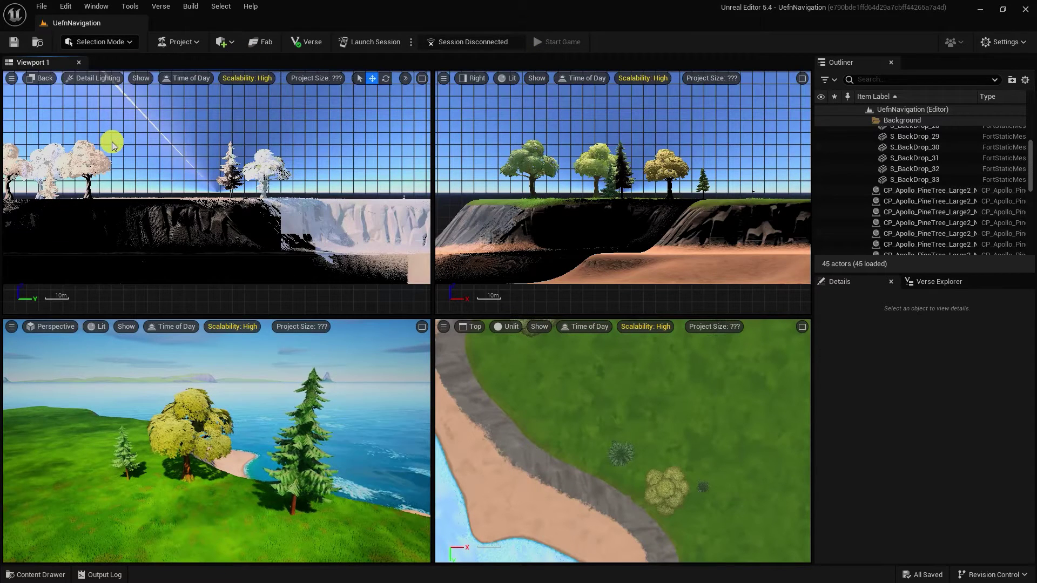
Step: Switch the perspective pane to the Top, Right and Front views in turn
left_click(60, 326)
left_click(75, 371)
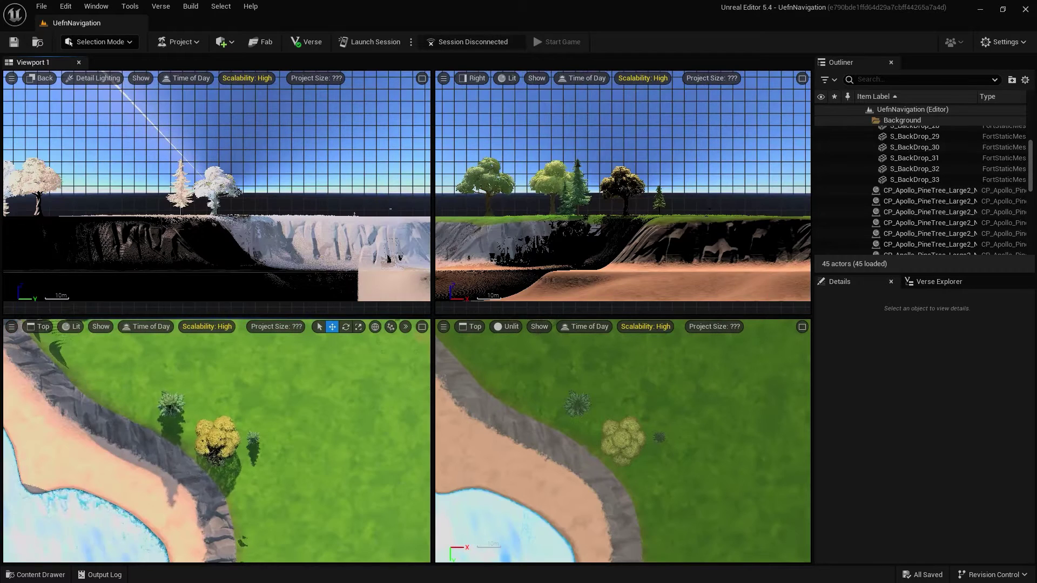
left_click(39, 326)
left_click(62, 401)
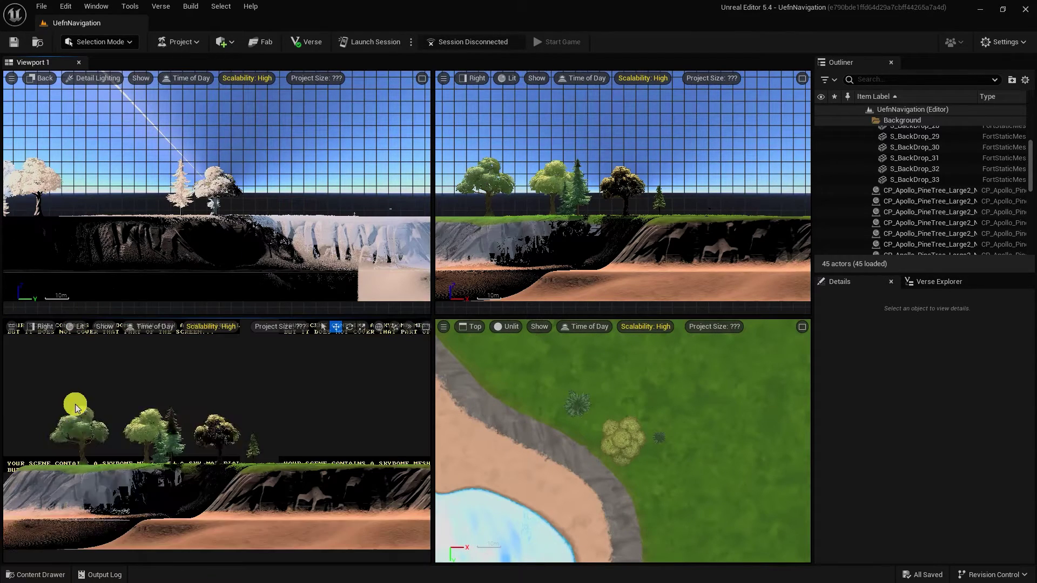
left_click(43, 327)
left_click(56, 413)
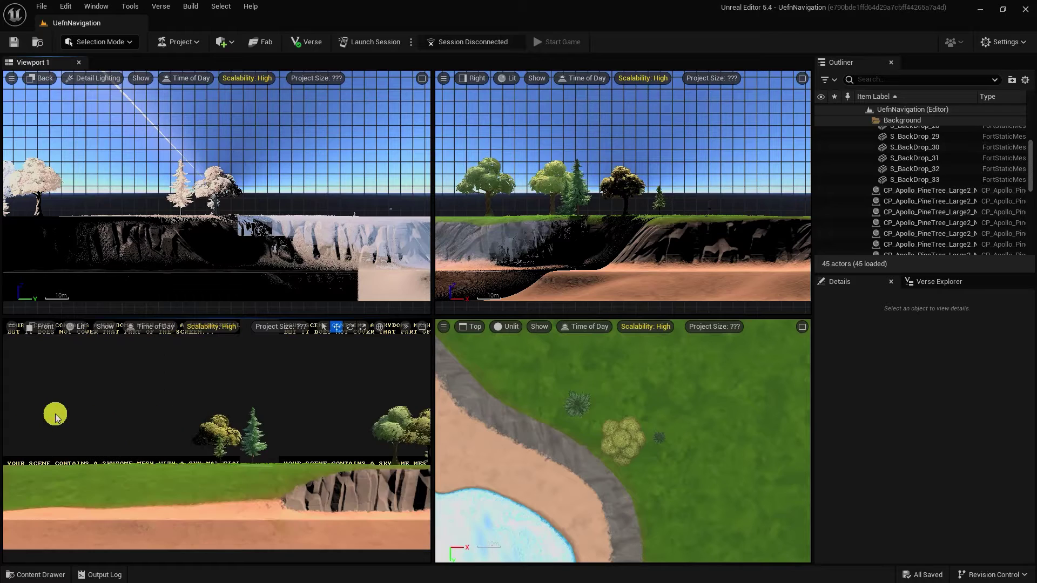
Step: Switch the same pane to the Back and Top views and return it to Perspective
left_click(41, 326)
left_click(60, 422)
left_click(43, 326)
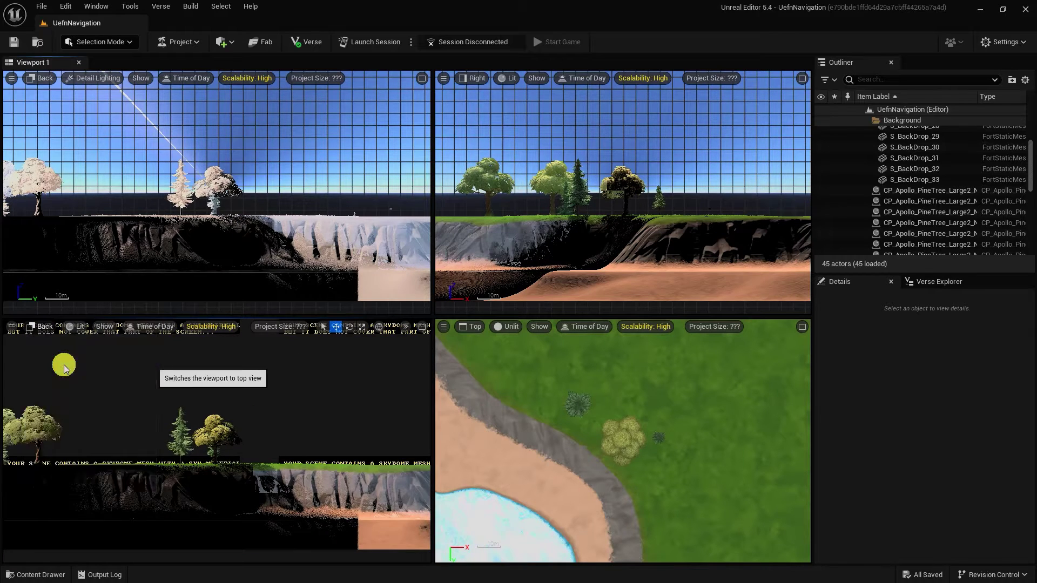
left_click(64, 366)
left_click(40, 328)
left_click(57, 342)
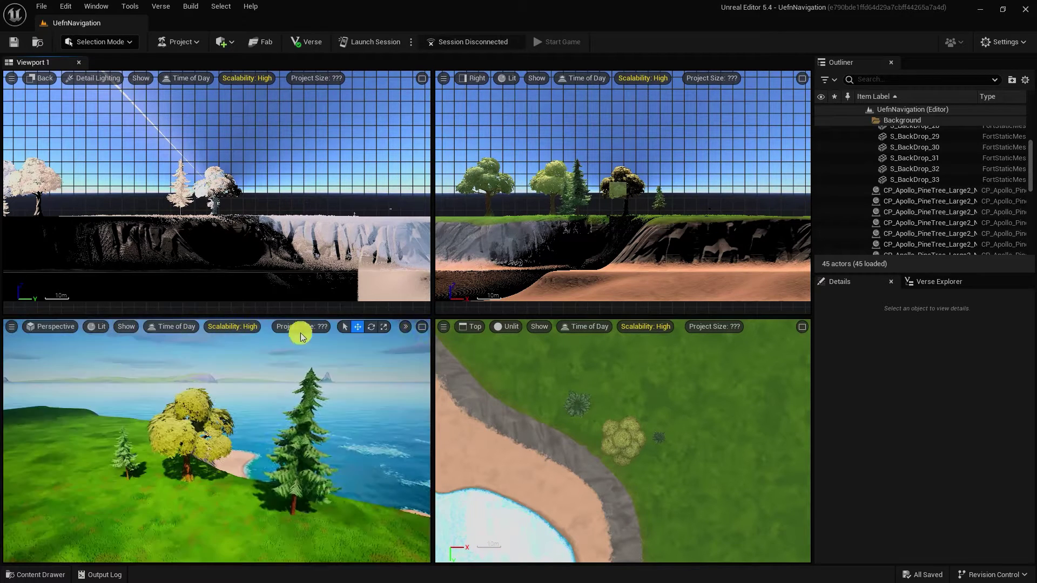
Step: Maximize the perspective pane, switch it to the Top view, and return it to Perspective
left_click(422, 326)
left_click(54, 78)
left_click(63, 118)
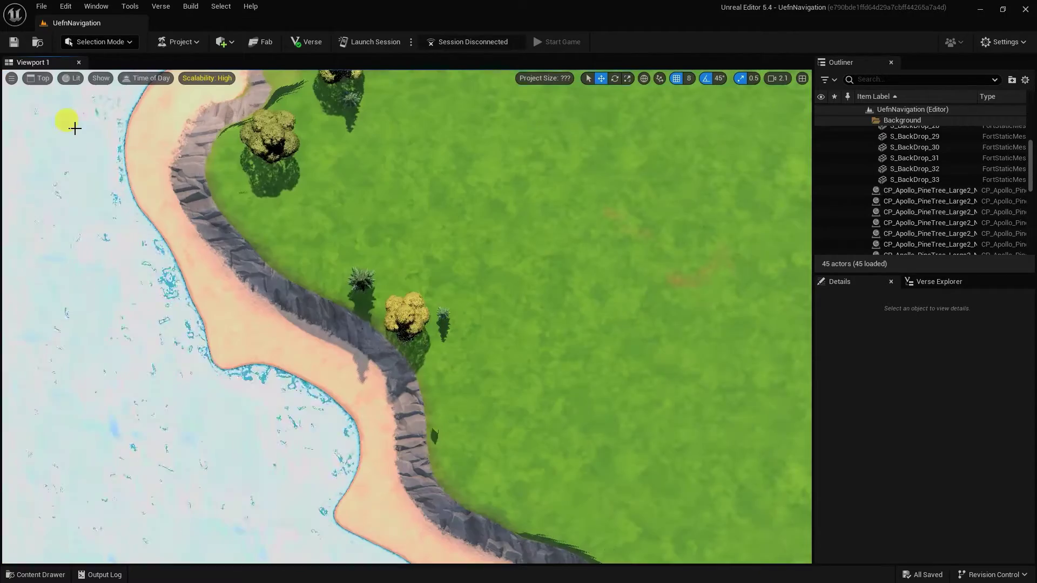
left_click(39, 79)
left_click(54, 100)
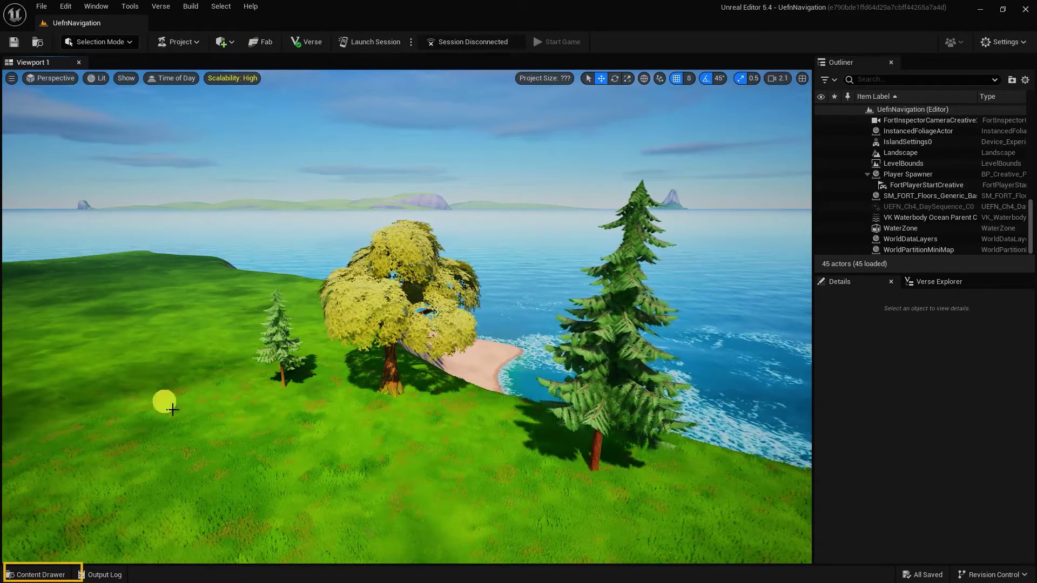
Step: Open the Content Drawer and view the contents of the Fortnite and Epic folders
left_click(61, 575)
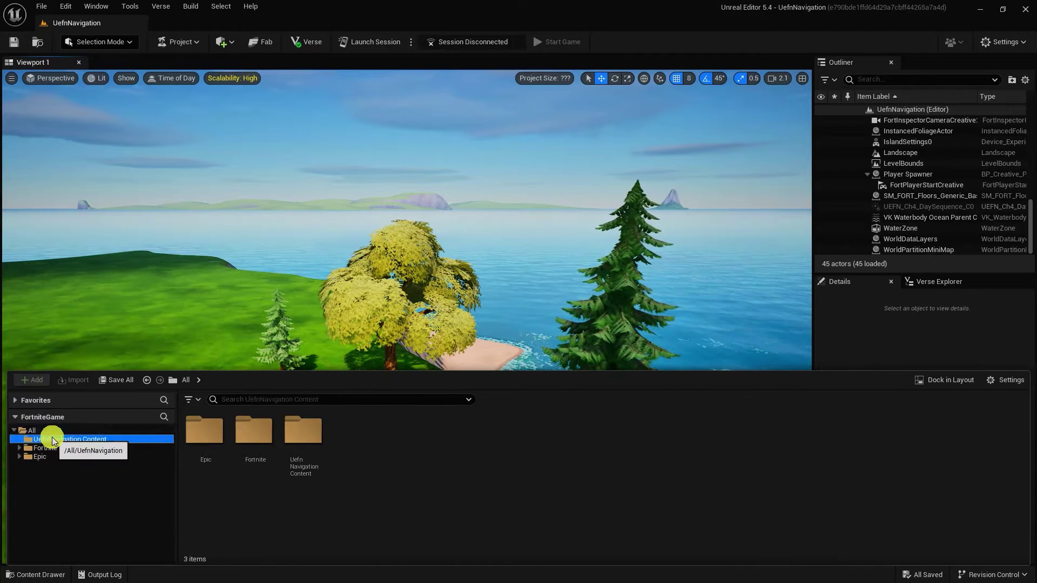
left_click(51, 448)
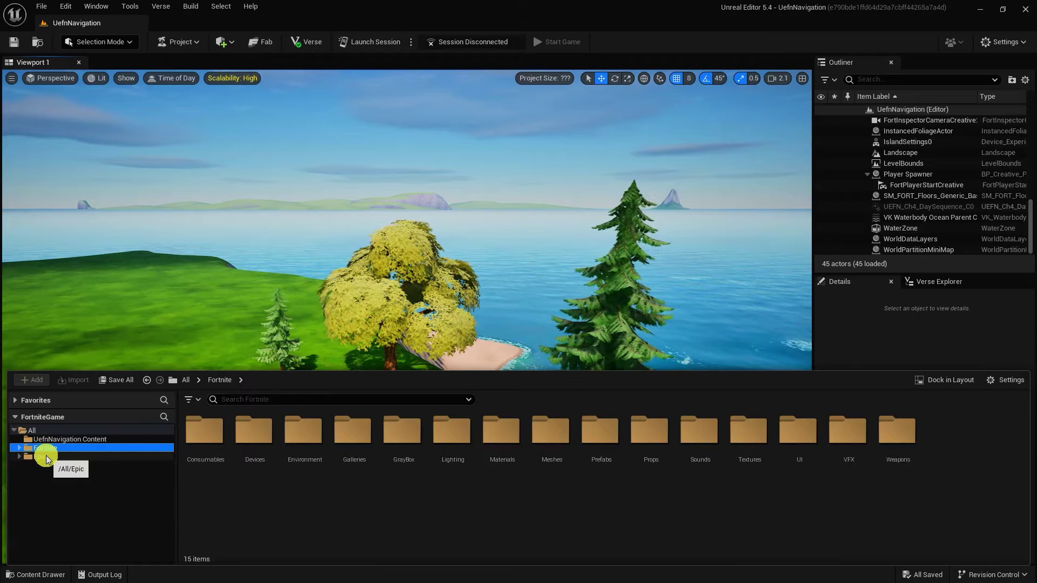
left_click(47, 457)
left_click(44, 449)
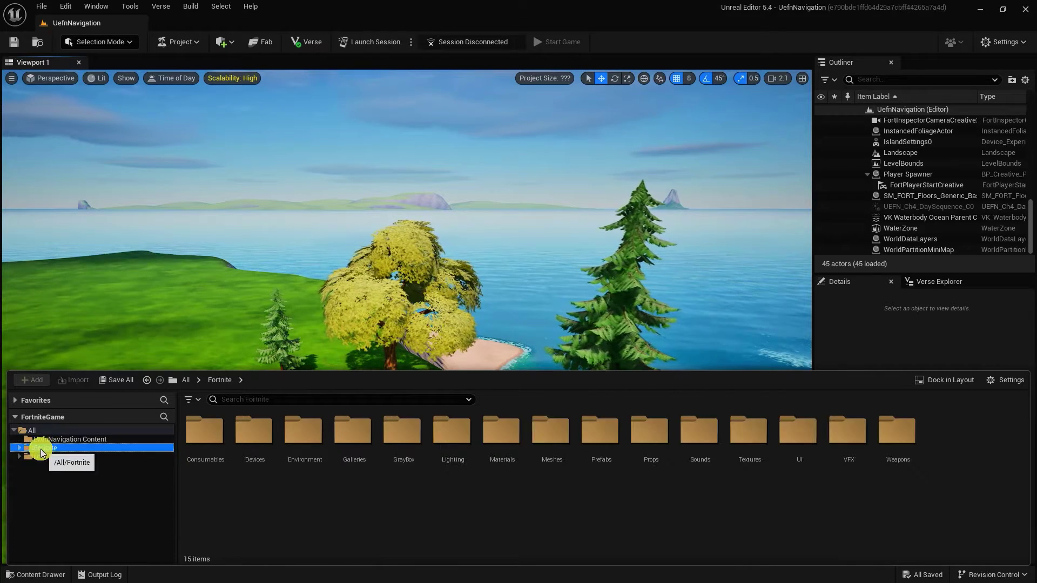
Step: Expand the Fortnite folder and browse its Devices, Environment, Galleries, Materials, GrayBox and Consumables subfolders before returning to Fortnite
left_click(22, 449)
left_click(81, 466)
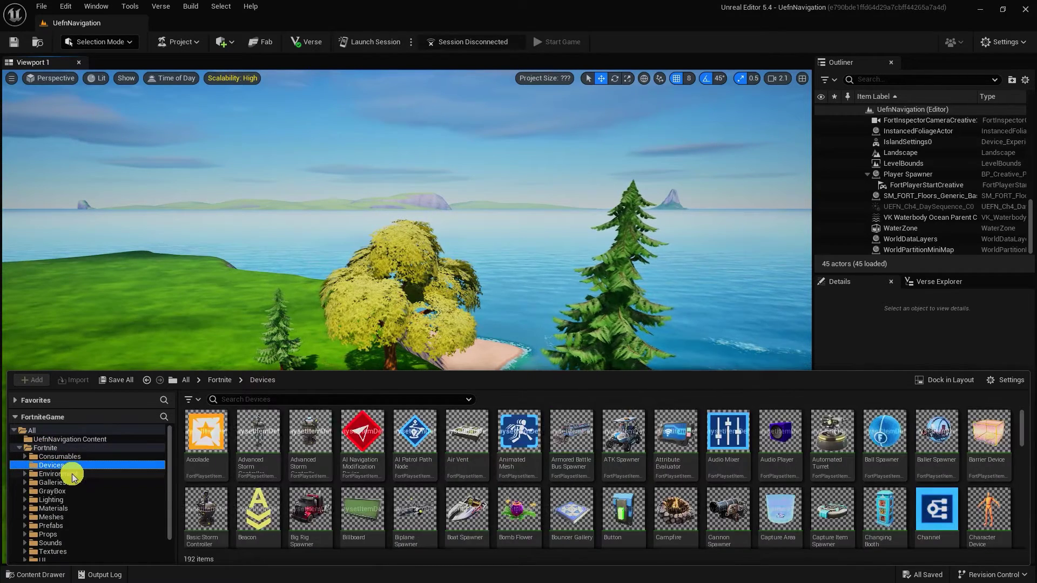
left_click(72, 474)
left_click(70, 482)
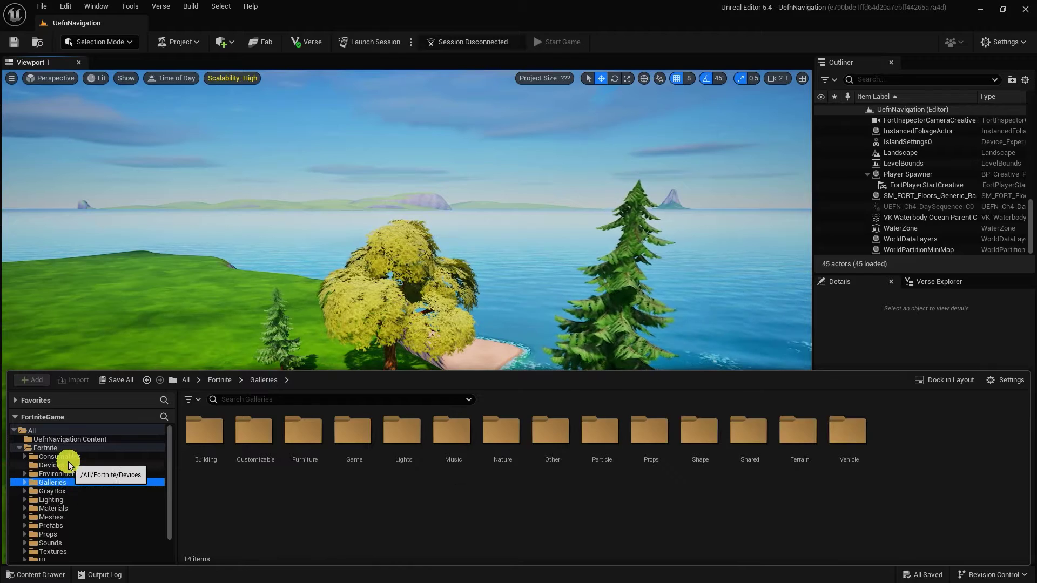
left_click(61, 509)
left_click(59, 491)
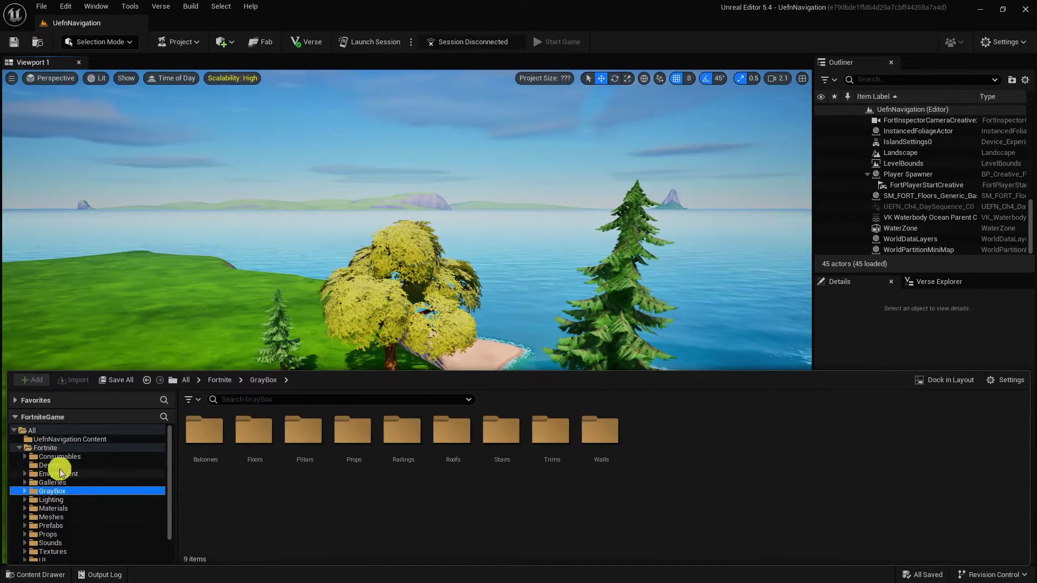
left_click(63, 456)
left_click(89, 448)
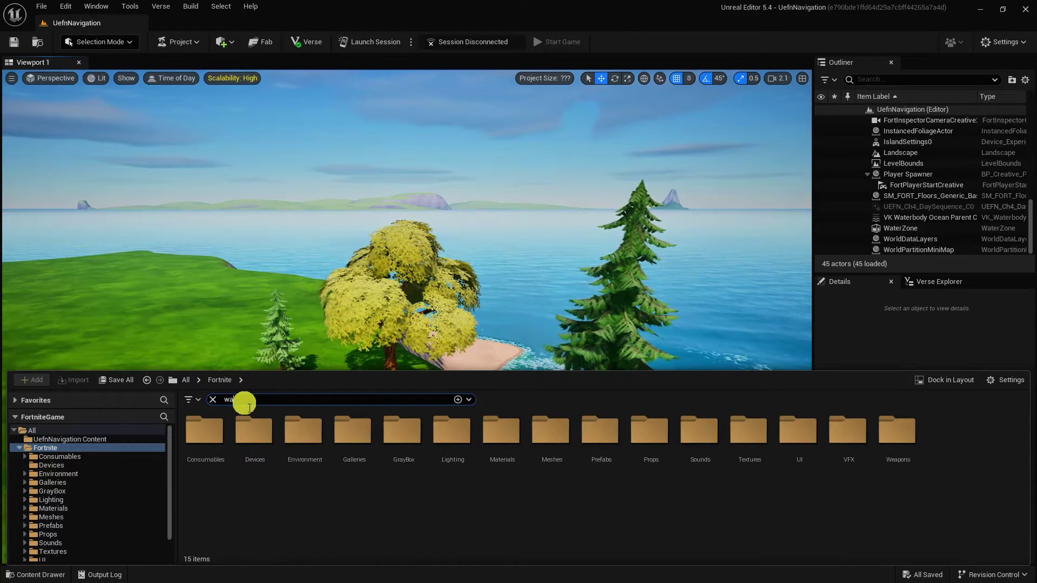
Step: Search the Fortnite folder for "walls", look through the matching assets, and clear the search
left_click(248, 405)
type("walls")
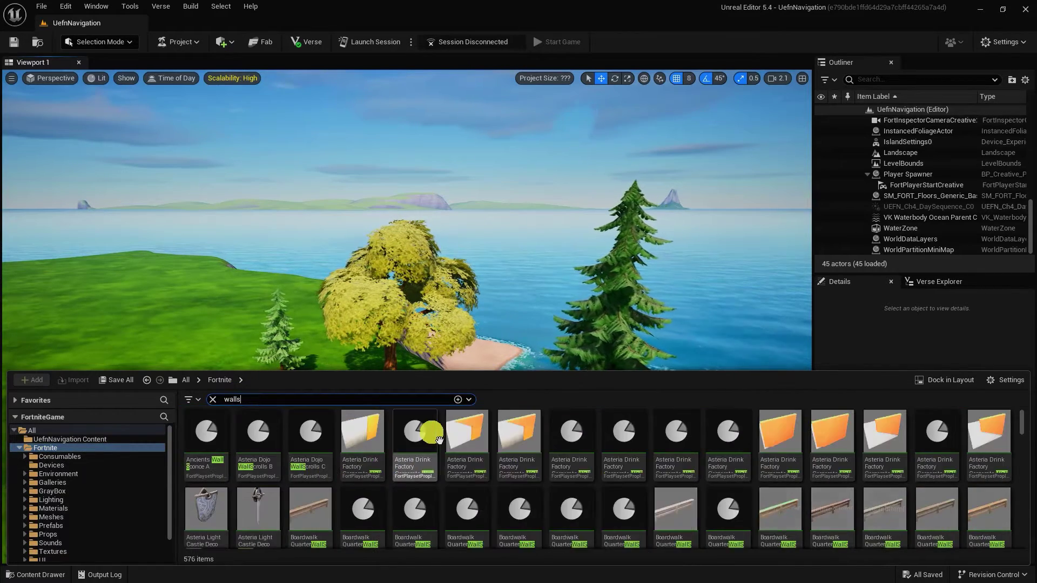
scroll(470, 481, "down", 5)
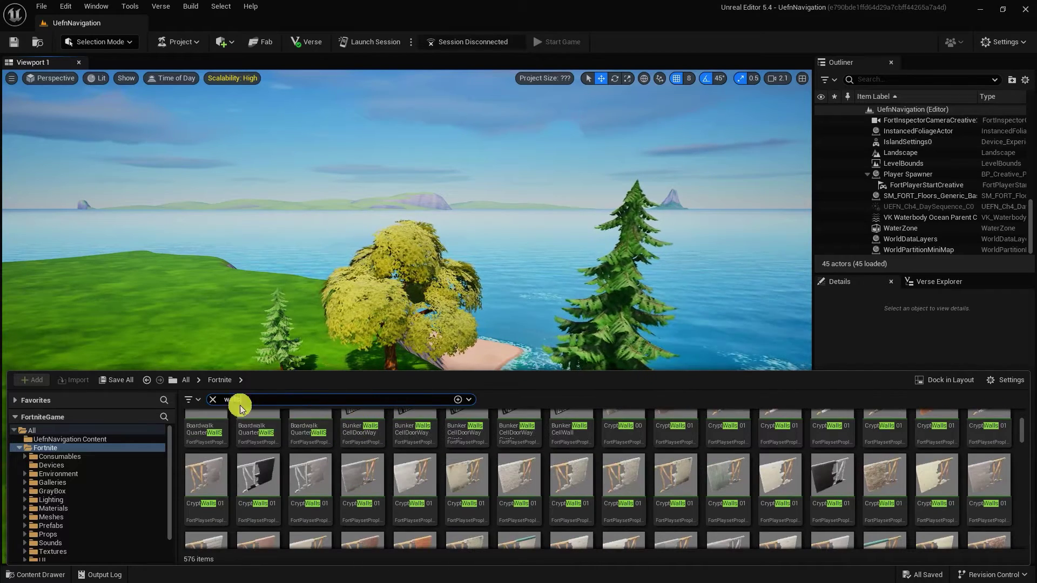
left_click(213, 400)
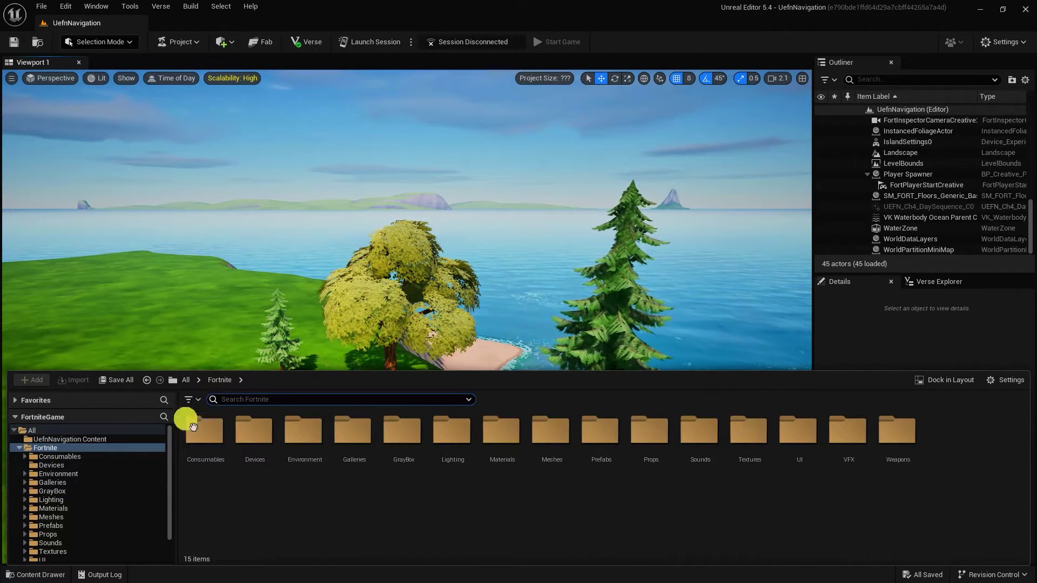
Step: Collapse the Fortnite folder, dock the Content Drawer in the layout, and tilt the camera down toward the trees
left_click(17, 451)
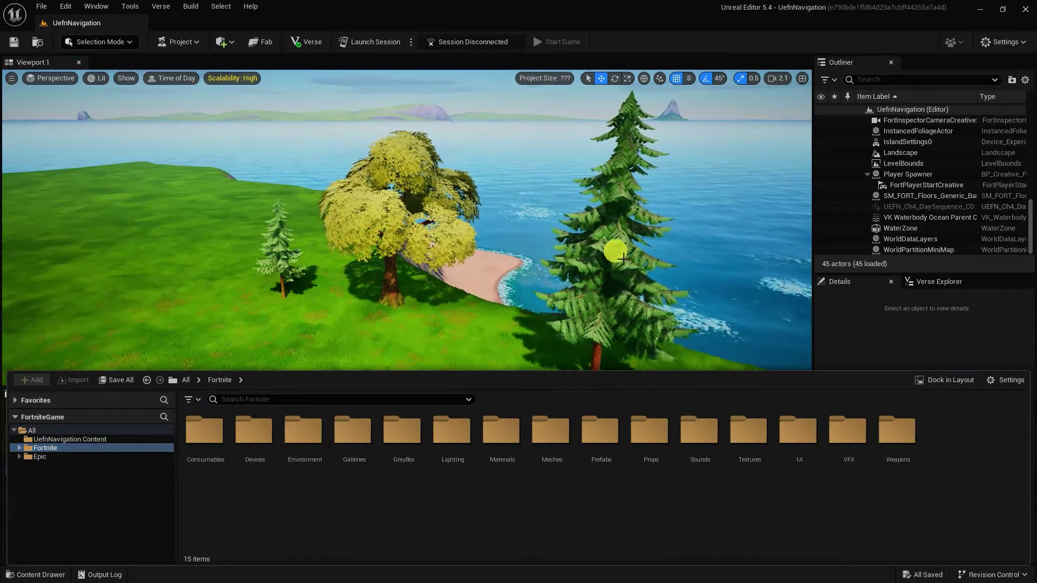
left_click(946, 380)
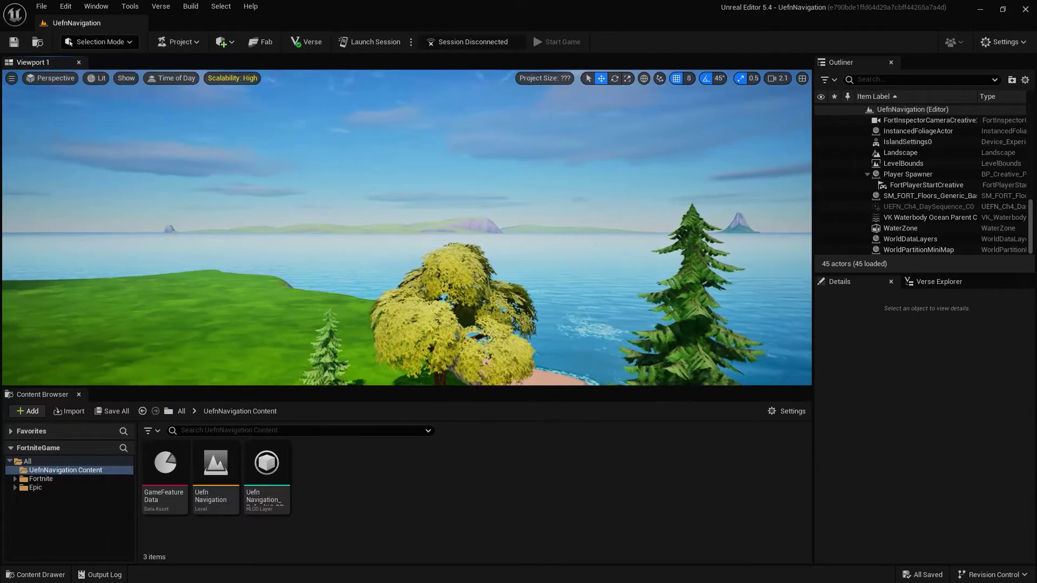
right_click_drag(407, 227, 398, 260)
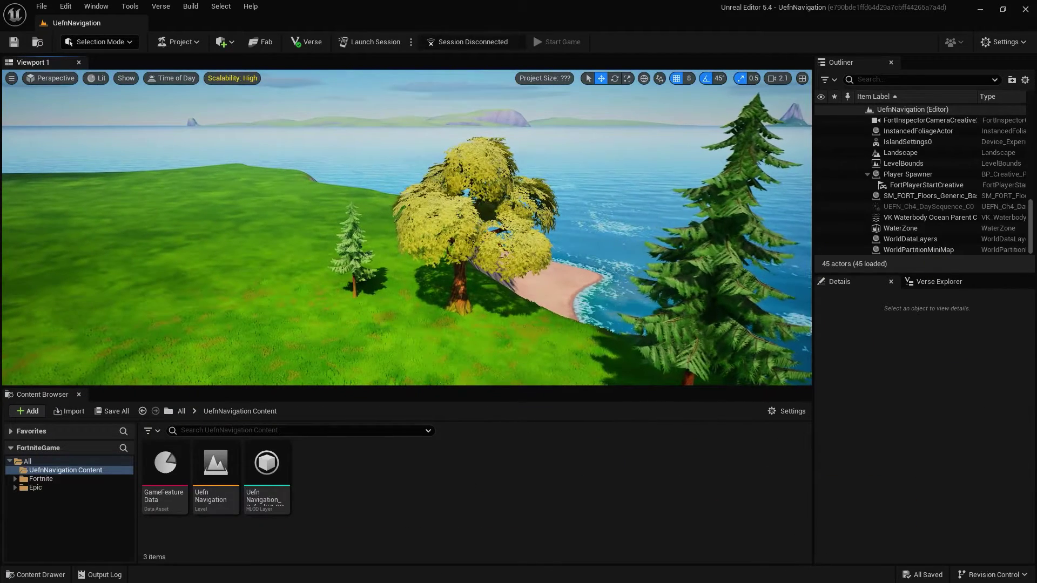
Step: Close the Details and Verse Explorer panels and reopen the Details 1 panel
left_click(891, 281)
left_click(891, 282)
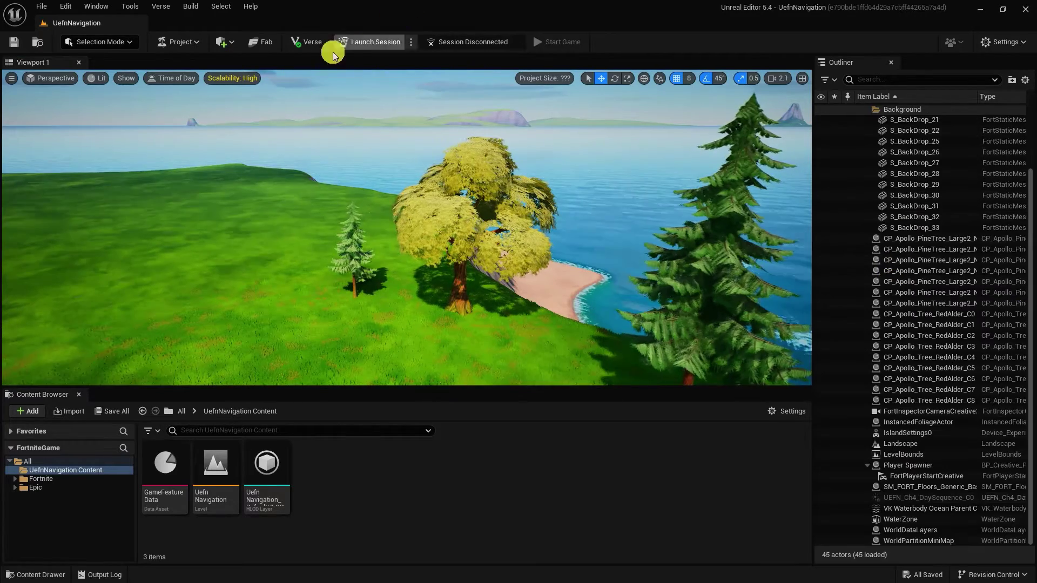
left_click(104, 9)
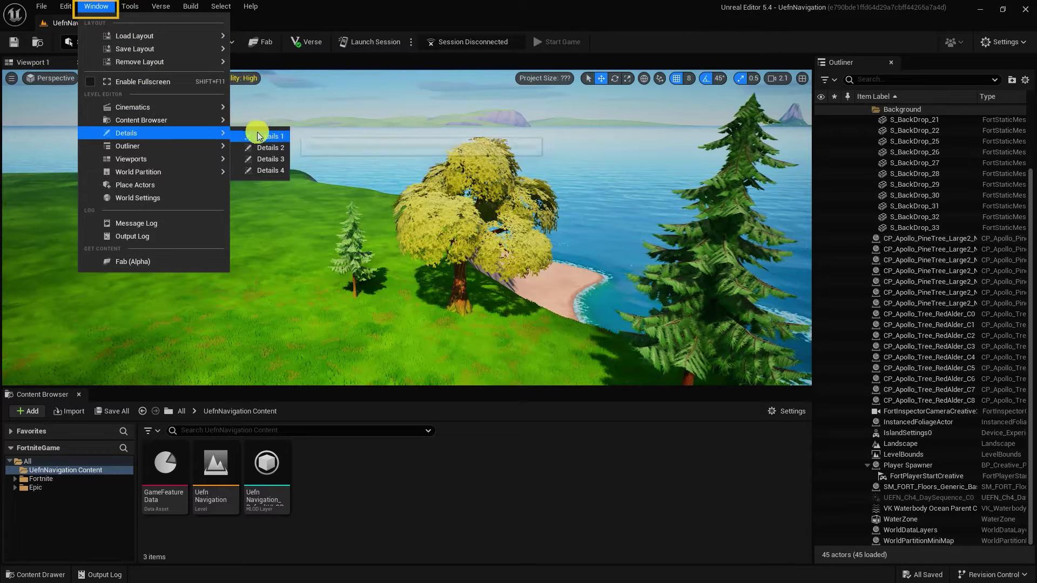
left_click(256, 134)
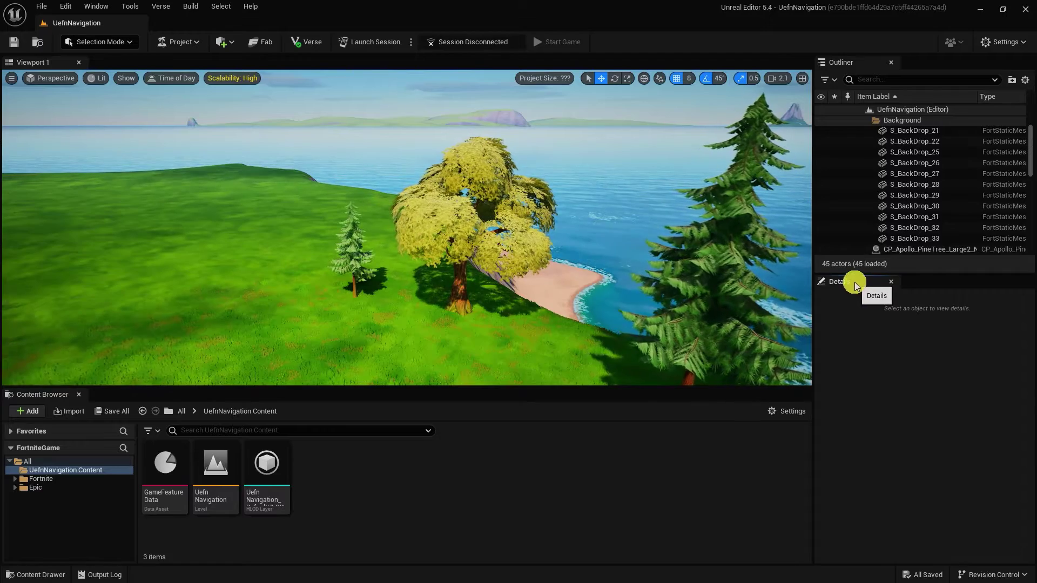
Step: Dock the Details panel beside the Content Browser and move it back beneath the Outliner
left_click_drag(855, 282, 793, 438)
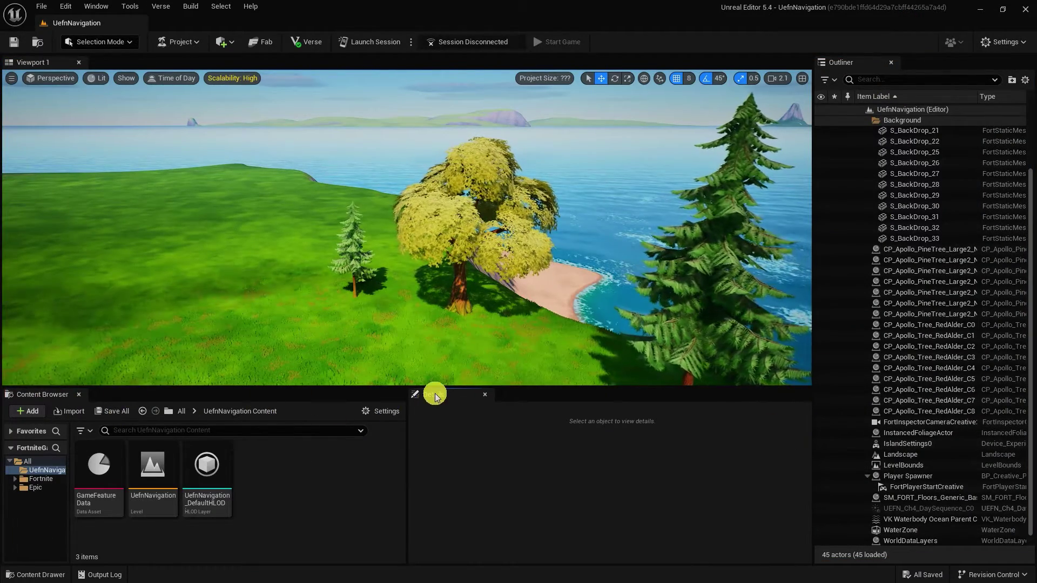
left_click_drag(435, 397, 917, 139)
left_click_drag(850, 317, 875, 133)
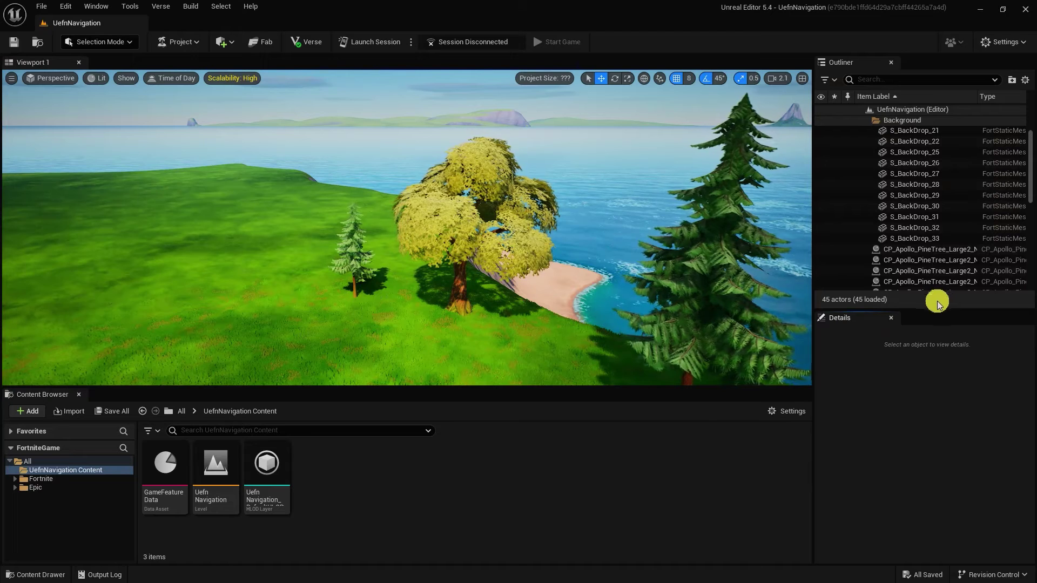
Step: Enlarge the Details panel beneath the Outliner, expand the Fortnite folder in the Content Browser, and look through its subfolders
left_click_drag(937, 315, 937, 278)
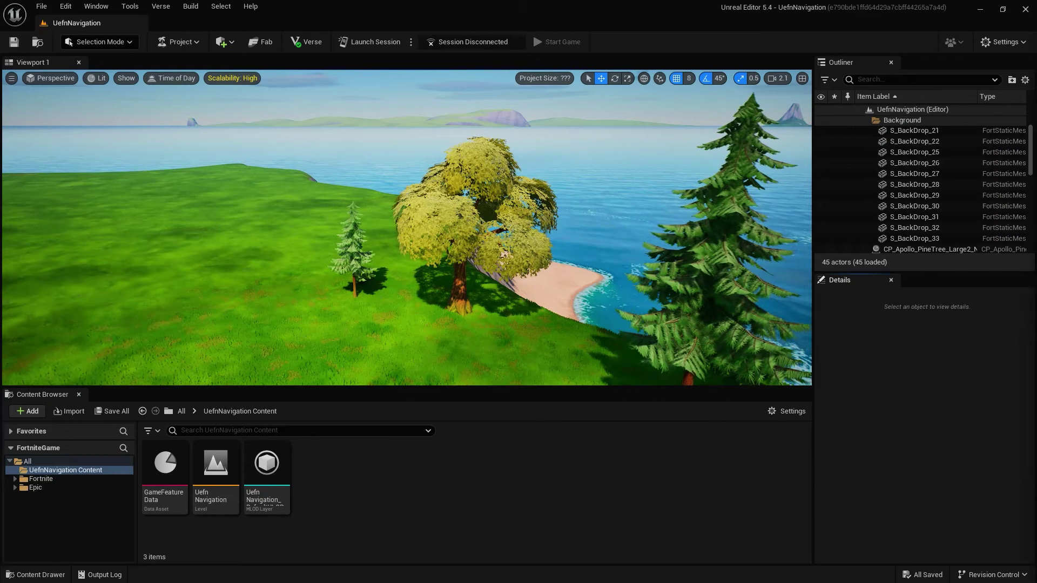
left_click(15, 479)
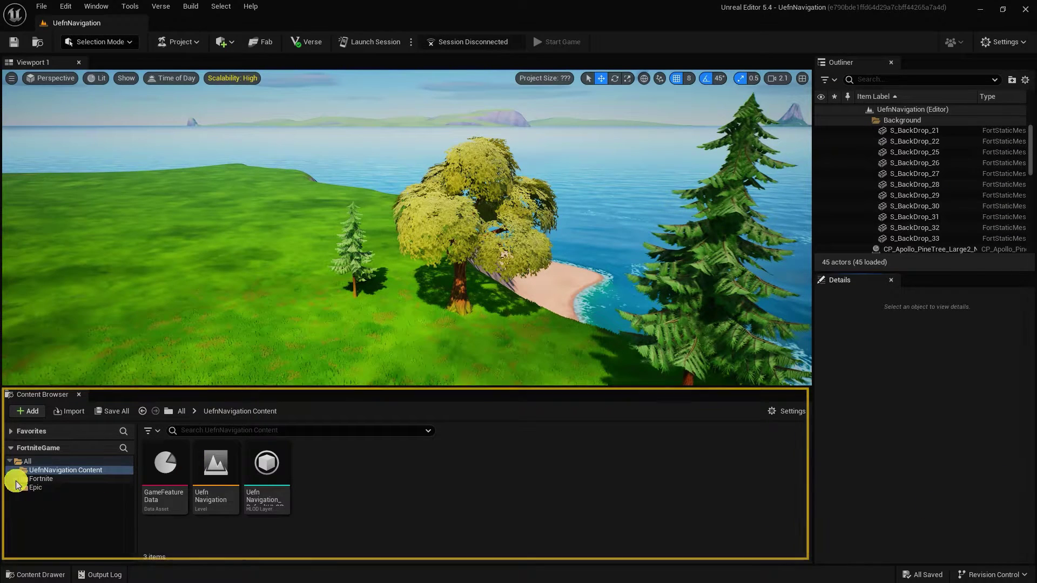
left_click(47, 479)
key("Down")
key("Down")
key("Down")
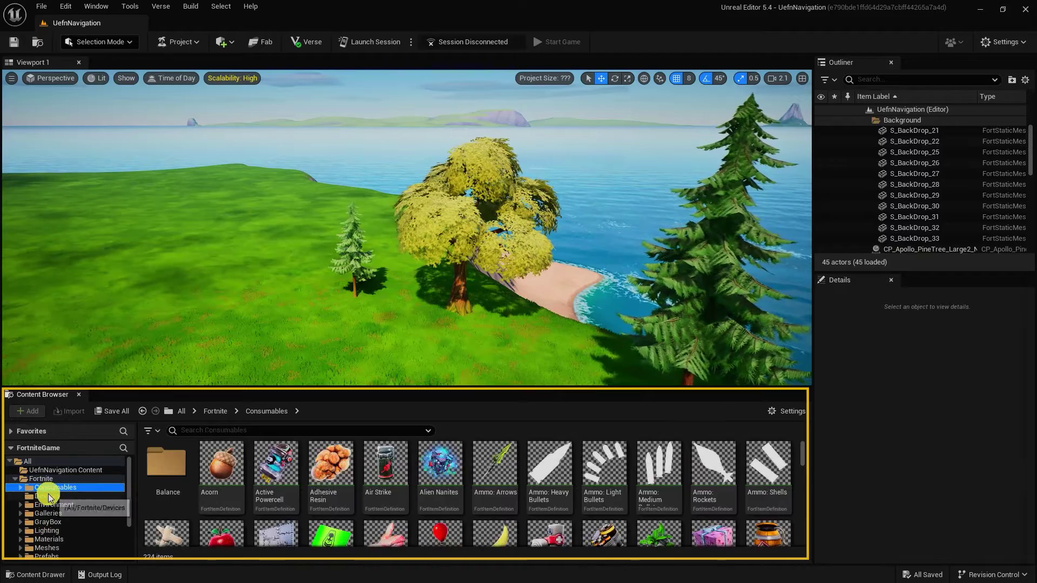
left_click(48, 480)
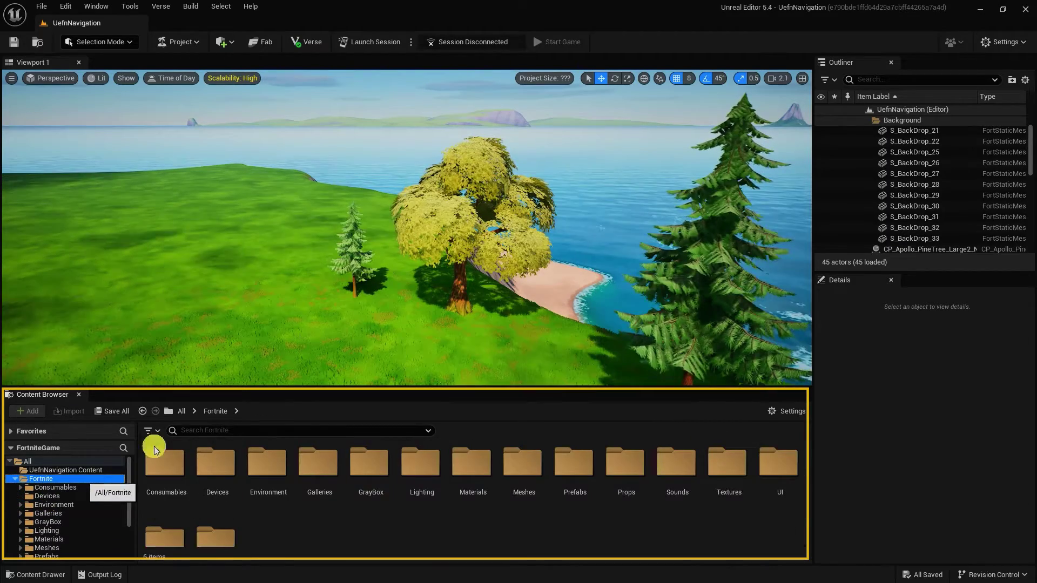
Step: Search the Fortnite folder for "lonely lodge", look through the matching assets, and browse the Lonely Lodge props folder
left_click(208, 431)
type("lonely lodge")
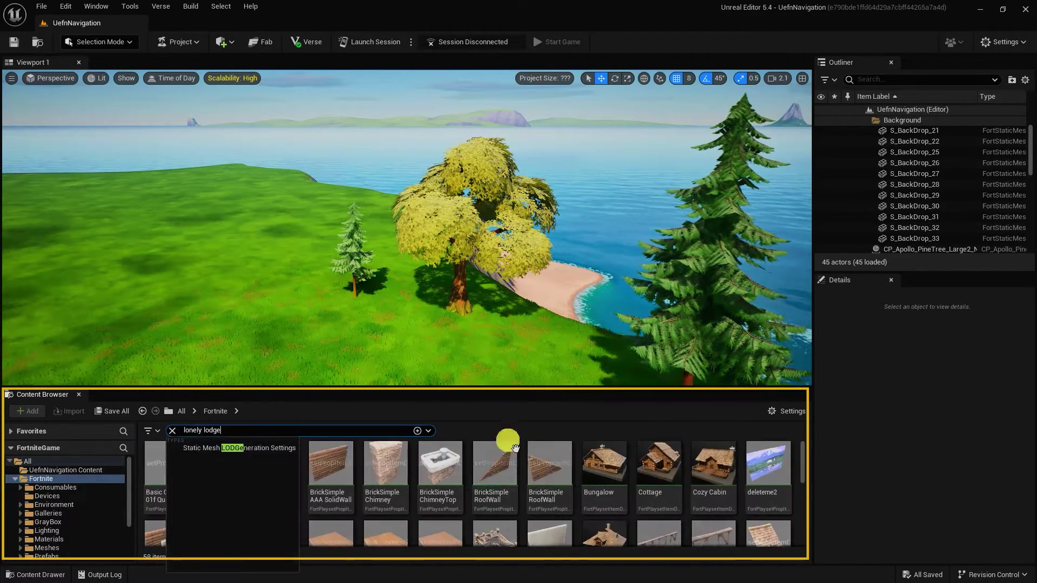
left_click(442, 469)
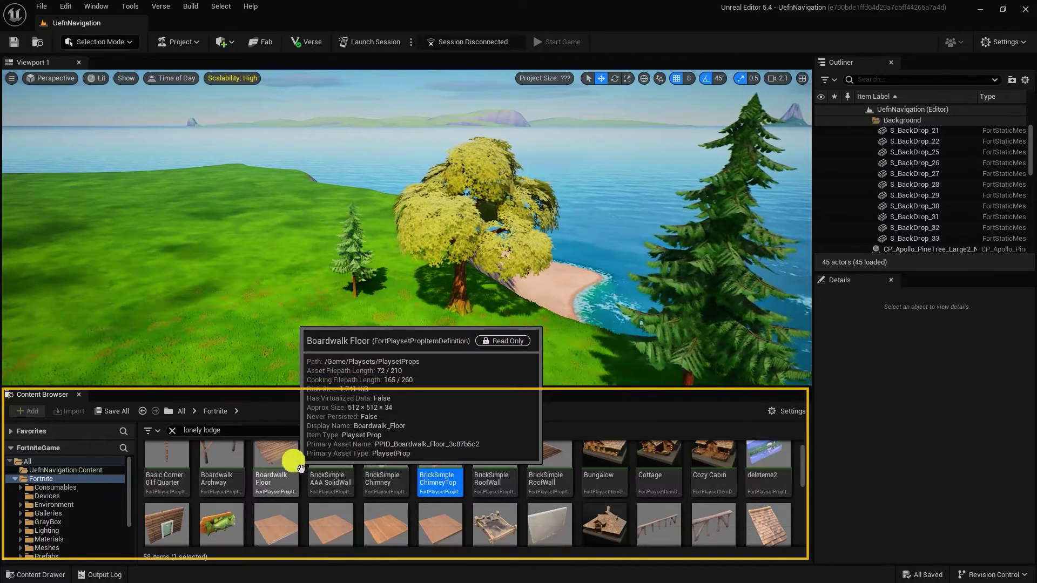
scroll(294, 463, "down", 2)
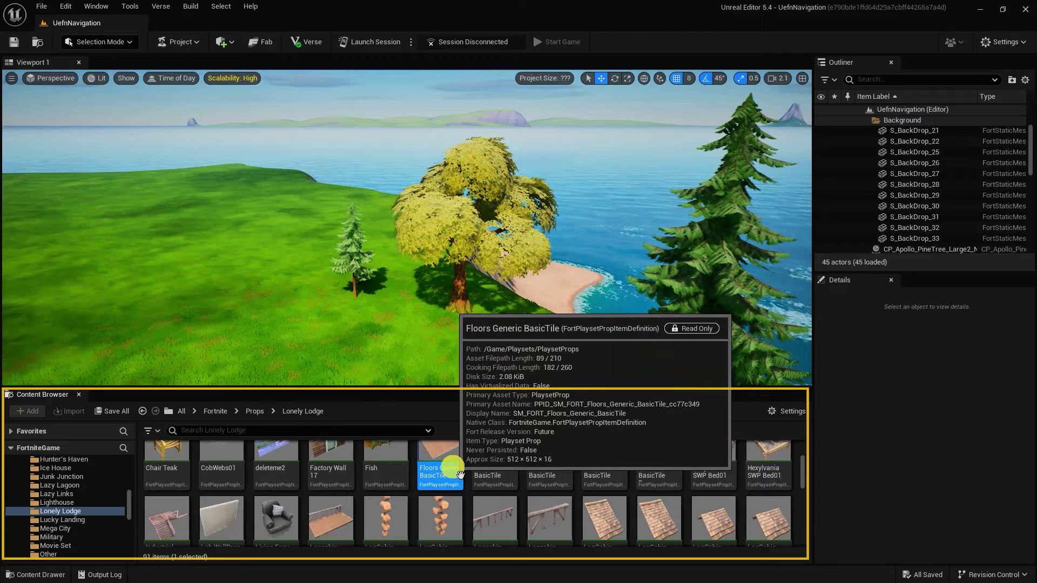
Step: Place a Floors Generic BasicTile on the grass and frame it in a full-screen viewport
left_click_drag(459, 474, 254, 365)
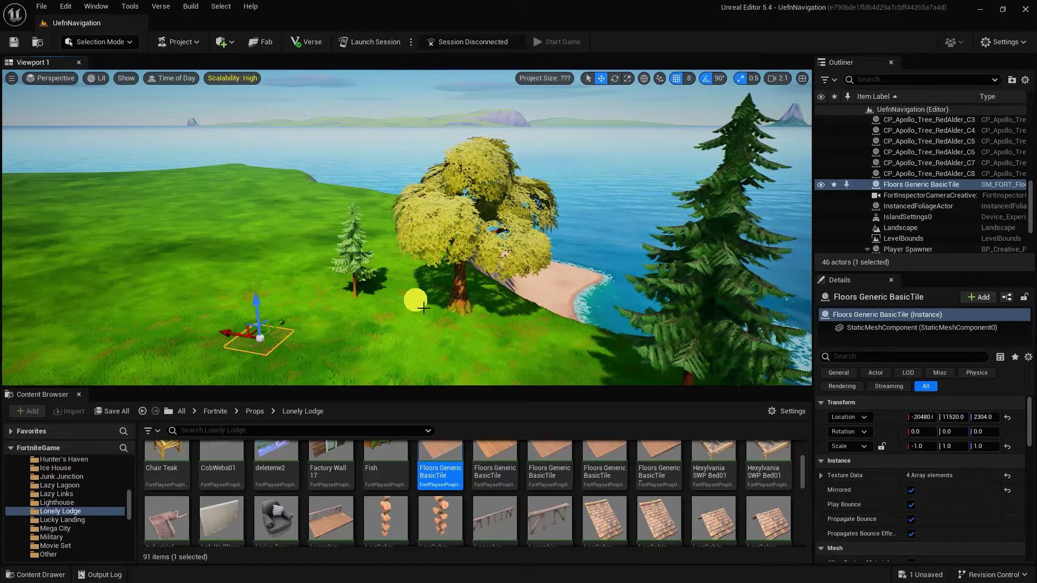
key("f")
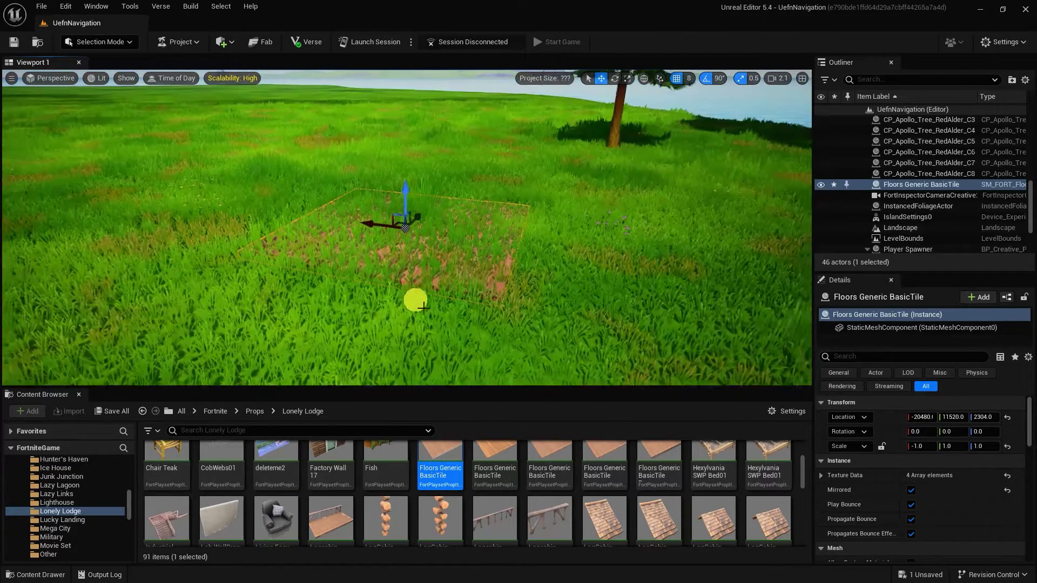
right_click_drag(428, 306, 459, 306)
key("F11")
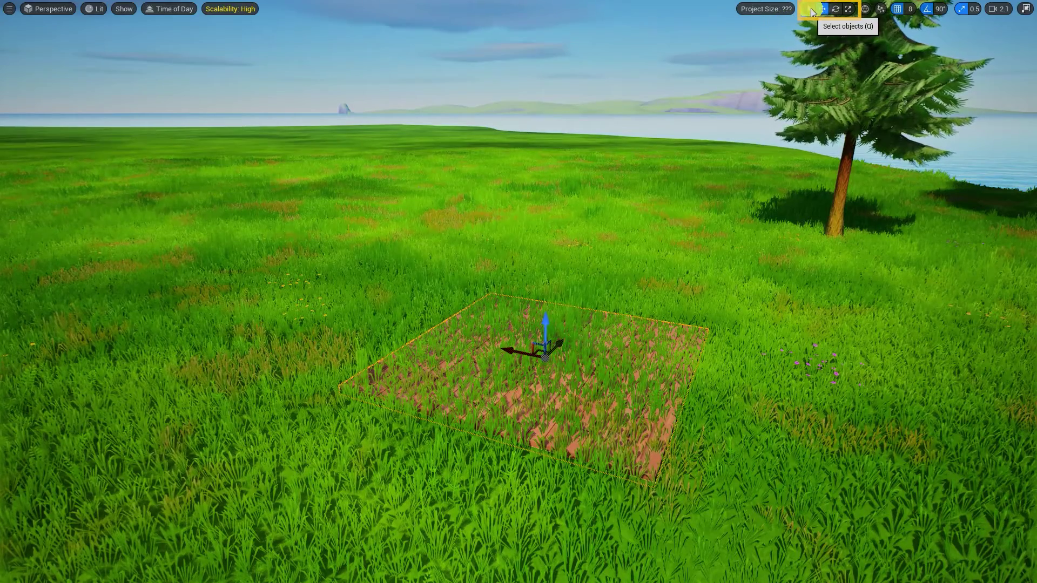
Step: Try the rotation gizmo on the floor tile, and raise the tile above the grass with the move gizmo
left_click(836, 10)
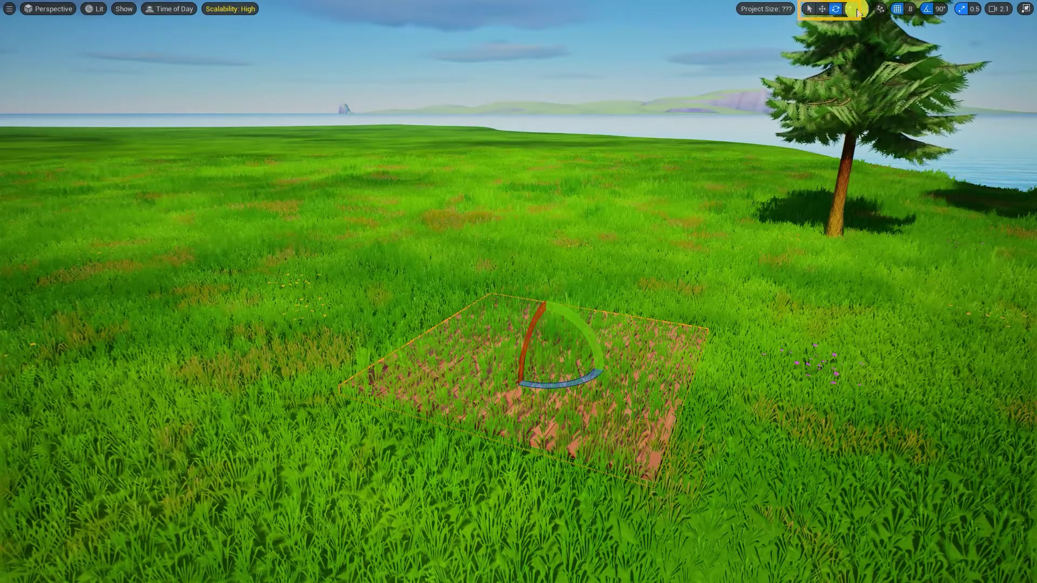
left_click(822, 9)
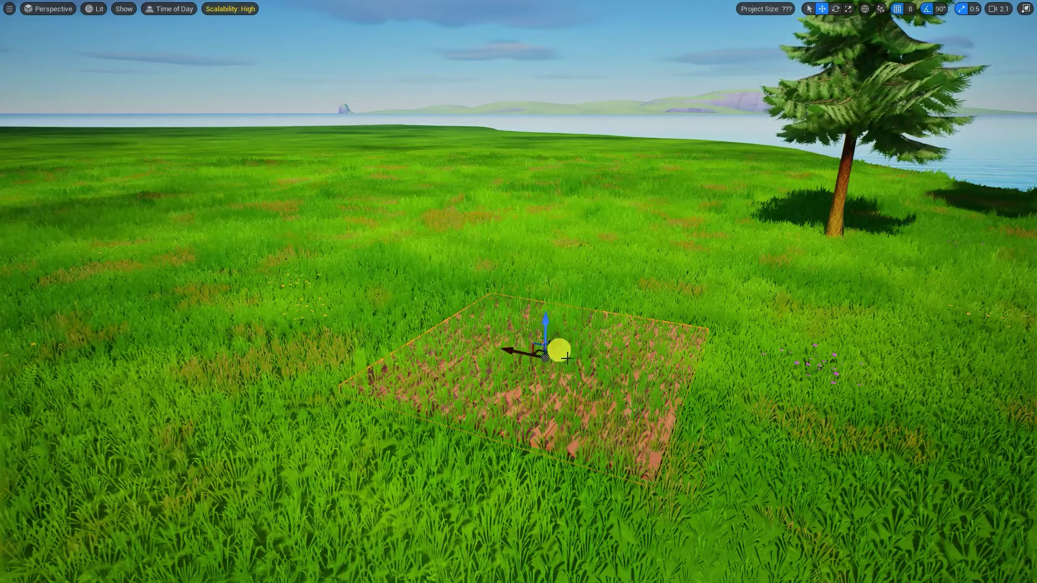
left_click_drag(545, 357, 411, 197)
left_click_drag(294, 142, 841, 56)
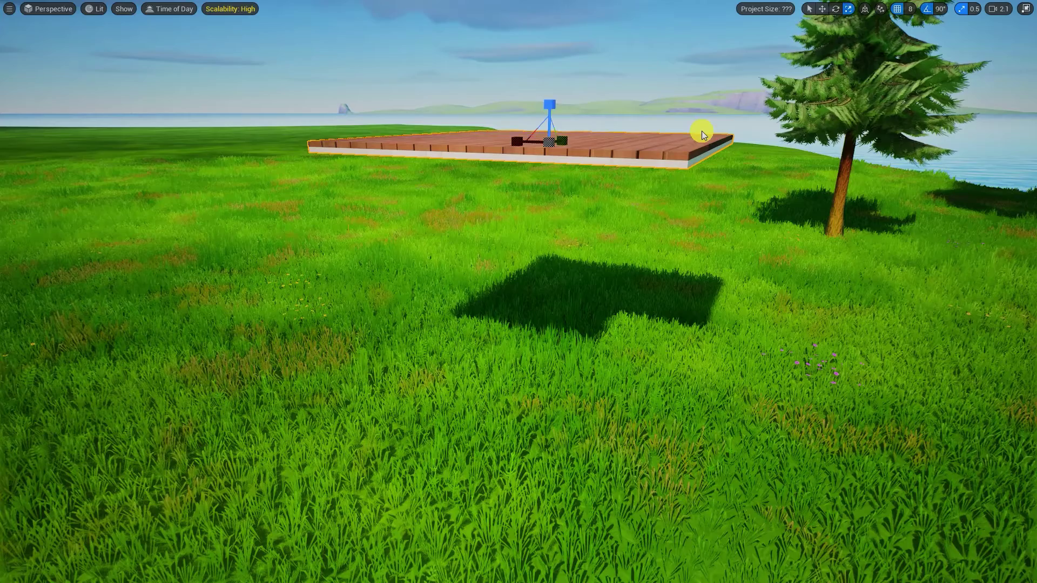
Step: Cycle the floor tile's transform modes through move, rotate, scale and select
key("w")
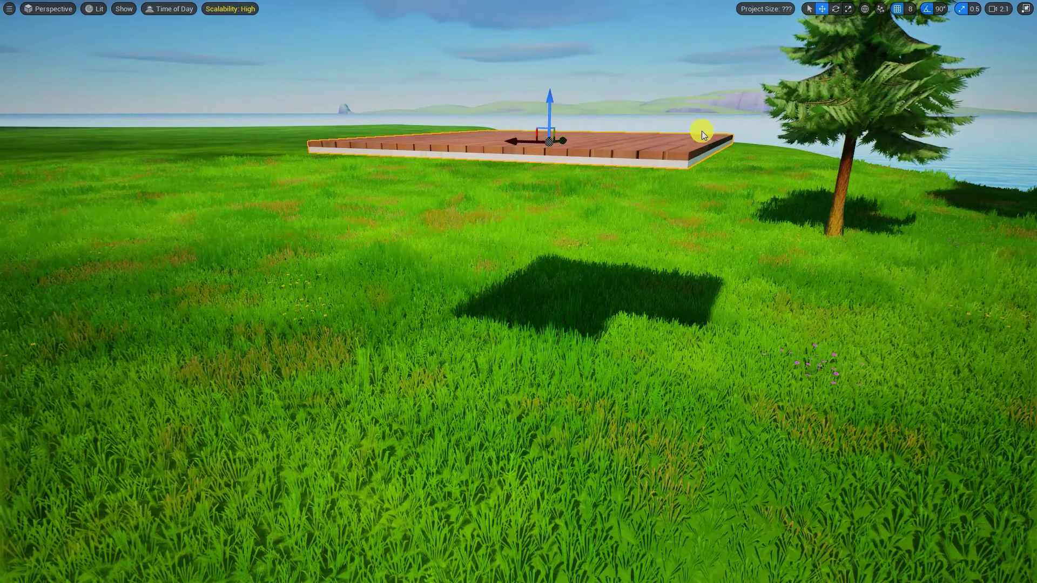
key("e")
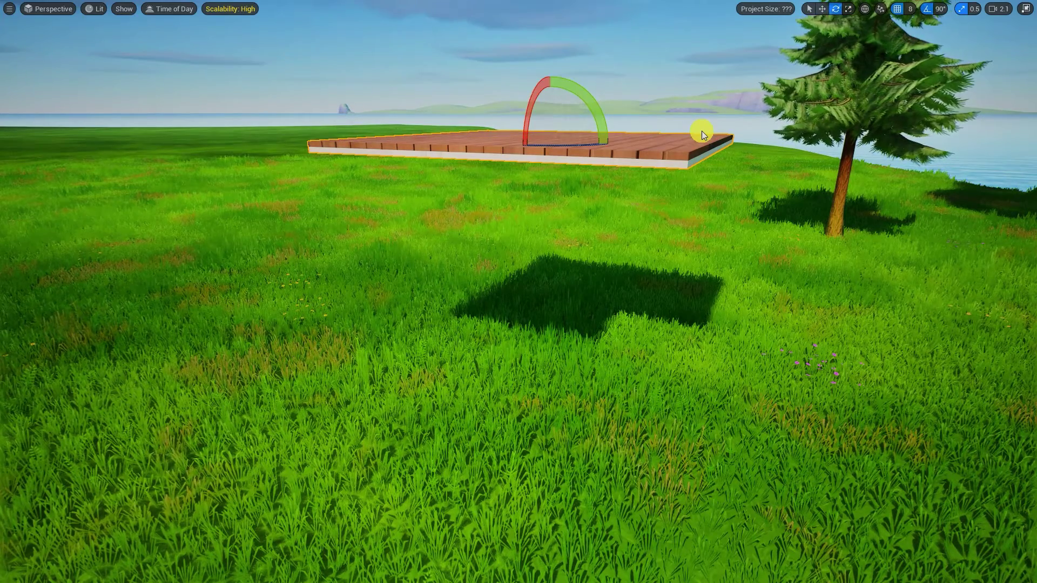
key("r")
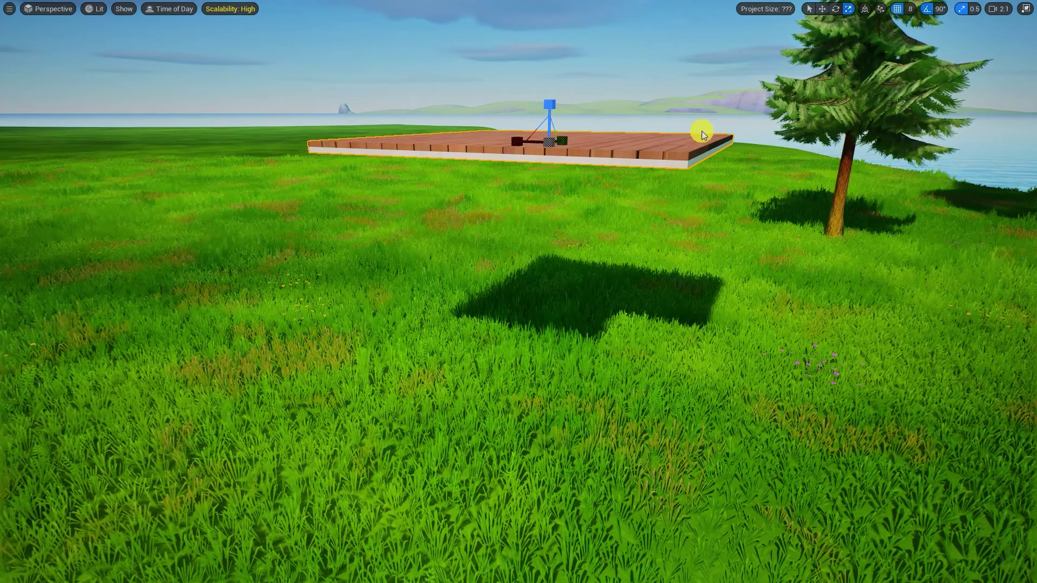
key("q")
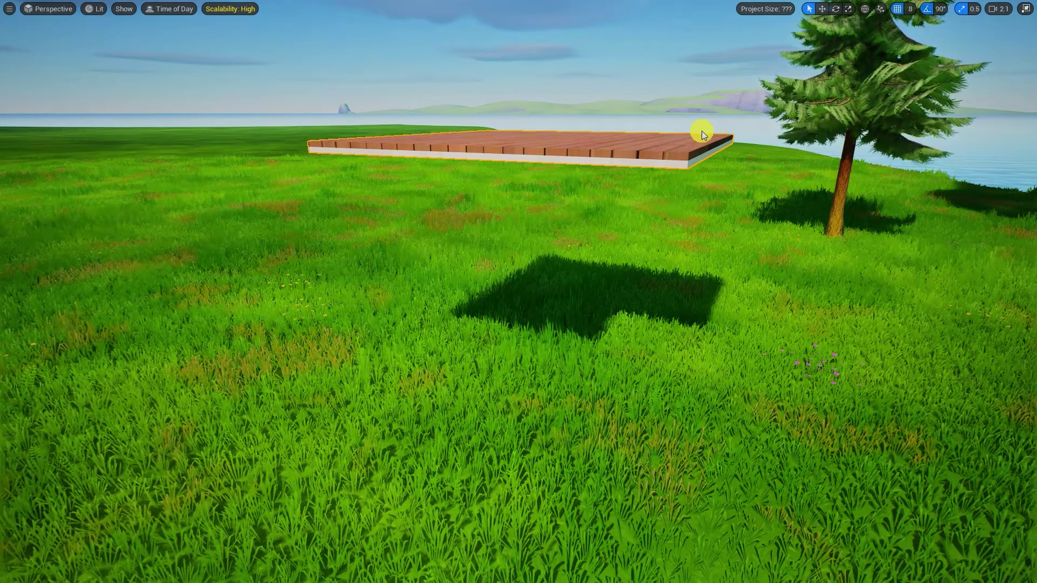
Step: Rotate the floor tile in 90° steps so that it stands upright like a wall
key("w")
key("e")
left_click_drag(548, 145, 580, 143)
left_click(939, 8)
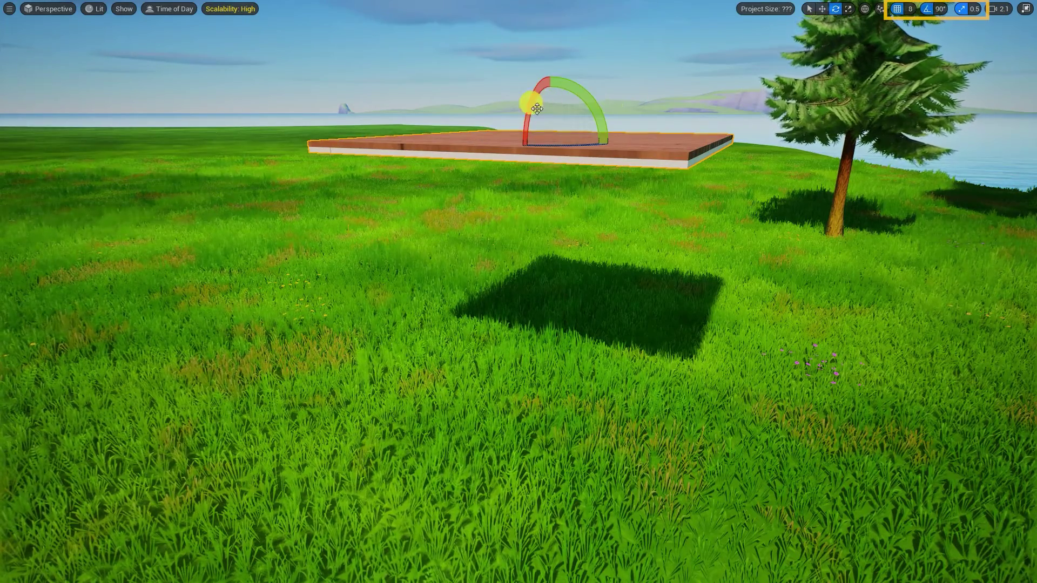
left_click_drag(532, 105, 535, 137)
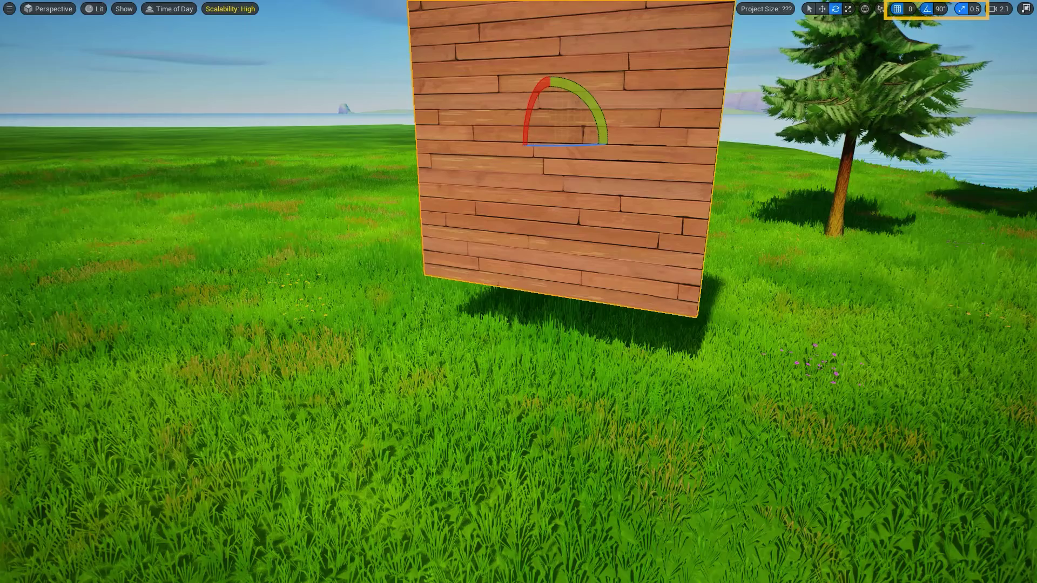
Step: Try the scale gizmo on the upright tile and move the tile away from the pine tree with grid snapping off
right_click_drag(571, 191, 572, 190)
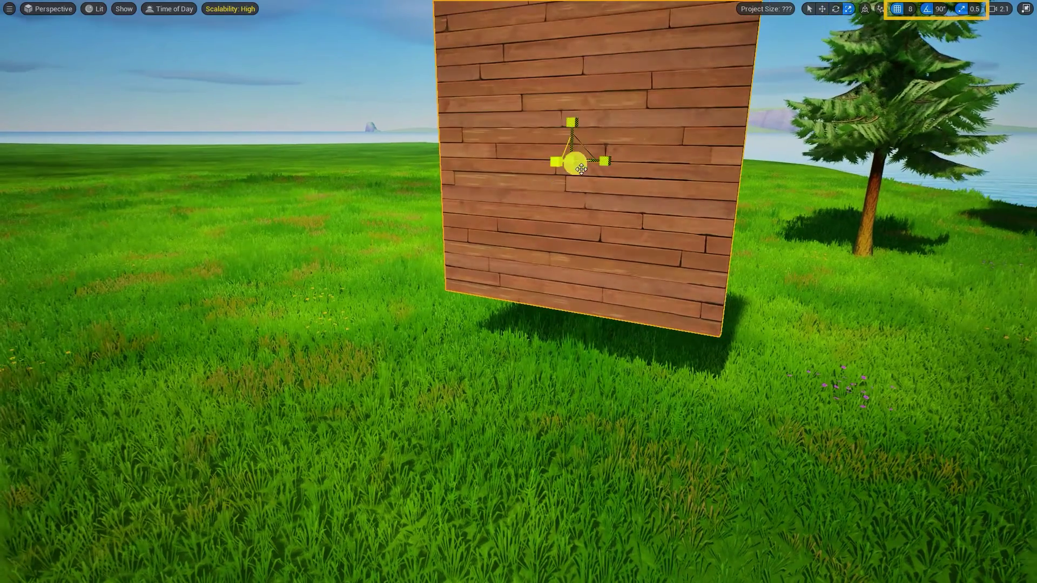
mouse_move(581, 169)
left_mouse_down()
mouse_move(551, 181)
mouse_move(599, 162)
left_mouse_up()
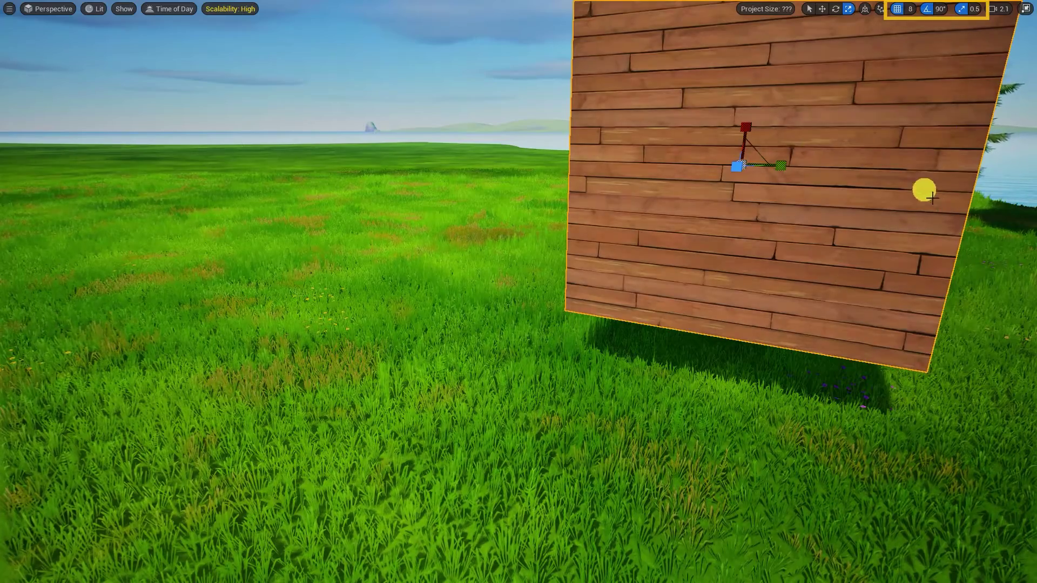
left_click_drag(701, 163, 315, 154)
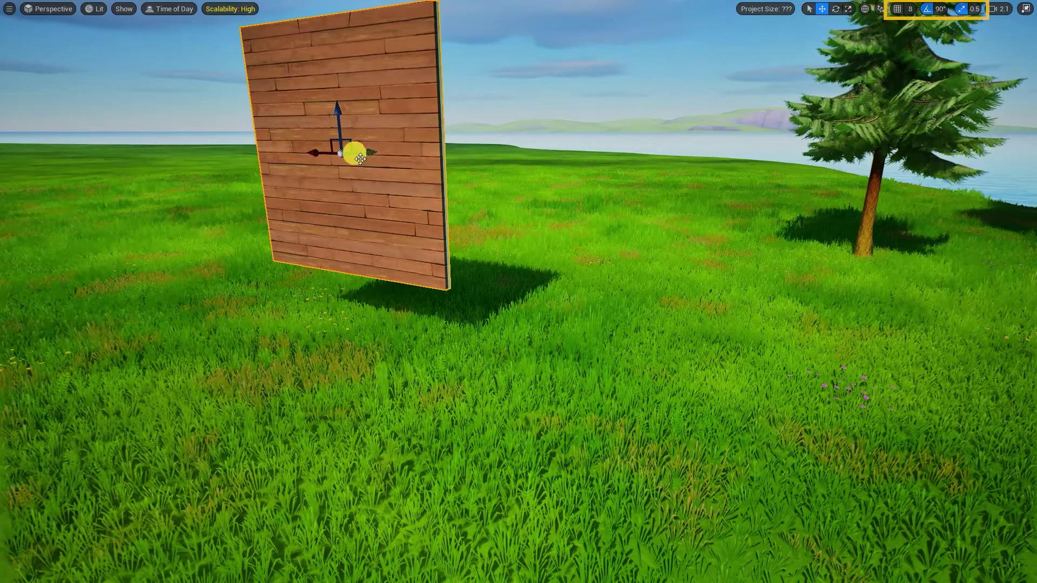
left_click_drag(341, 154, 339, 236)
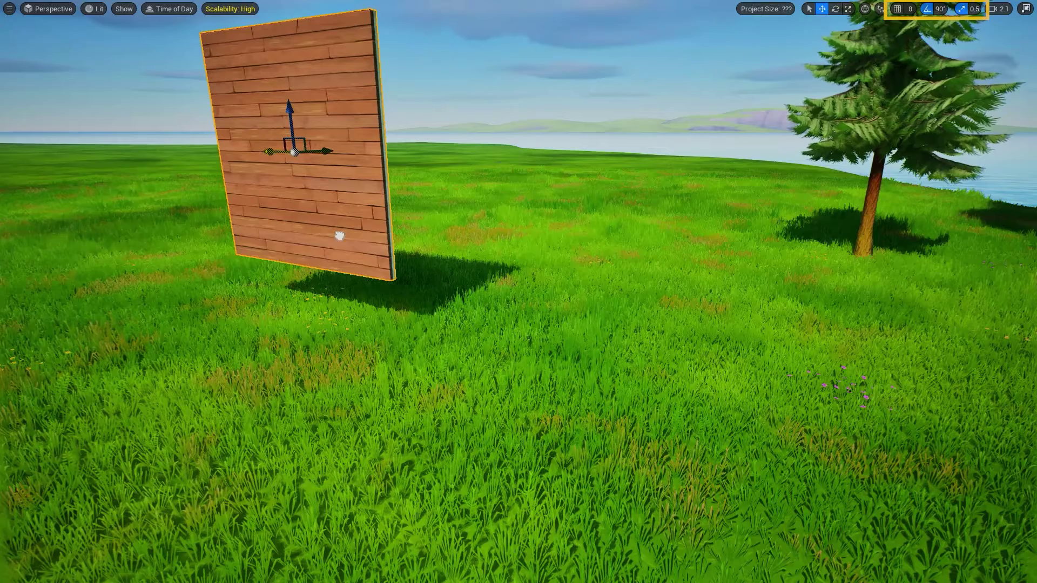
Step: Move the upright tile toward the pine tree with grid snapping at 32, and set the grid snap size to 4
left_click(910, 9)
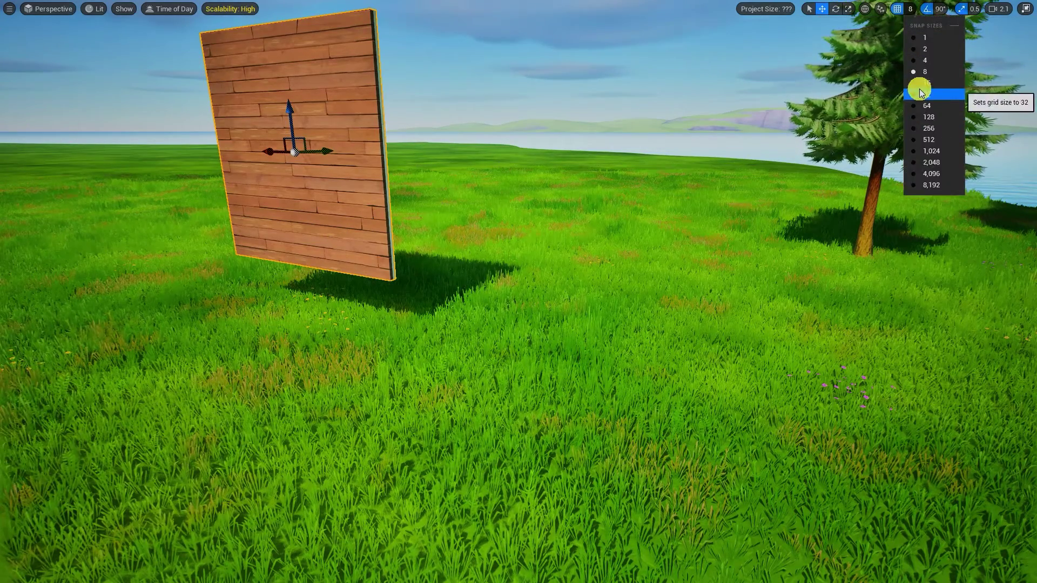
left_click(920, 93)
left_click_drag(270, 147, 426, 153)
left_click(909, 8)
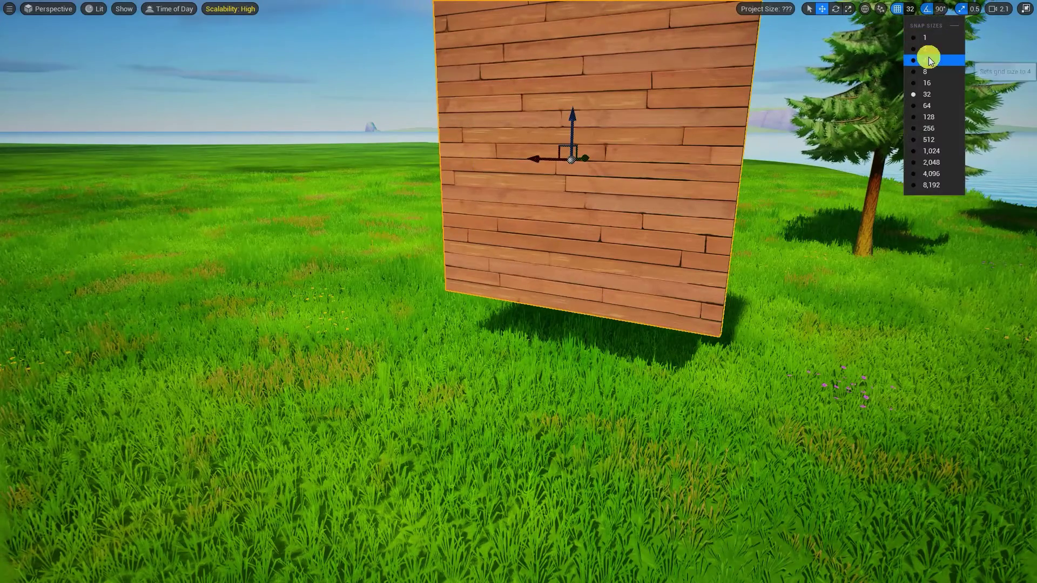
left_click(928, 60)
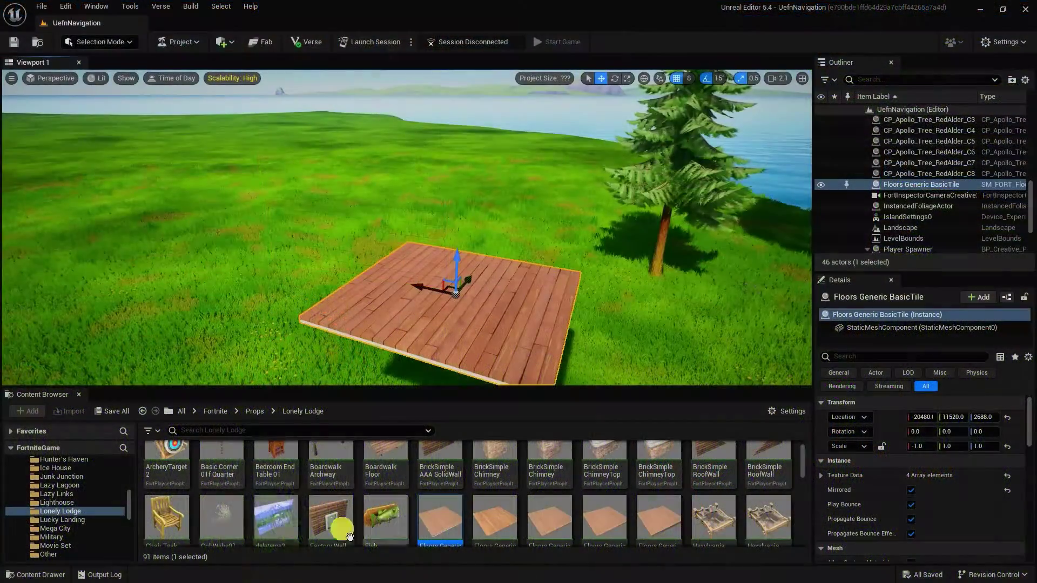
Step: Place a Chair Teak from the Lonely Lodge props on the floor tile and slide it along the boards
left_click_drag(165, 518, 460, 308)
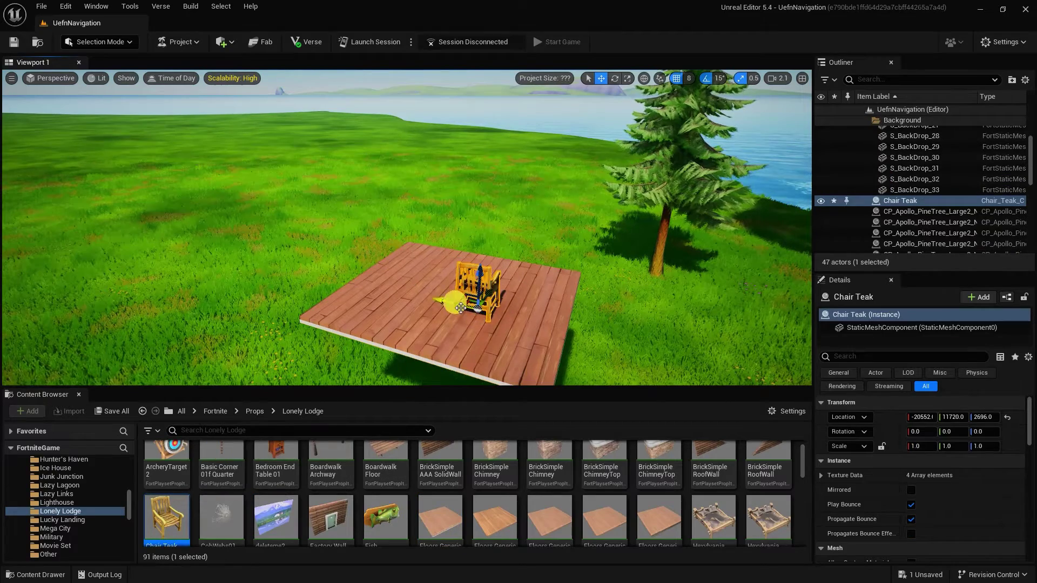
left_click_drag(399, 293, 596, 193)
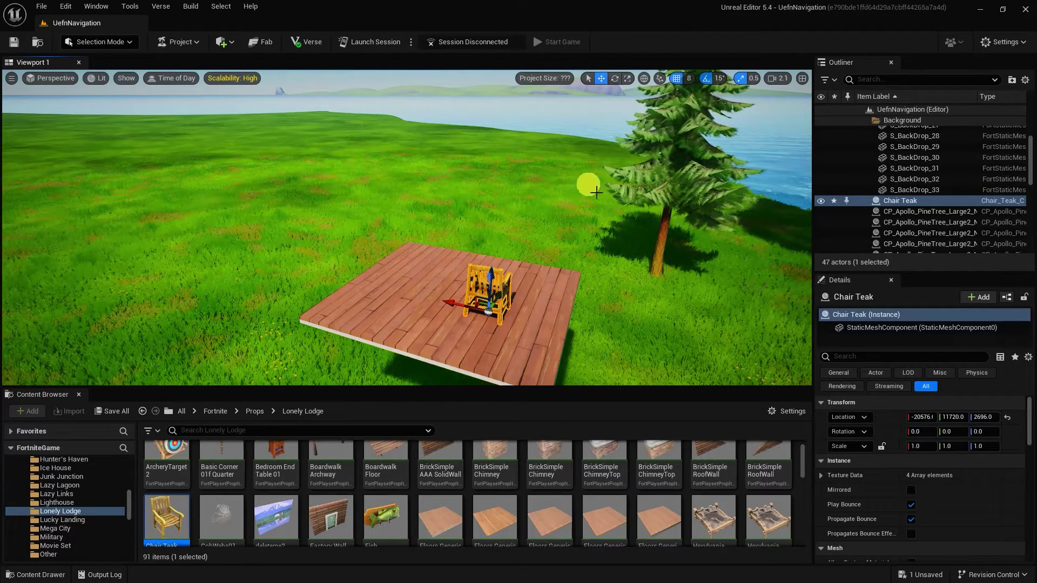
Step: Slide the teak chair along the floor with a grid snap size of 128, and again with a size of 8
left_click(689, 78)
left_click(708, 187)
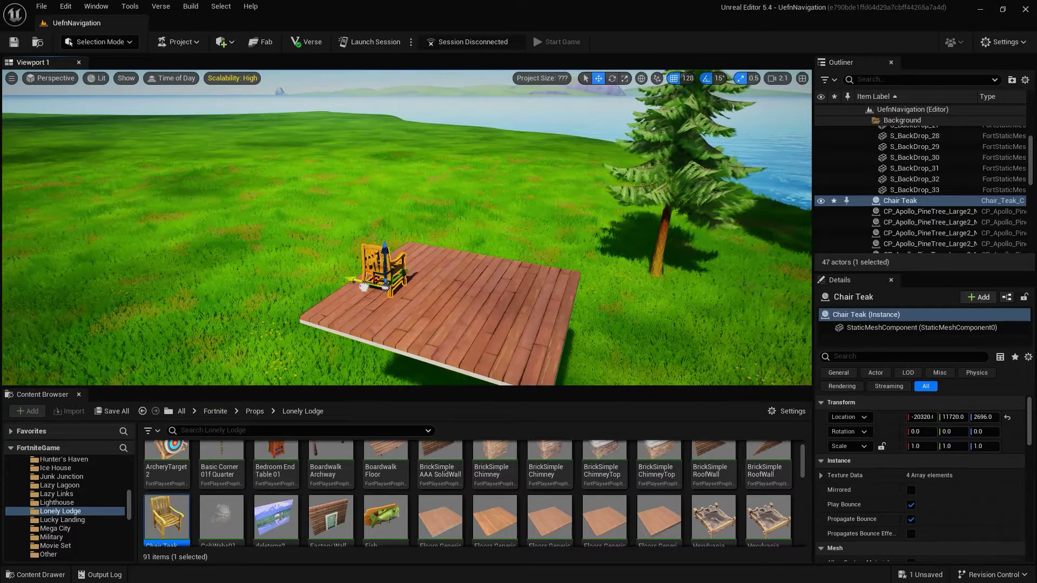
left_click(687, 78)
left_click(711, 143)
left_click(428, 288)
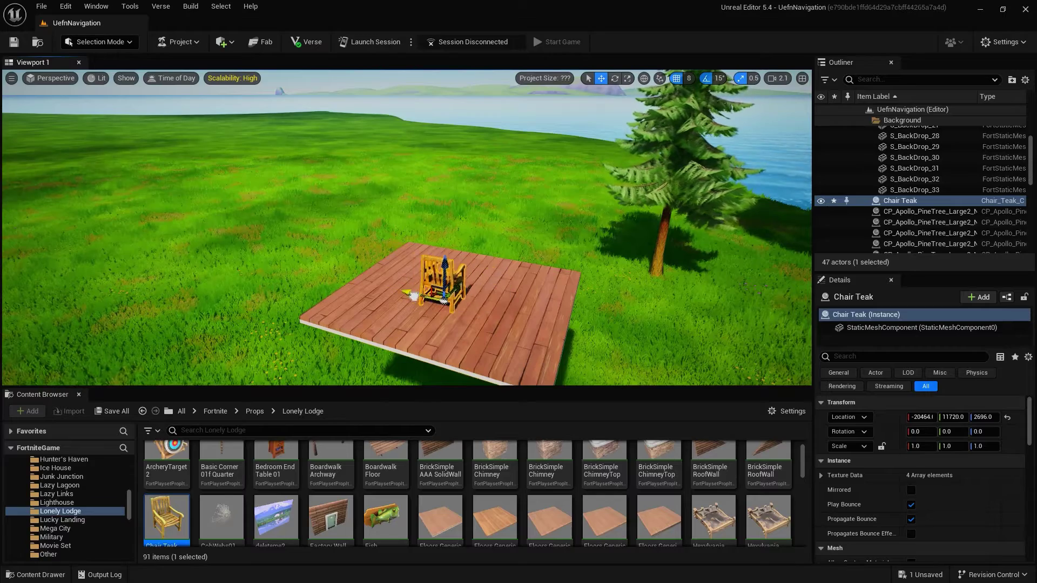
left_click(428, 287)
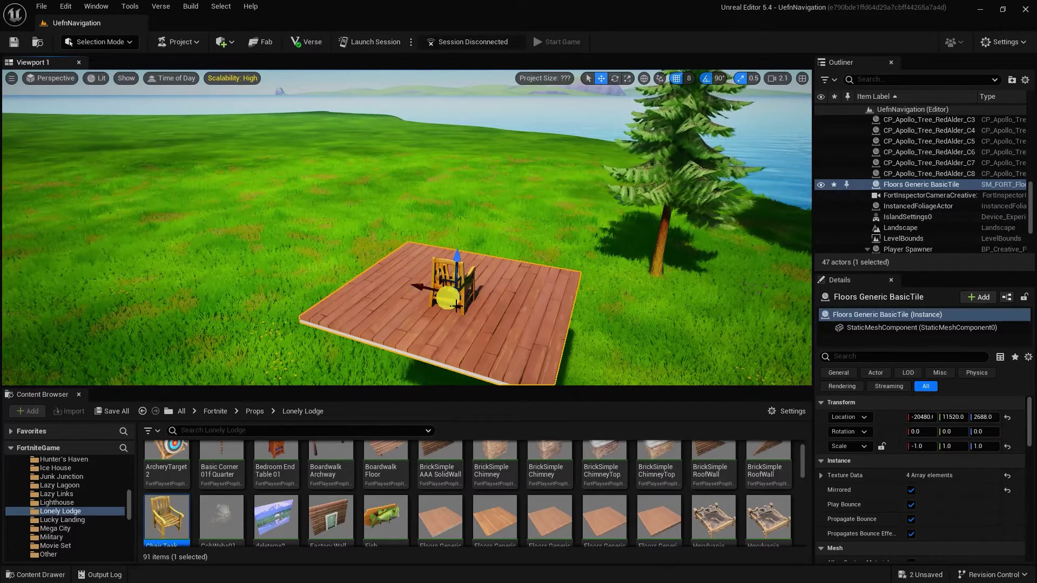
Step: Slide the teak chair with a grid snap size of 4, and set the rotation snap to 15°
left_click(690, 79)
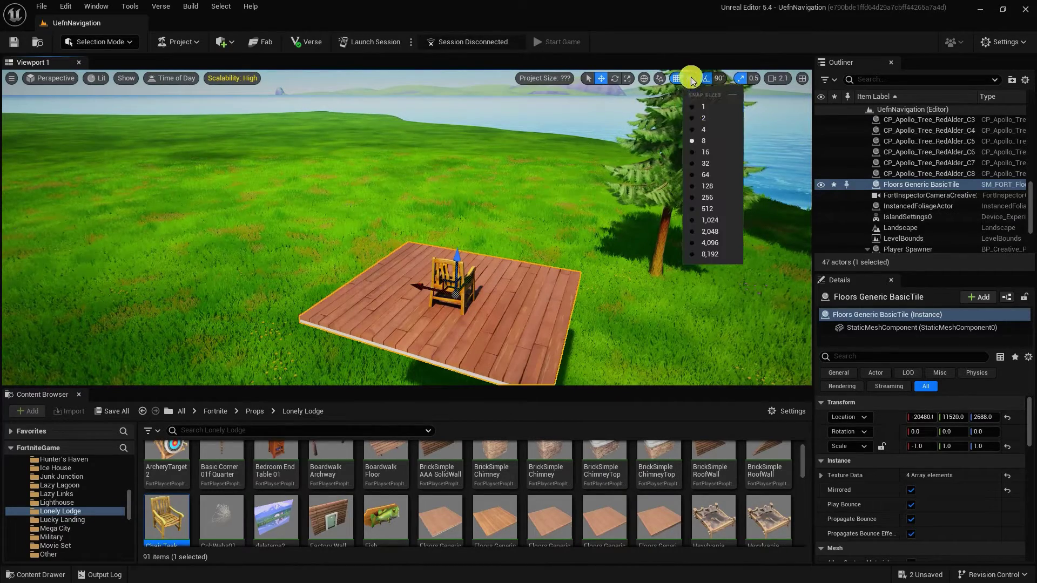
left_click(700, 130)
left_click_drag(418, 285, 397, 287)
left_click(719, 78)
left_click(728, 129)
left_click(466, 287)
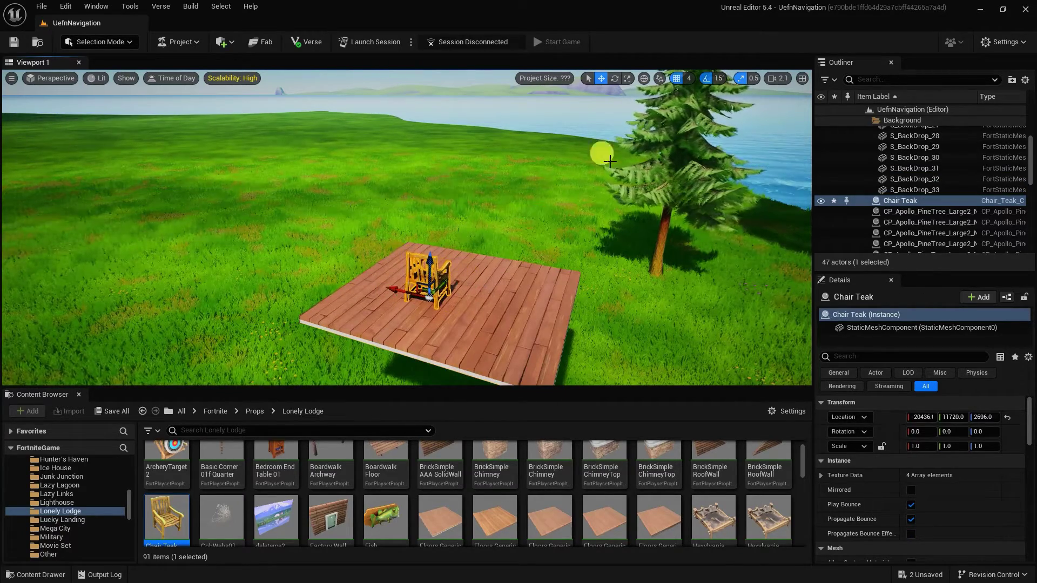
Step: Move the teak chair with a grid snap size of 32, and restore the full-screen viewport to the docked layout
left_click(689, 81)
left_click(710, 161)
left_click_drag(391, 291, 475, 329)
left_click(393, 280)
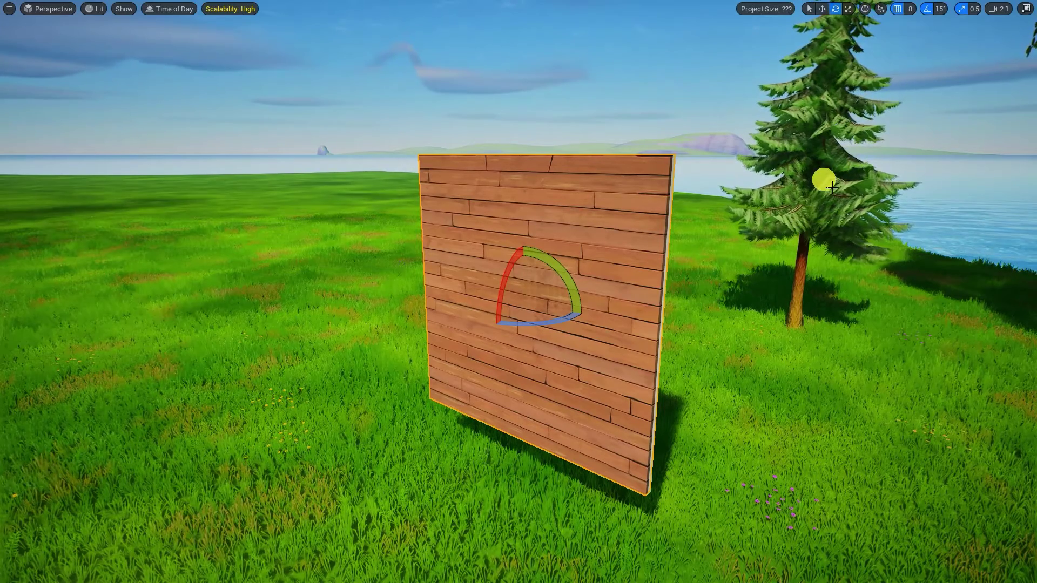
left_click(1025, 9)
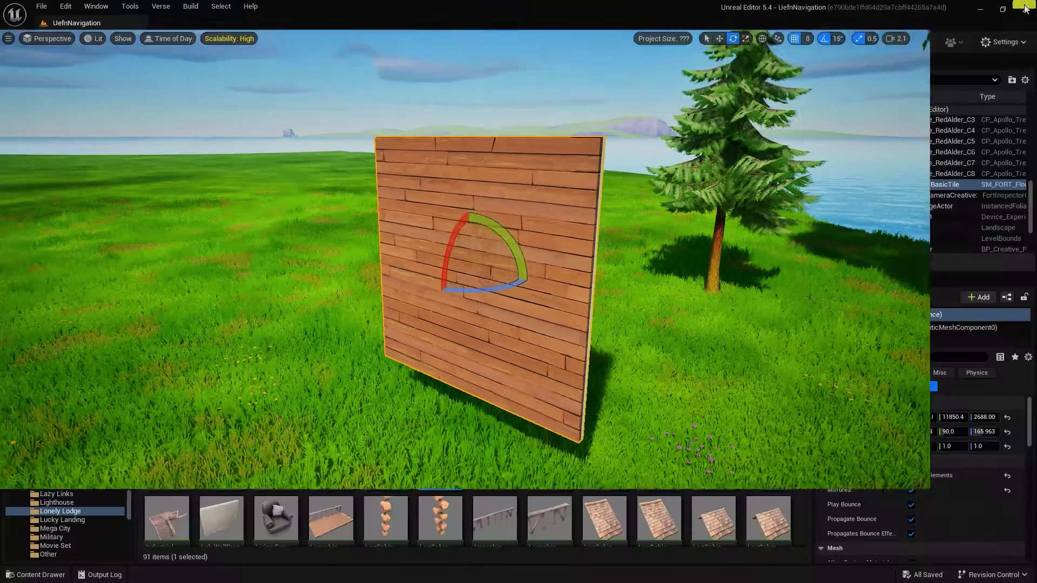
Step: Undo the recent rotations and moves of the floor tile one after another
left_click(66, 6)
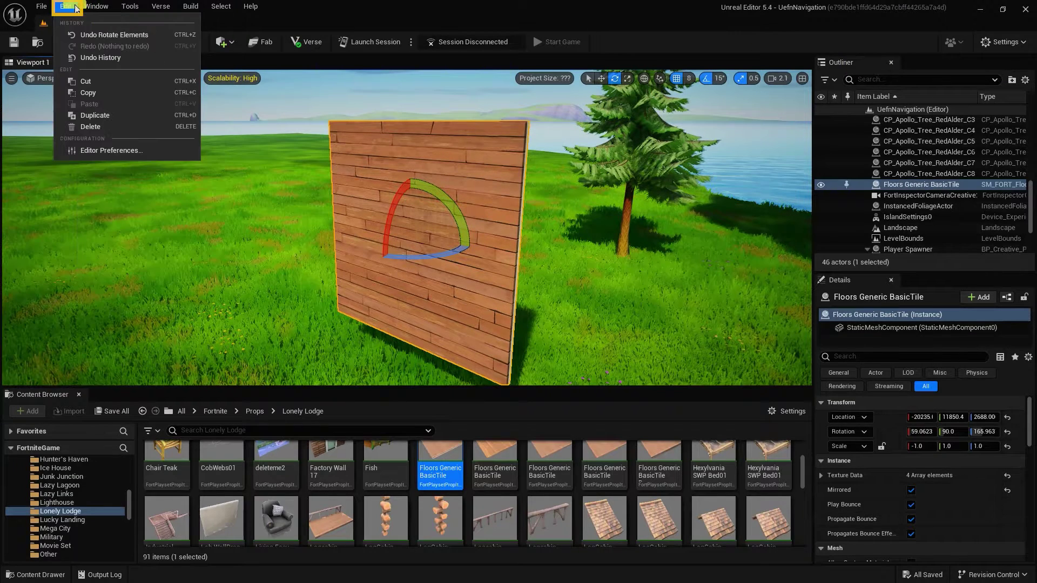
left_click(94, 36)
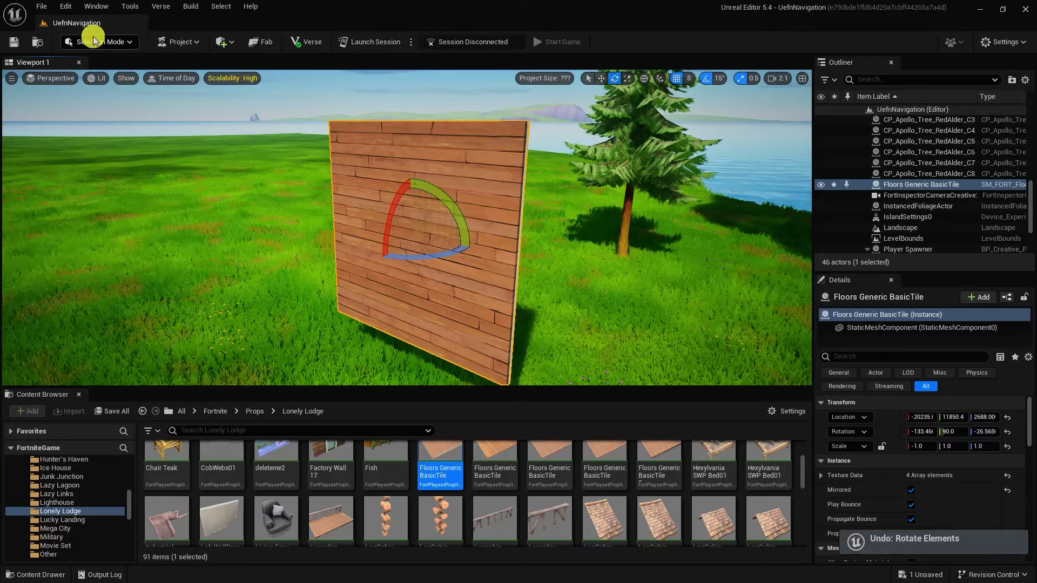
right_click_drag(261, 211, 262, 212)
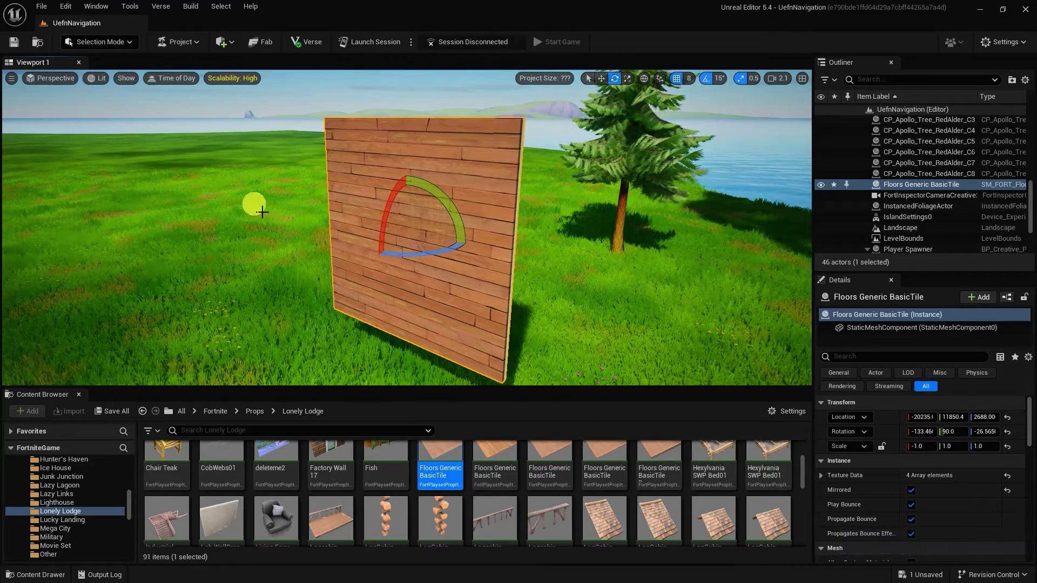
key("ctrl+z")
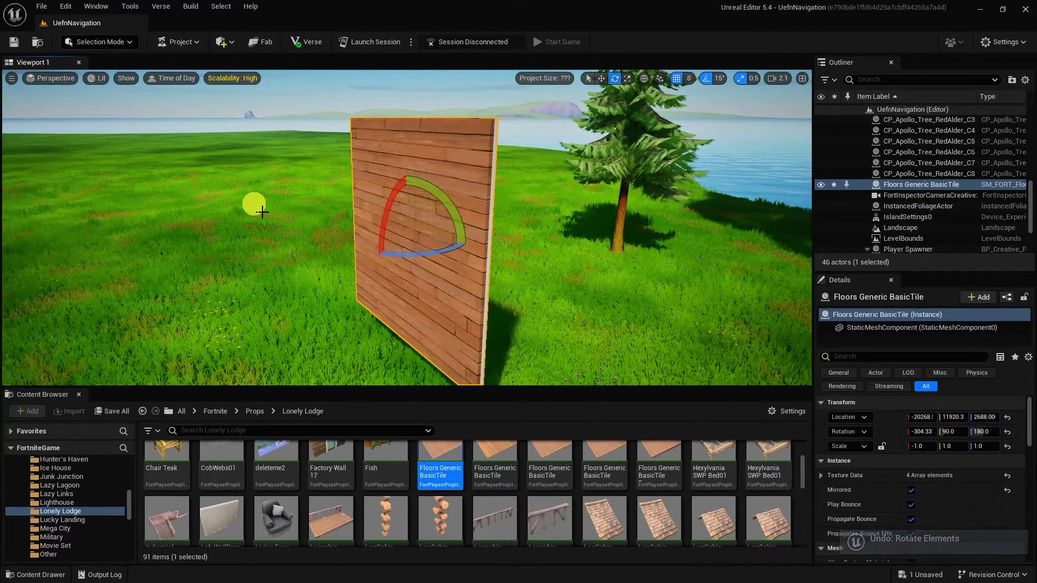
key("ctrl+z")
key("ctrl+z")
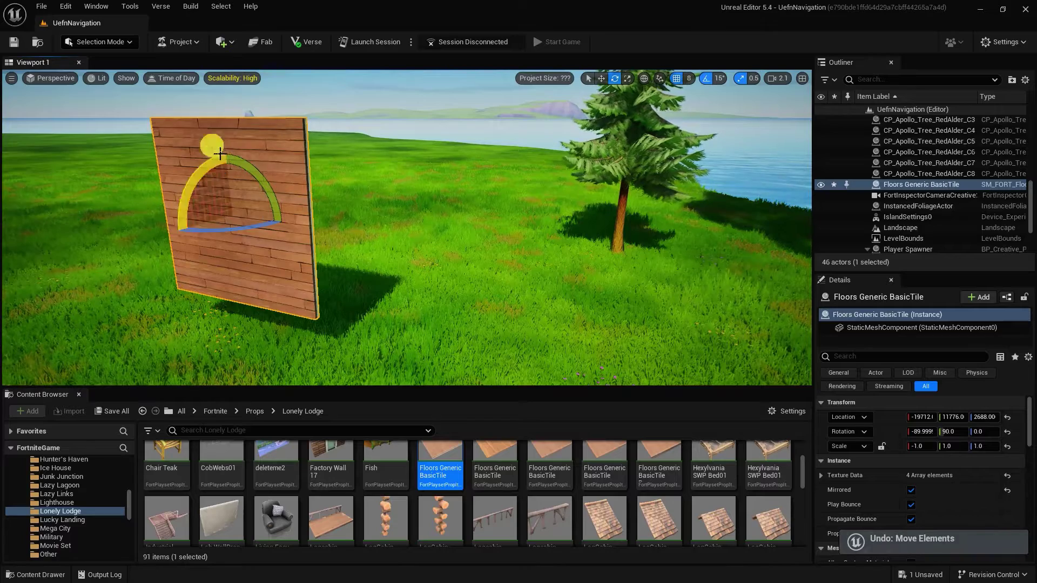
Step: Redo the undone moves and rotations of the floor tile
left_click(65, 6)
mouse_move(85, 4)
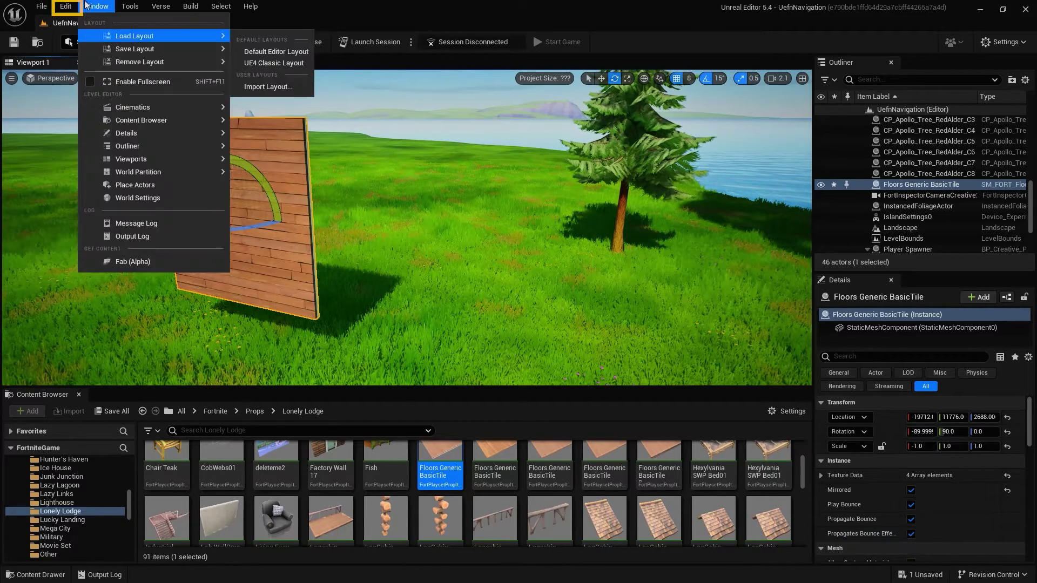
left_click(89, 50)
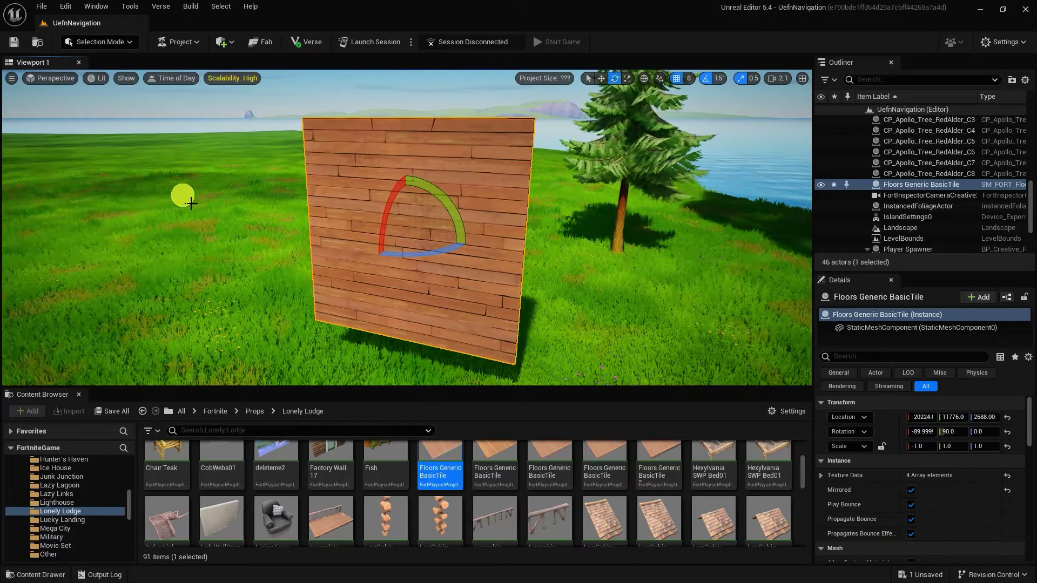
key("ctrl+y")
key("ctrl+y")
key("ctrl+y")
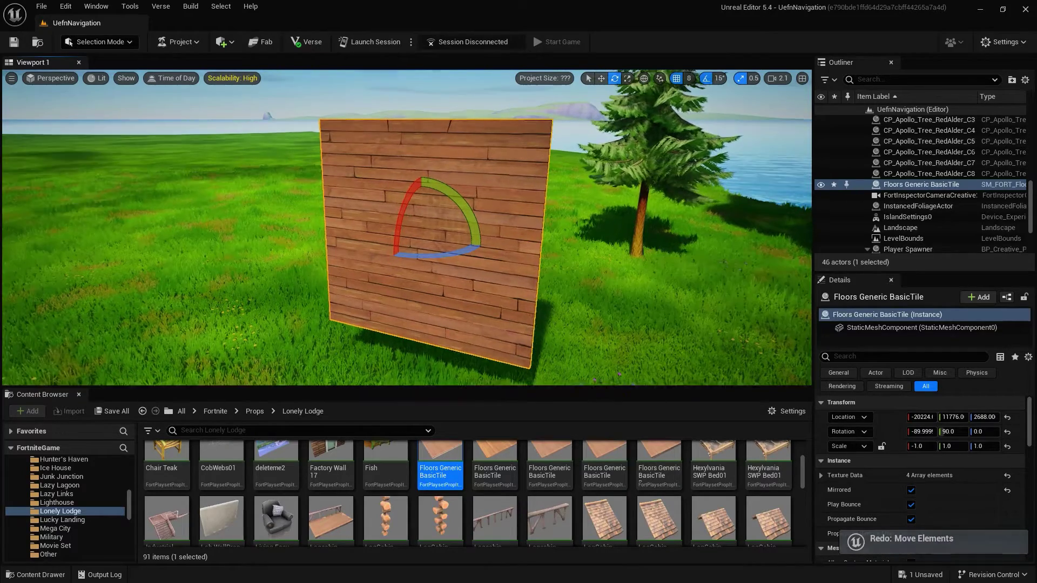
key("ctrl+y")
key("ctrl+y")
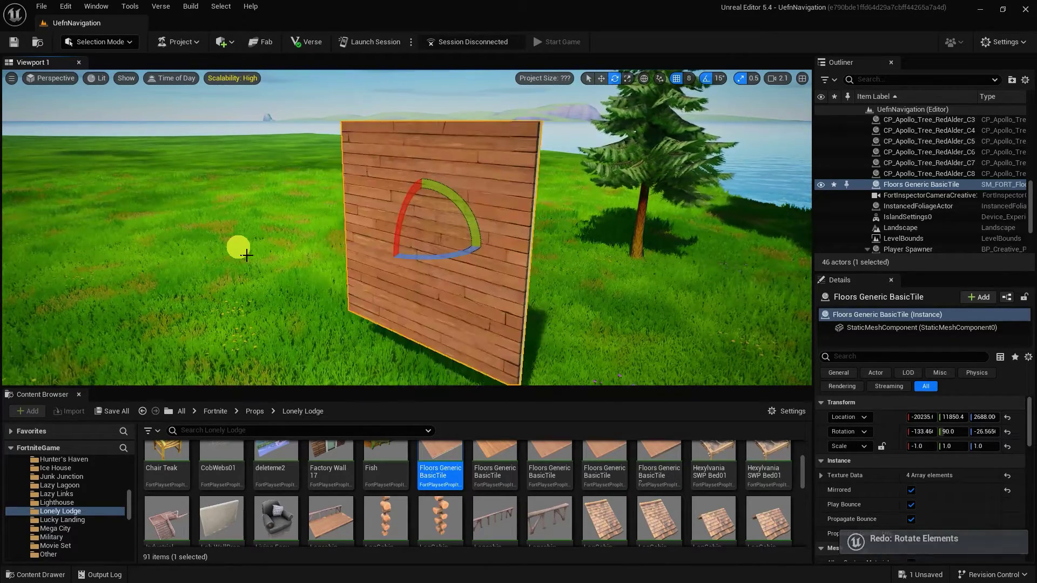
Step: Open the undo history and jump back to the first Move Elements transaction after Create Actors
left_click(71, 6)
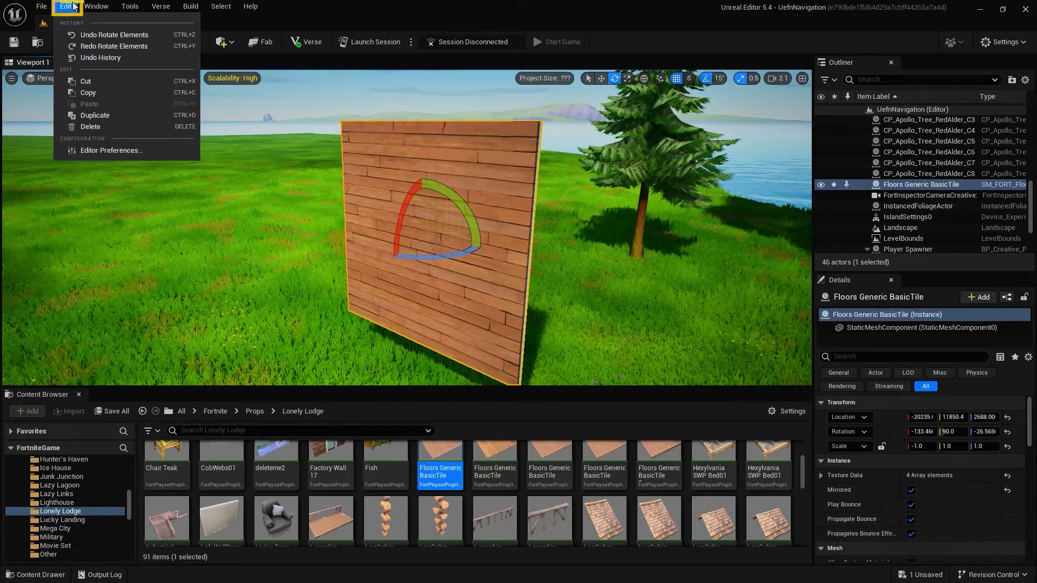
left_click(86, 58)
scroll(349, 351, "up", 2)
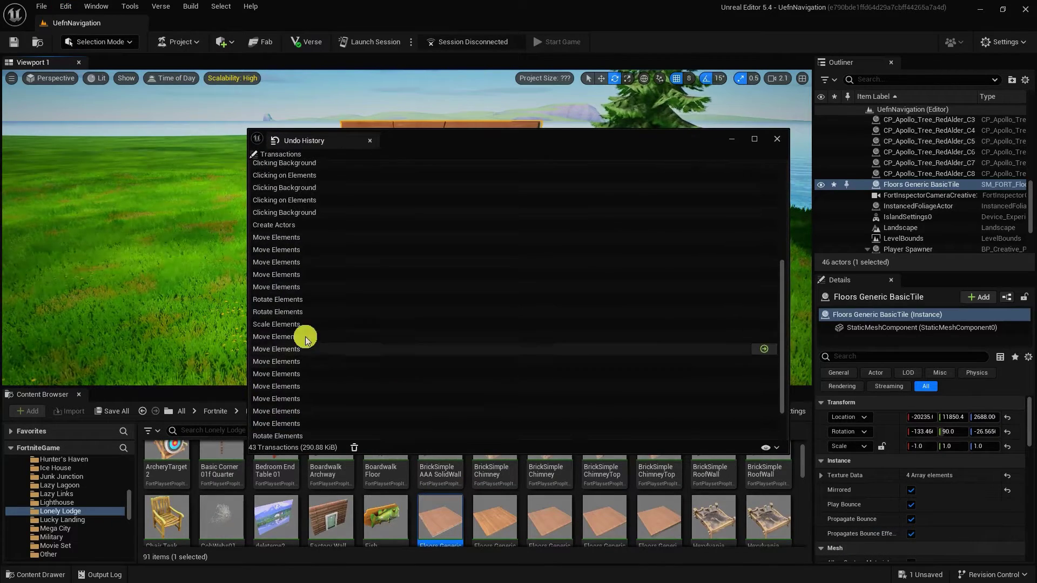
left_click(274, 236)
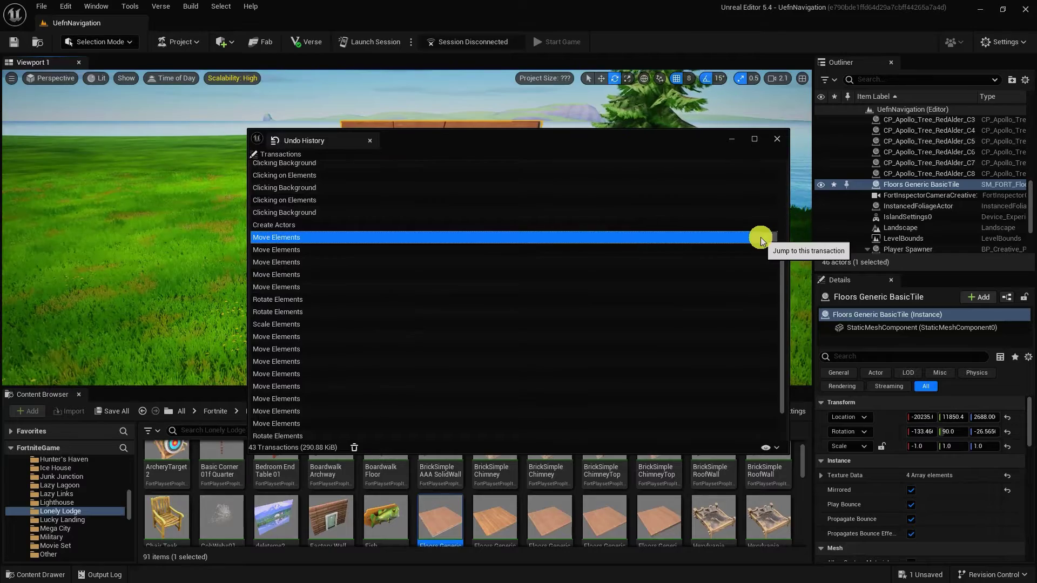
left_click(760, 238)
Step: Jump forward to a later Move Elements transaction in the undo history, return to the first one after Create Actors, and close the history
left_click_drag(539, 142, 878, 172)
left_click(894, 347)
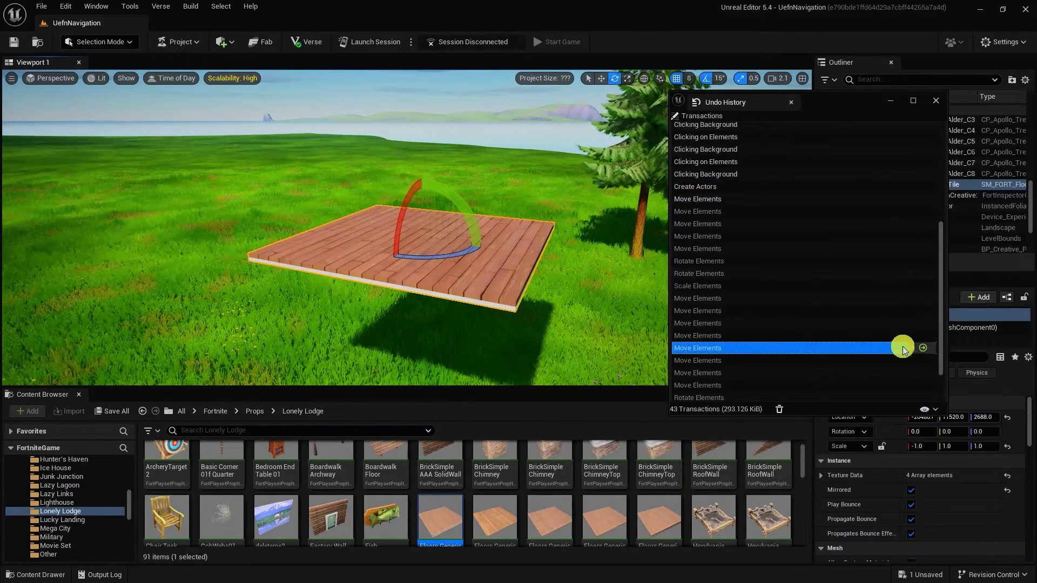
left_click(921, 348)
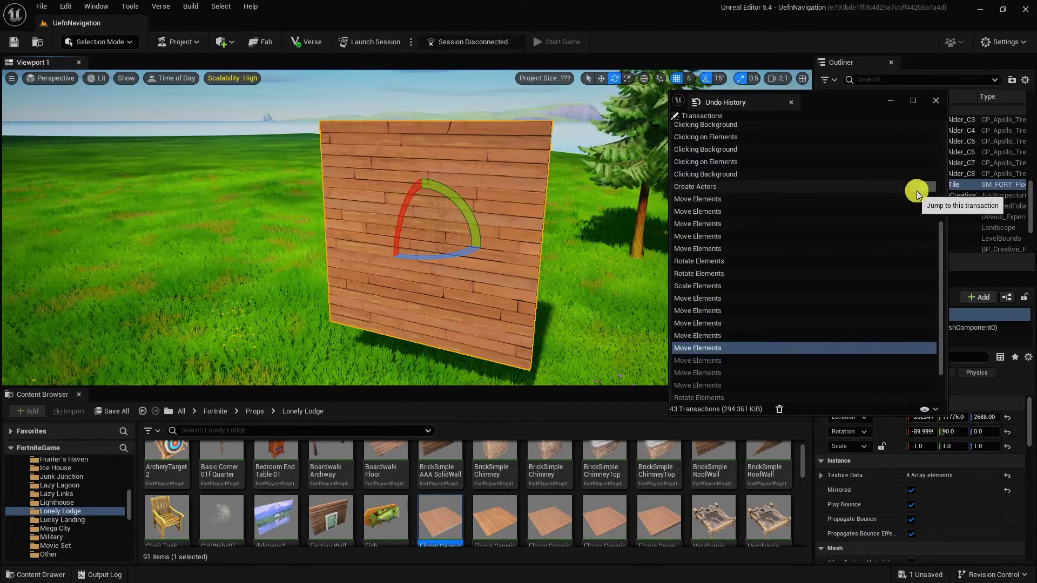
left_click(916, 189)
left_click(921, 199)
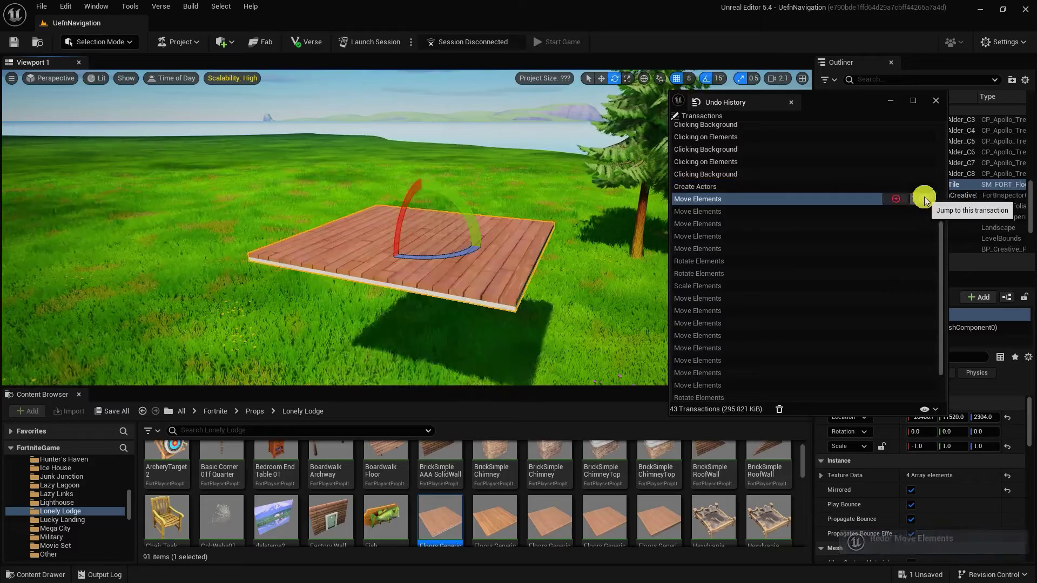
left_click(936, 100)
Step: Place a Chair Teak on the restored floor tile, and select the tile for moving
key("w")
key("f")
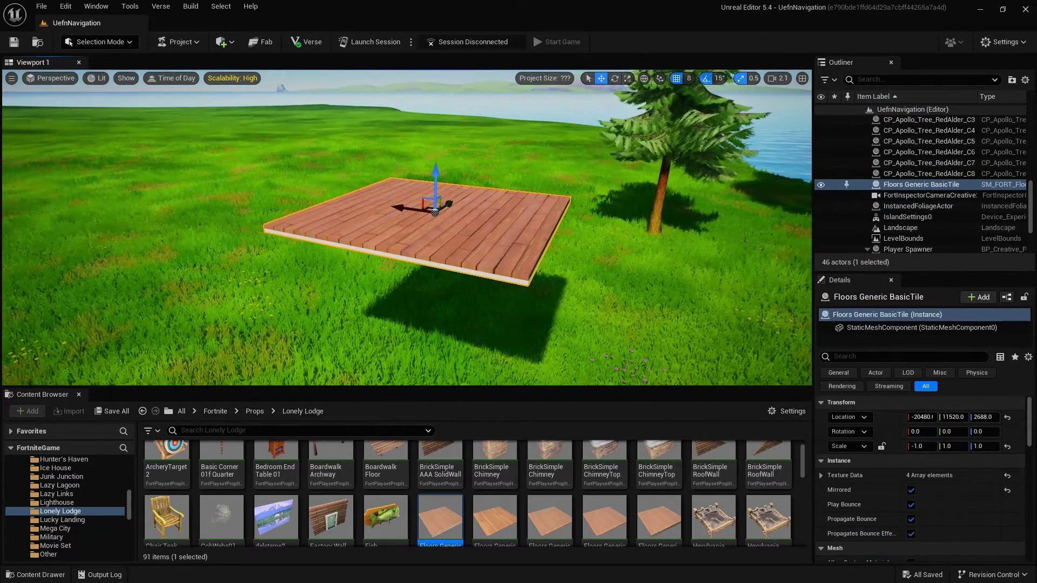
right_click_drag(671, 196, 671, 196)
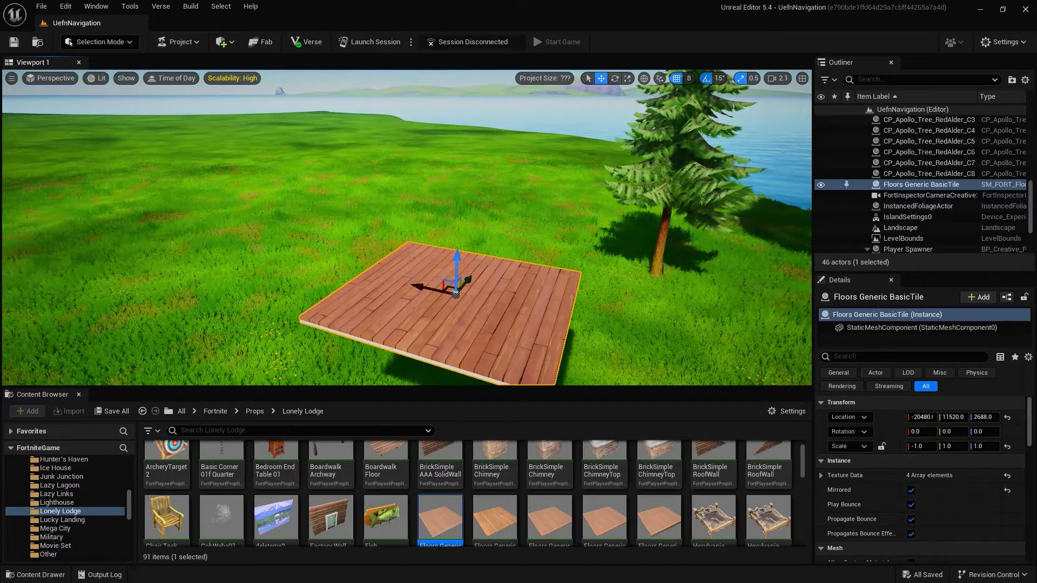
left_click_drag(167, 517, 495, 304)
left_click(481, 312)
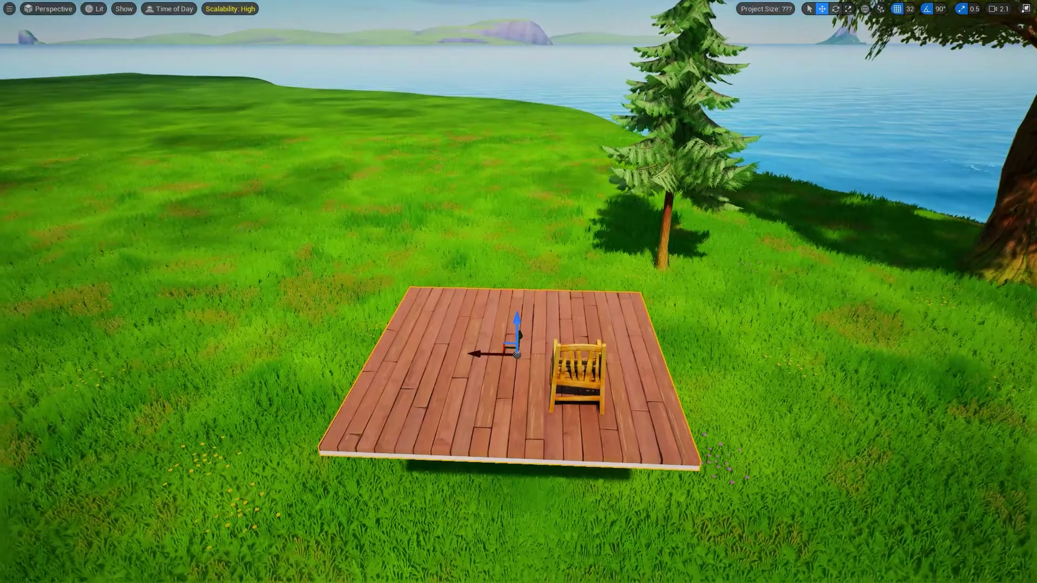
Step: Duplicate the floor tile twice along the X axis to form a flush row of three tiles
right_click_drag(498, 405, 498, 405)
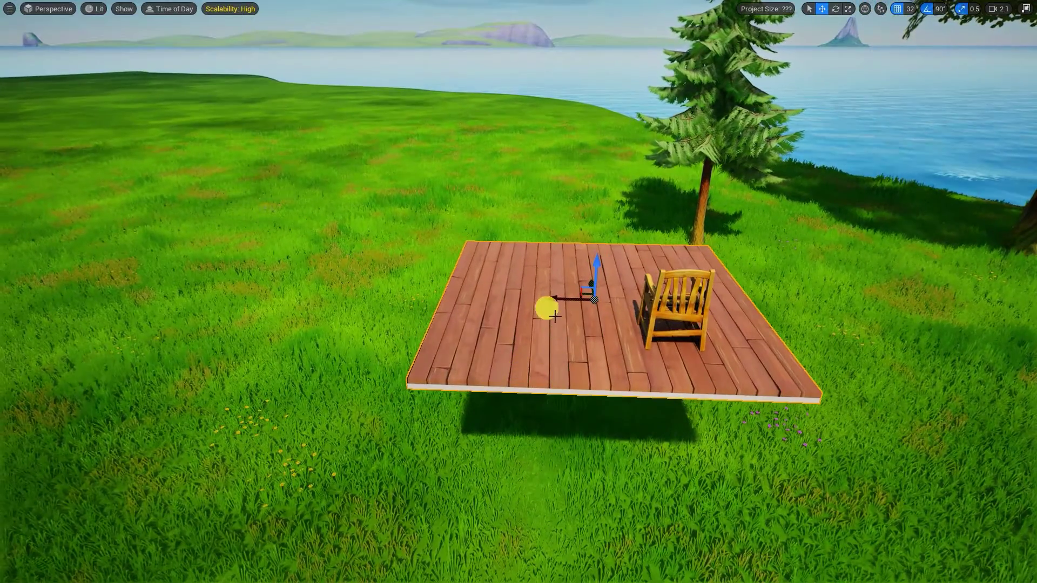
left_click_drag(555, 316, 260, 283, "alt")
right_click_drag(227, 284, 226, 283)
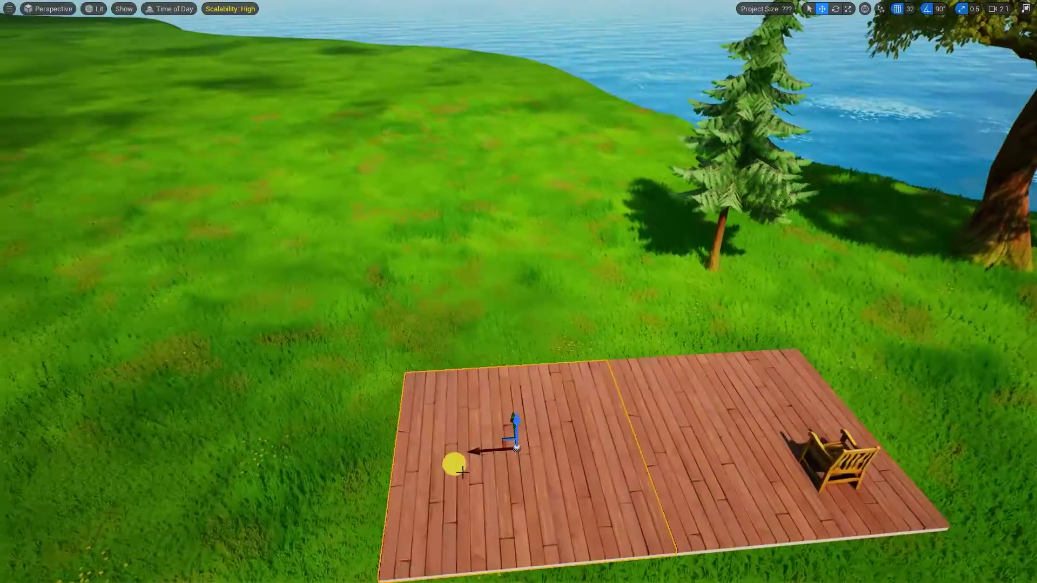
right_click_drag(463, 473, 462, 409)
left_click_drag(480, 324, 235, 331, "alt")
right_click_drag(528, 379, 480, 380)
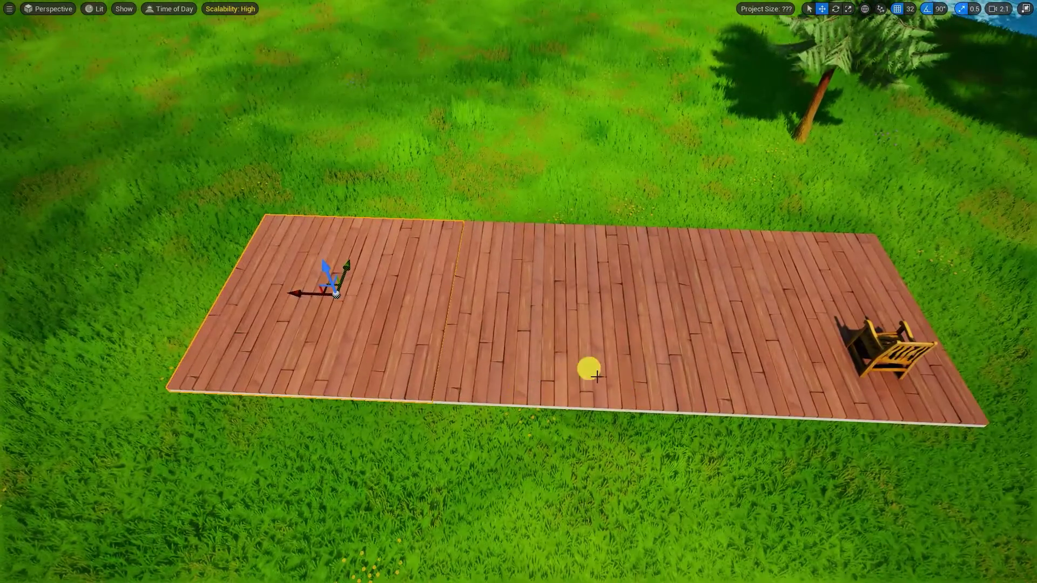
Step: Duplicate the floor tile under the chair and move the copy along the Y axis until it sits flush beside it
left_click(705, 348)
right_click_drag(705, 349, 767, 348)
key("ctrl+d")
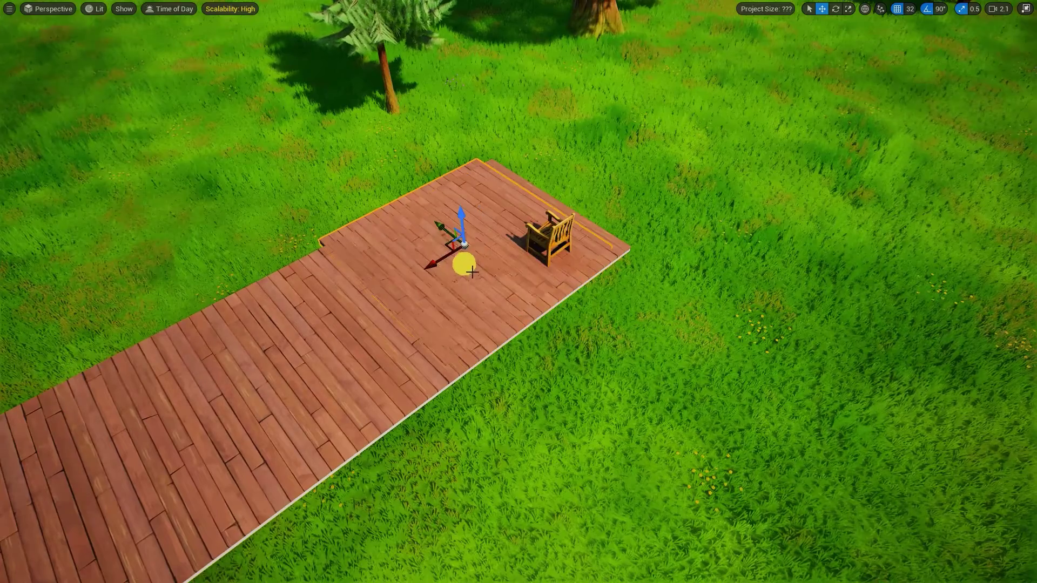
left_click_drag(445, 233, 577, 383)
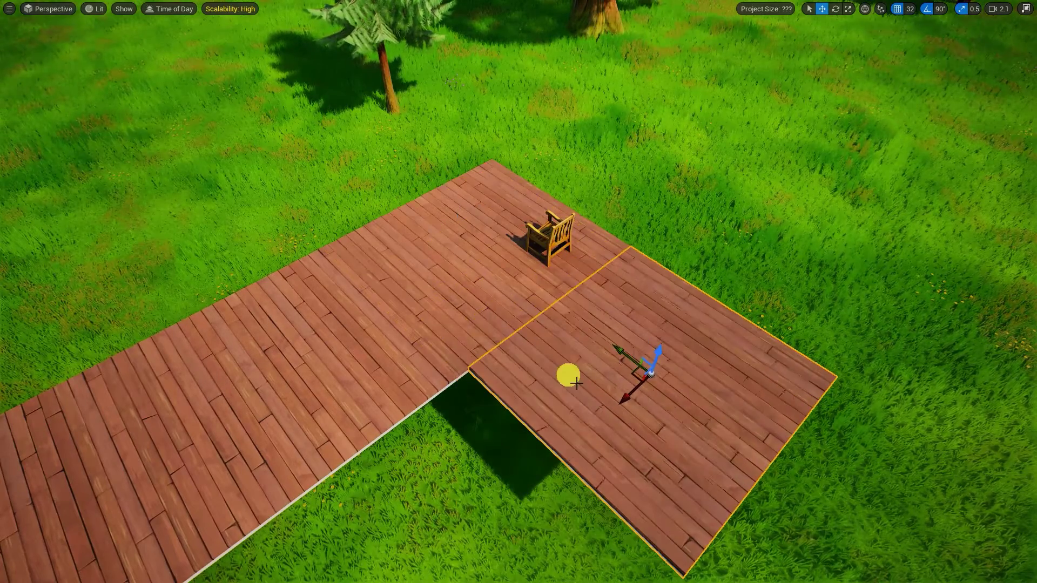
Step: Duplicate the new side tile twice along the X axis to complete a second row of three tiles
right_click_drag(688, 395, 629, 427)
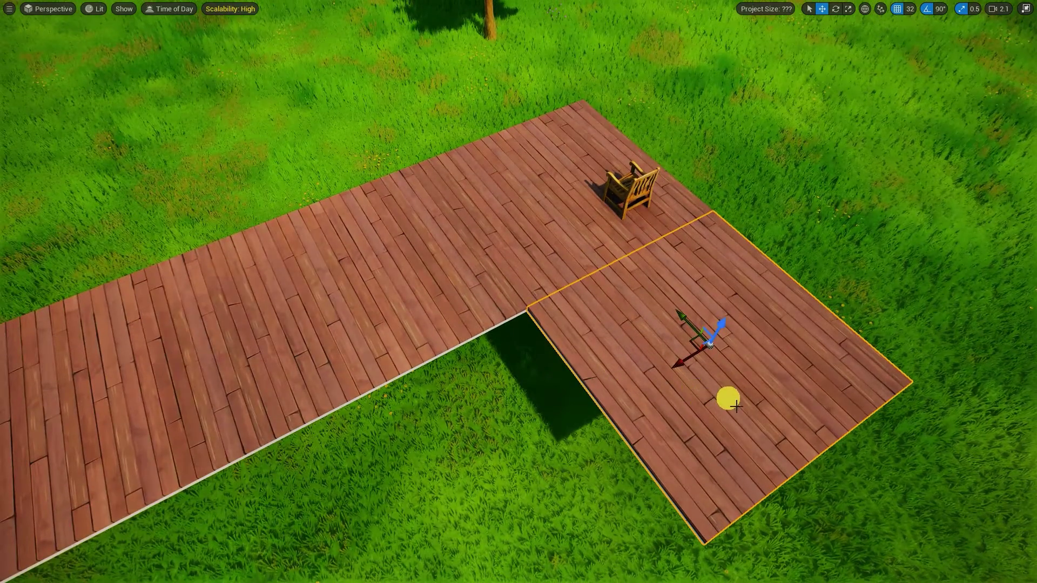
right_click_drag(736, 407, 741, 389)
left_click_drag(741, 389, 461, 464, "alt")
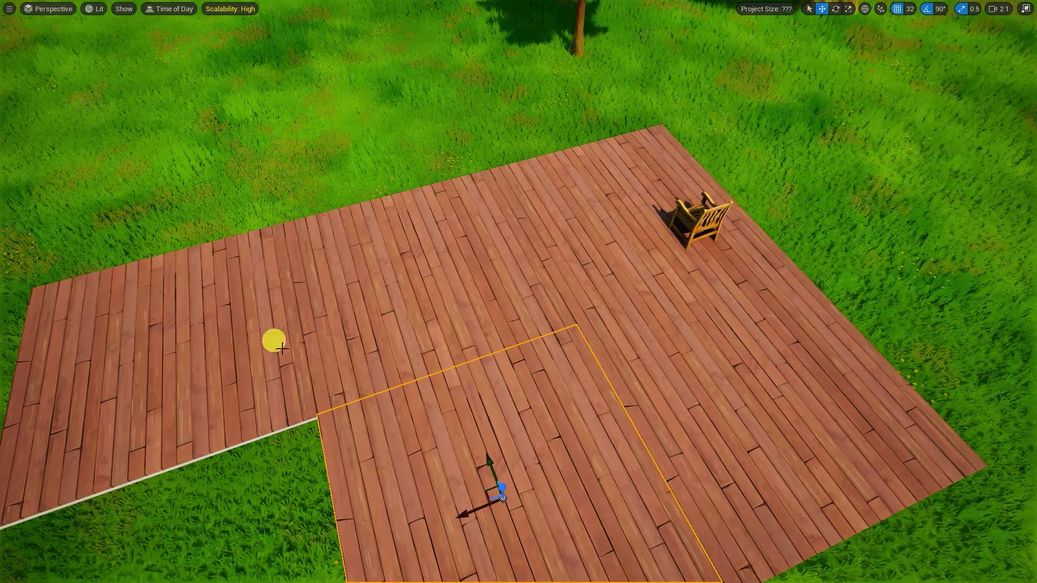
right_click_drag(281, 348, 429, 319)
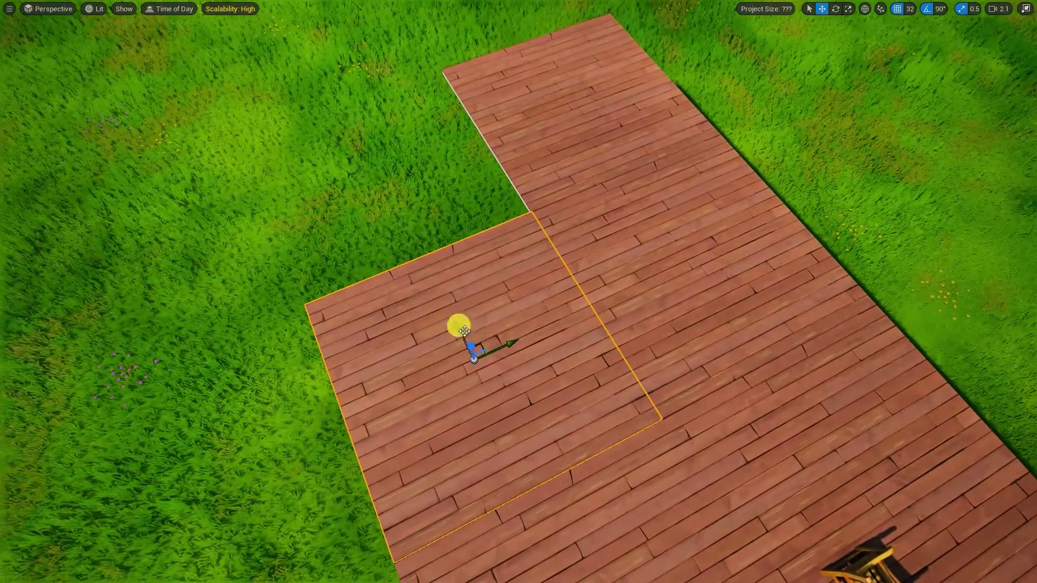
left_click_drag(465, 332, 396, 143, "alt")
right_click_drag(395, 144, 486, 108)
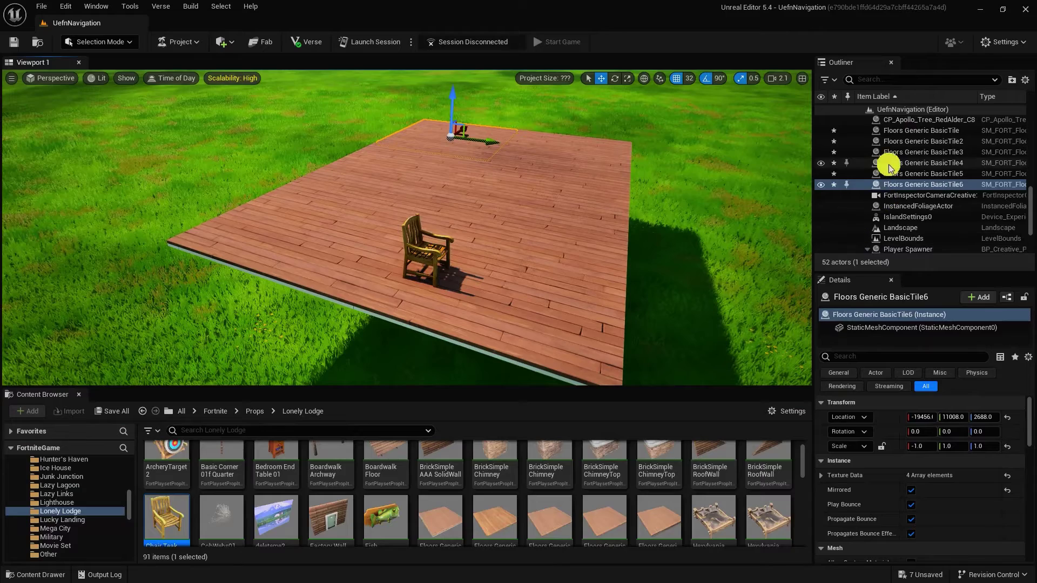
right_click_drag(493, 201, 582, 156)
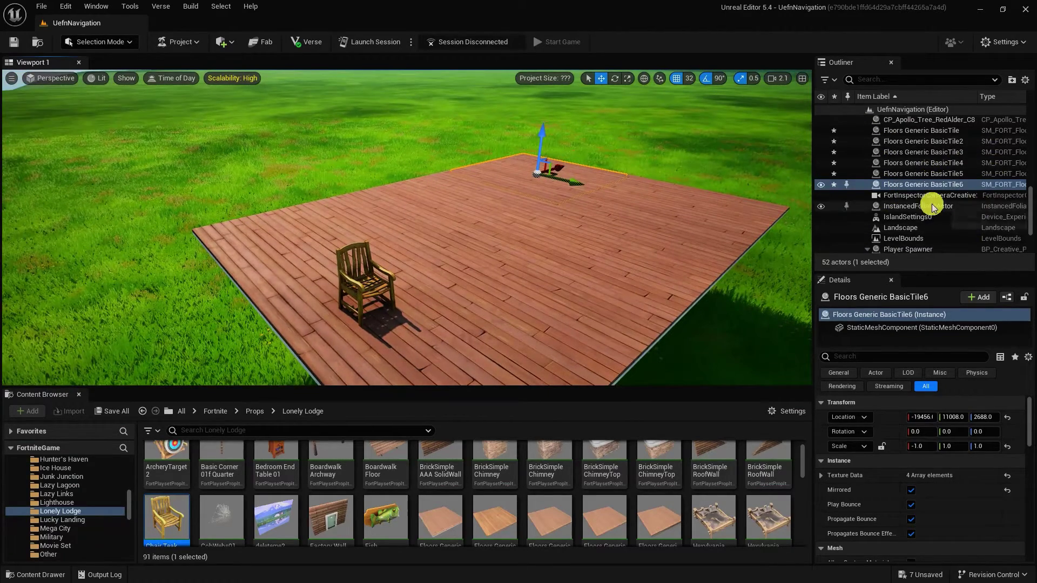
Step: Select the teak chair, Floors Generic BasicTile2 and BasicTile3 in turn, toggling each one's visibility off and on
scroll(931, 203, "up", 2)
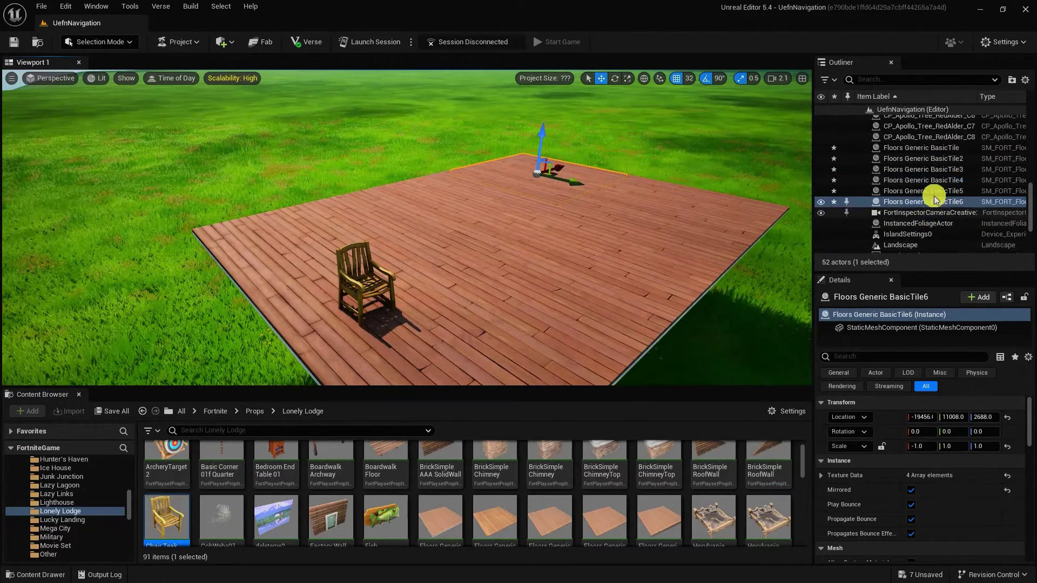
left_click(367, 290)
left_click(819, 202)
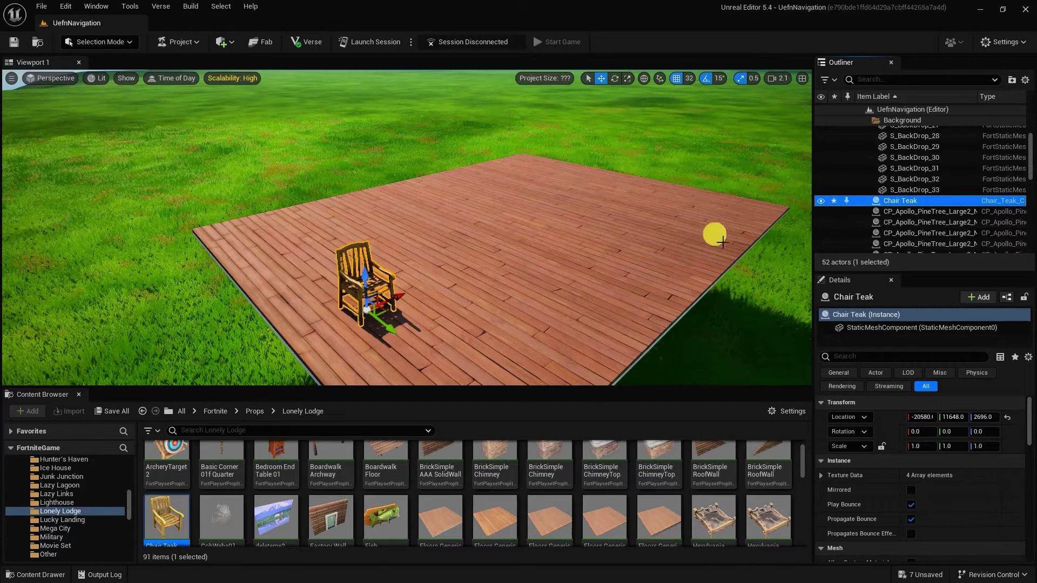
left_click(677, 268)
left_click(832, 186)
left_click(831, 185)
left_click(723, 206)
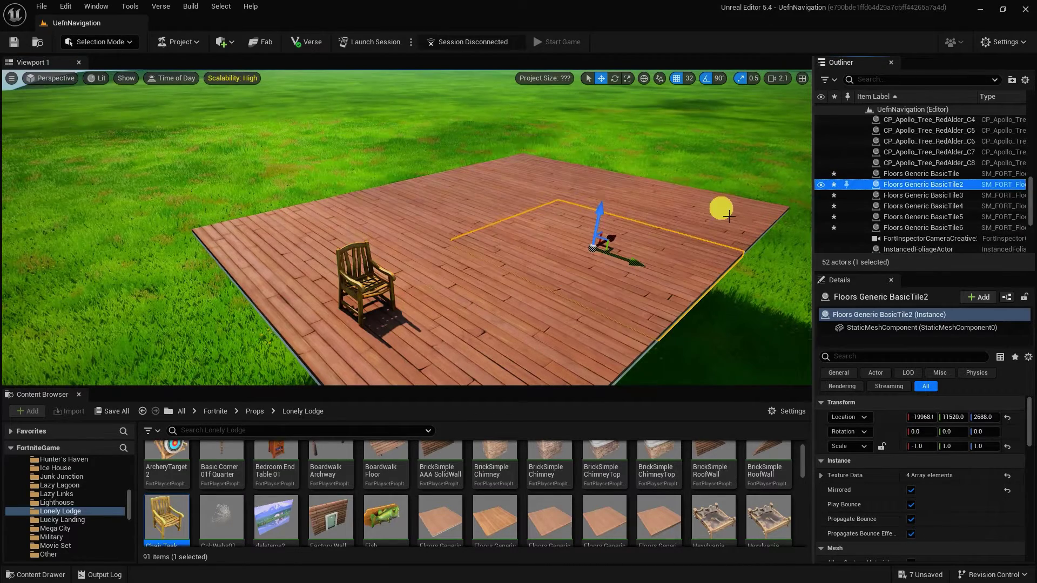
left_click(820, 195)
left_click(820, 195)
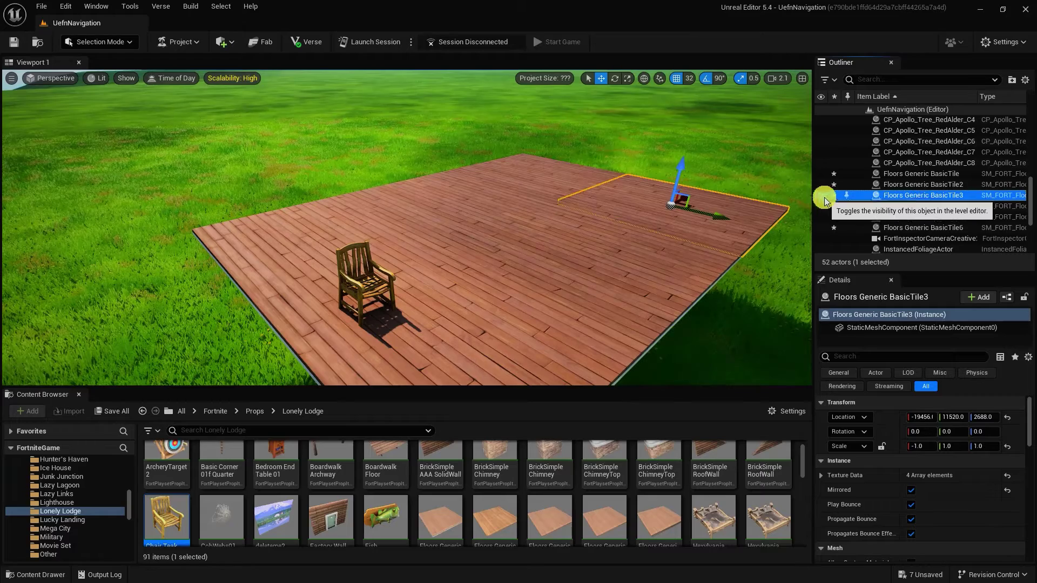
Step: Select the six Floors Generic BasicTile actors and move them into a new Outliner folder
scroll(864, 198, "down", 1)
left_click(898, 157)
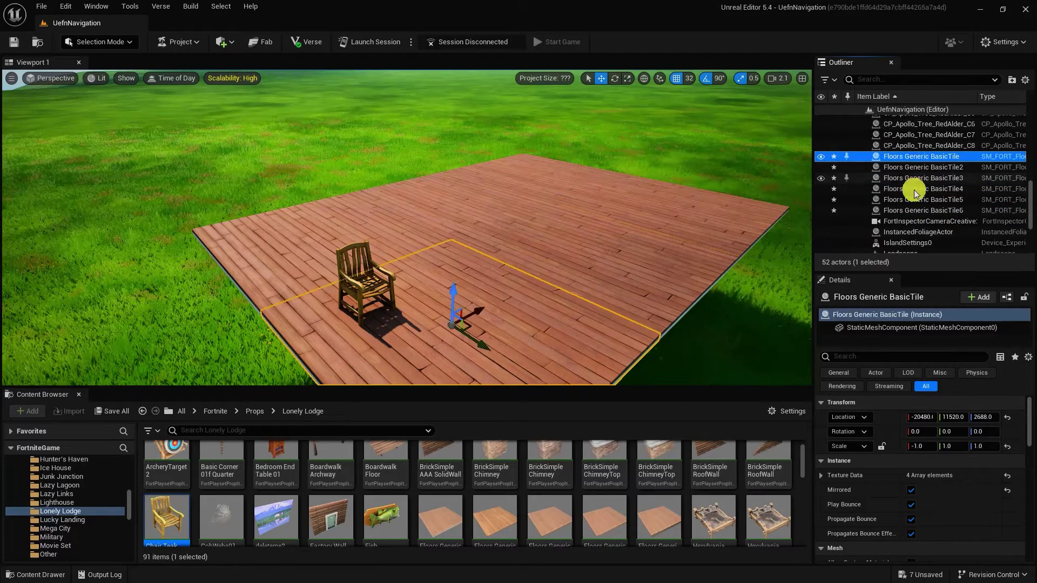
left_click(913, 210, "shift")
right_click(918, 155)
mouse_move(953, 459)
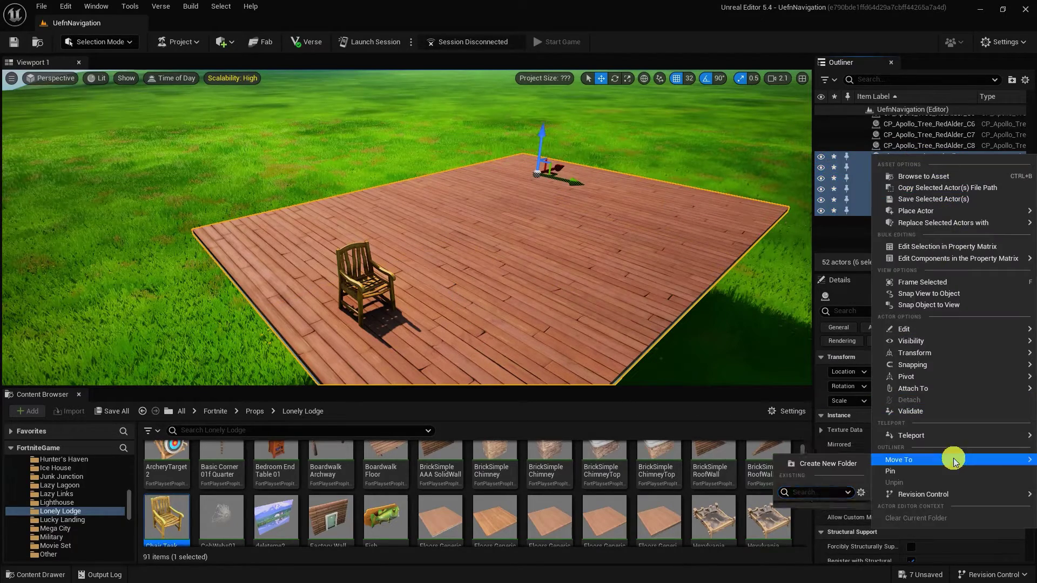
left_click(858, 465)
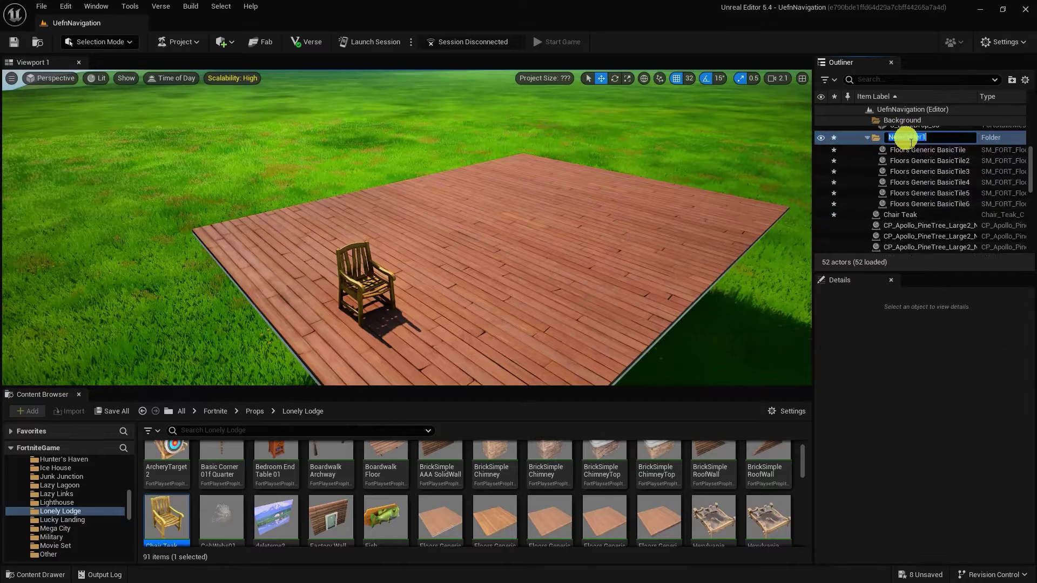
Step: Name the new floor tile folder LonLodgeFloor and collapse it in the Outliner
type("LonLodgeFloor")
key("Return")
left_click(867, 137)
Step: Put the teak chair into a new Outliner folder named Props and collapse the folder
left_click(377, 297)
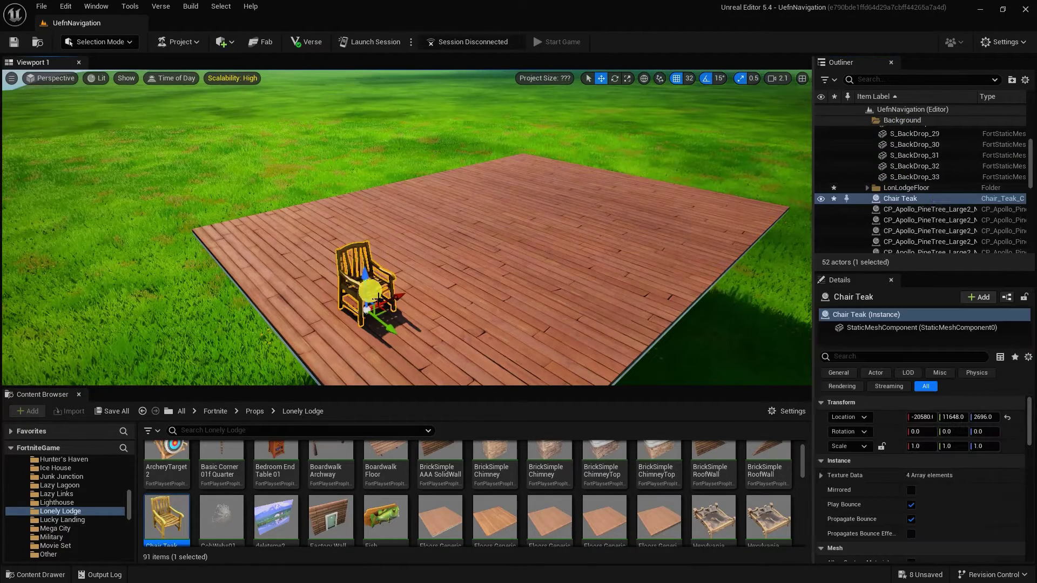
right_click(901, 199)
mouse_move(954, 447)
left_click(859, 449)
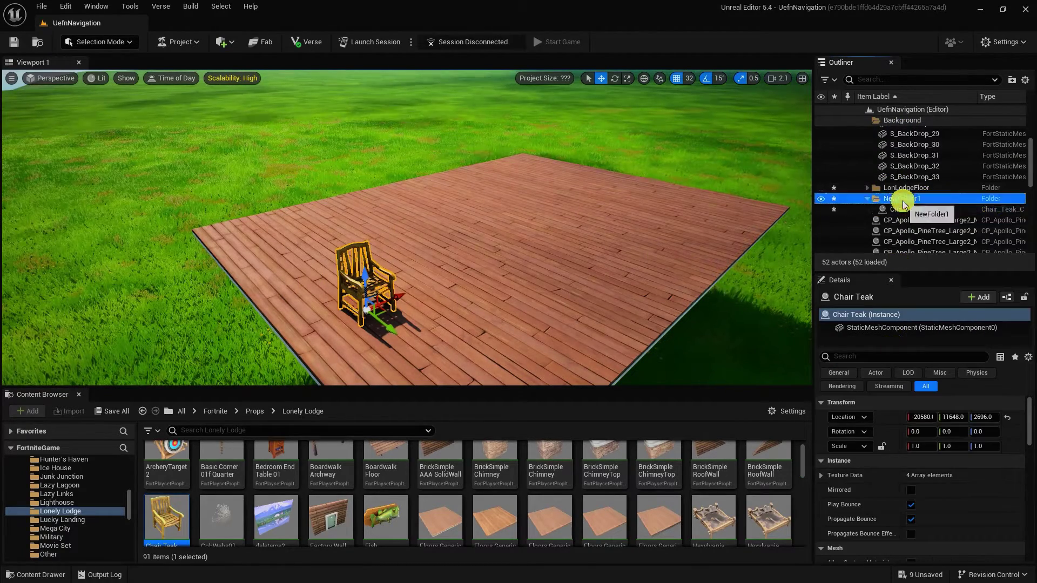
type("Props")
key("Return")
left_click(867, 199)
Step: Place a LogCabin wall Door Window prop along the front edge of the floor with its Z rotation set to 180
scroll(696, 486, "down", 5)
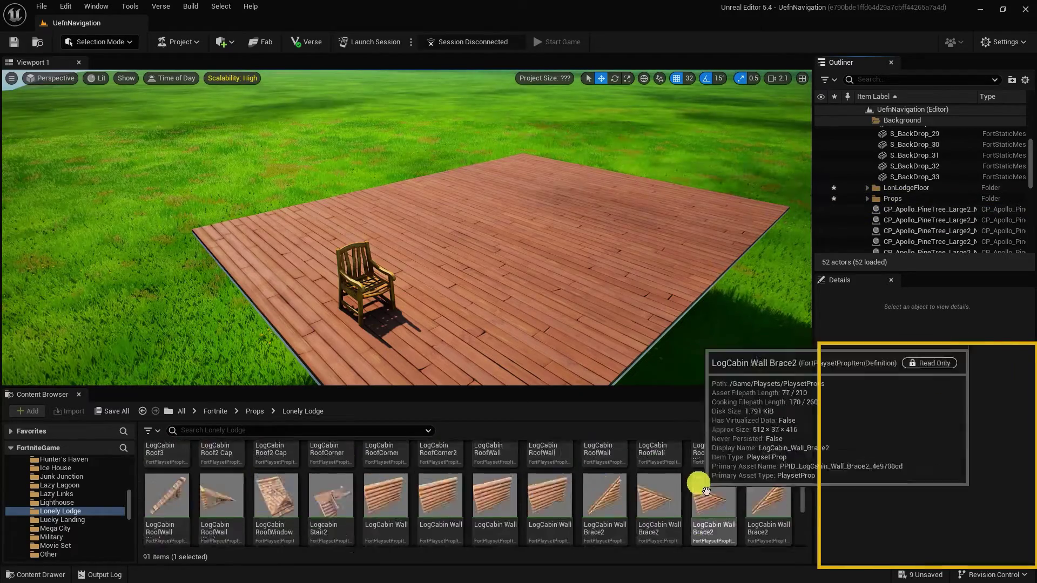
scroll(706, 491, "down", 2)
left_click_drag(276, 490, 782, 309)
key("e")
key("w")
left_click(983, 432)
type("180")
key("Return")
right_click_drag(594, 243, 475, 232)
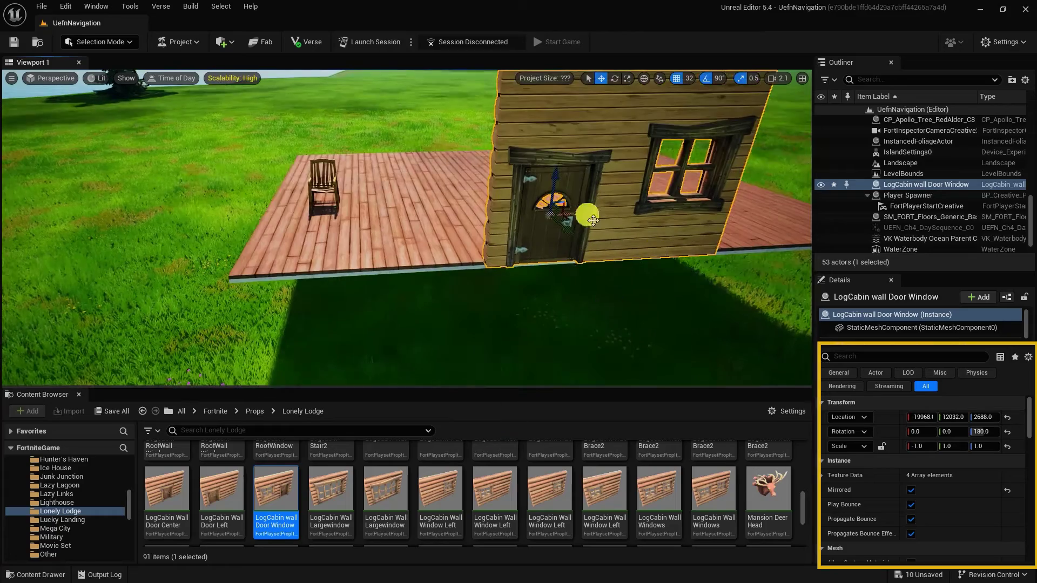
Step: Duplicate the door wall to its left and replace the copy with LogCabin Wall Window Left
left_click_drag(569, 216, 319, 221, "alt")
left_click(440, 491)
right_click(436, 240)
mouse_move(510, 307)
left_click(621, 317)
right_click_drag(576, 306, 595, 254)
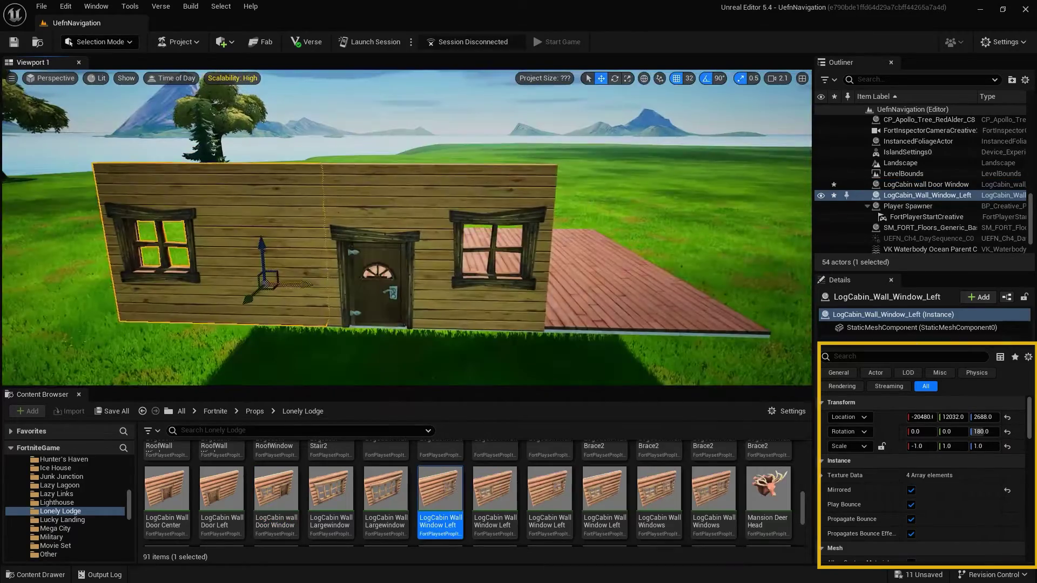
Step: Copy the window wall to the other end of the front edge and replace the middle door-and-window wall with LogCabin Wall Door Left
left_click_drag(304, 284, 646, 292, "alt")
right_click_drag(493, 283, 453, 281)
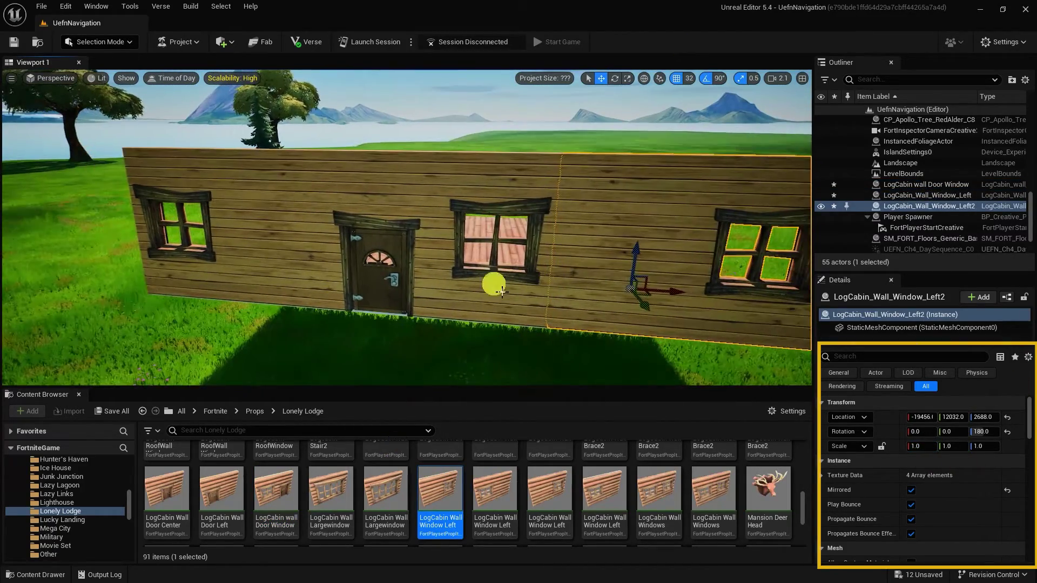
left_click(493, 283)
left_click(223, 491)
right_click(399, 213)
mouse_move(532, 286)
left_click(631, 330)
Step: Copy a window wall to the short side of the floor, rotated 90 degrees, and replace it with a solid LogCabin Wall
right_click_drag(631, 330, 182, 204)
left_click(182, 204, "ctrl")
left_click(307, 157, "ctrl")
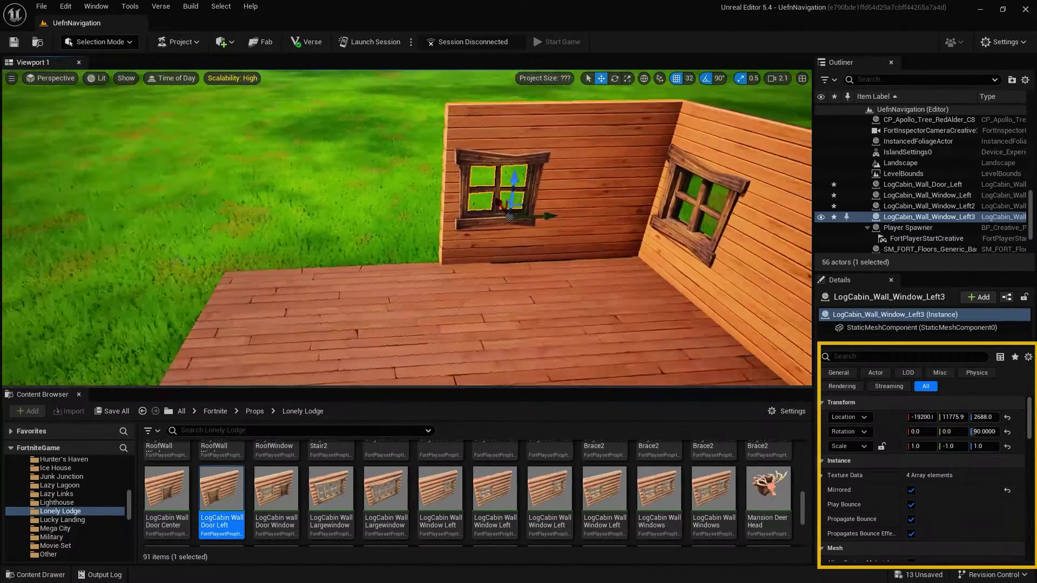
scroll(711, 463, "up", 2)
right_click_drag(595, 259, 756, 254)
left_click(387, 489)
right_click(650, 217)
mouse_move(723, 281)
left_click(870, 319)
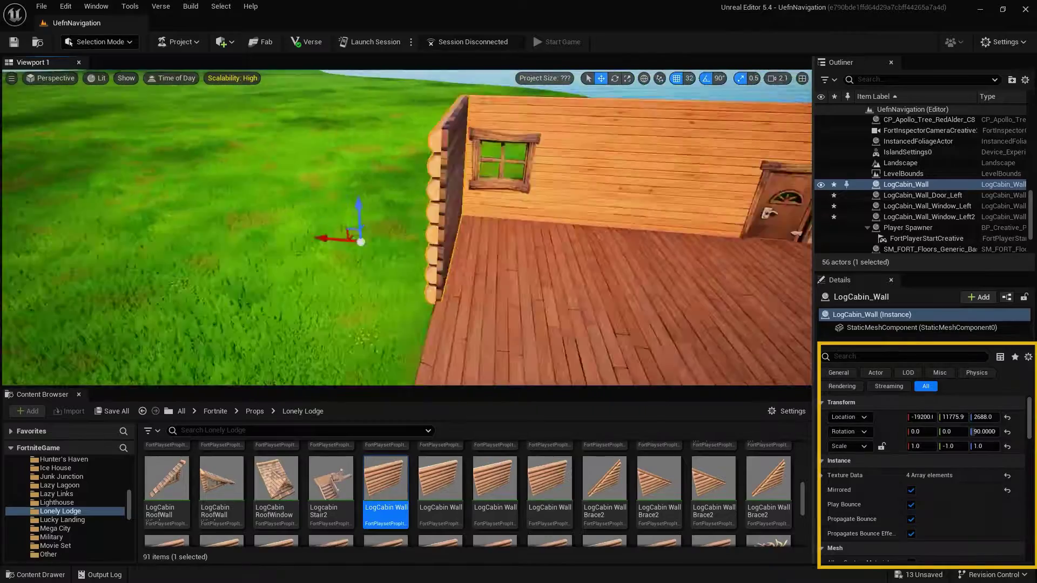
right_click(483, 142)
mouse_move(556, 206)
left_click(648, 255)
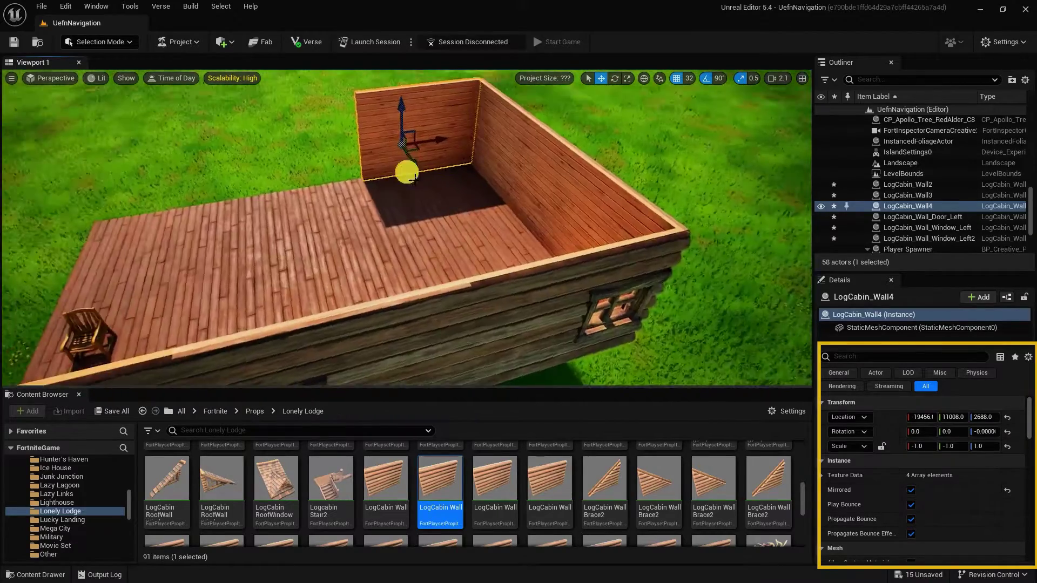
Step: Duplicate front door and window walls to complete the back wall, and copy the solid back wall piece for the open short side
left_click(404, 321)
left_click(238, 329, "ctrl")
right_click_drag(405, 321, 371, 310)
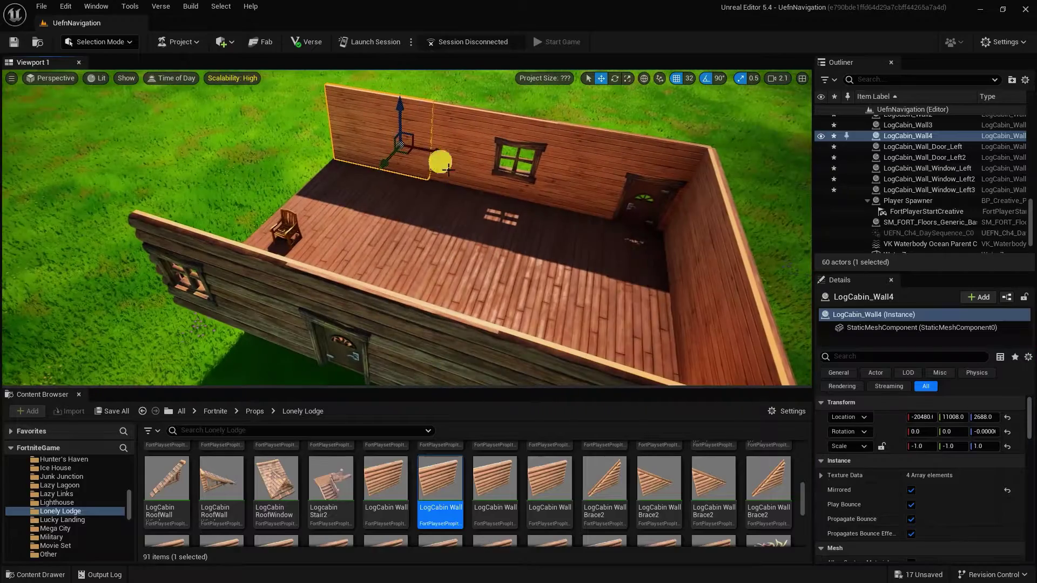
left_click_drag(384, 163, 360, 190, "alt")
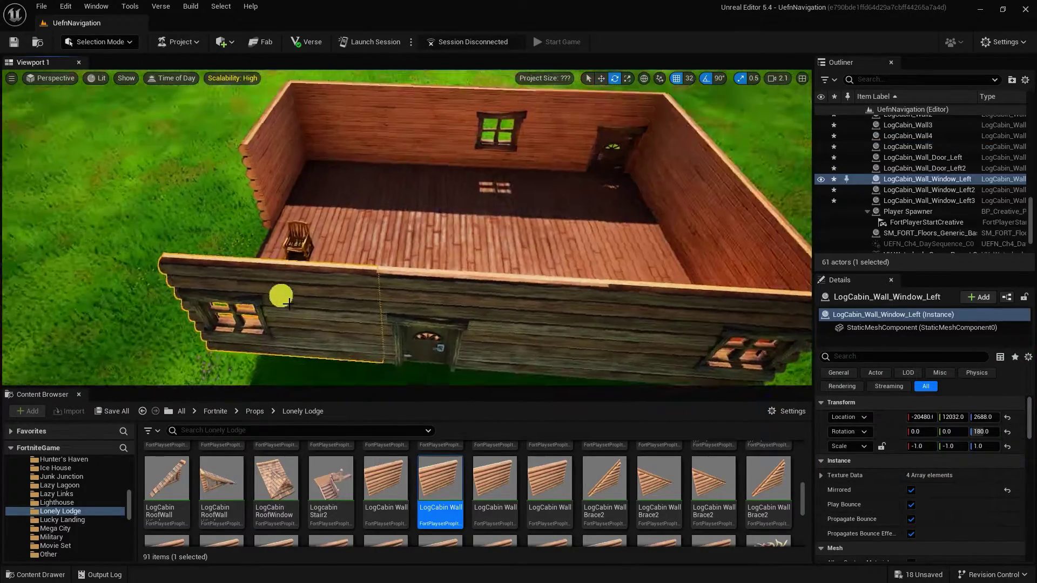
Step: Duplicate the front-left window wall and rotate the copy into the remaining gap on the open short side
right_click_drag(290, 303, 303, 356)
key("w")
left_click_drag(305, 356, 352, 281, "alt")
key("e")
left_click_drag(357, 243, 387, 185)
key("w")
left_click_drag(403, 238, 341, 211)
right_click_drag(340, 211, 281, 189)
Step: Set the new side window wall's X and Y scale to 1 and move it flush with the neighbouring walls
left_click(926, 446)
type("1")
key("Return")
left_click(960, 446)
type("1")
key("Return")
right_click_drag(486, 232, 427, 222)
mouse_move(351, 192)
left_mouse_down()
mouse_move(486, 193)
mouse_move(369, 199)
left_mouse_up()
Step: Move the teak chair along the Y axis toward the back corner of the cabin
left_click(547, 205)
right_click_drag(369, 198, 355, 336)
left_click(330, 324)
left_click_drag(270, 323, 550, 311)
right_click_drag(648, 294, 546, 275)
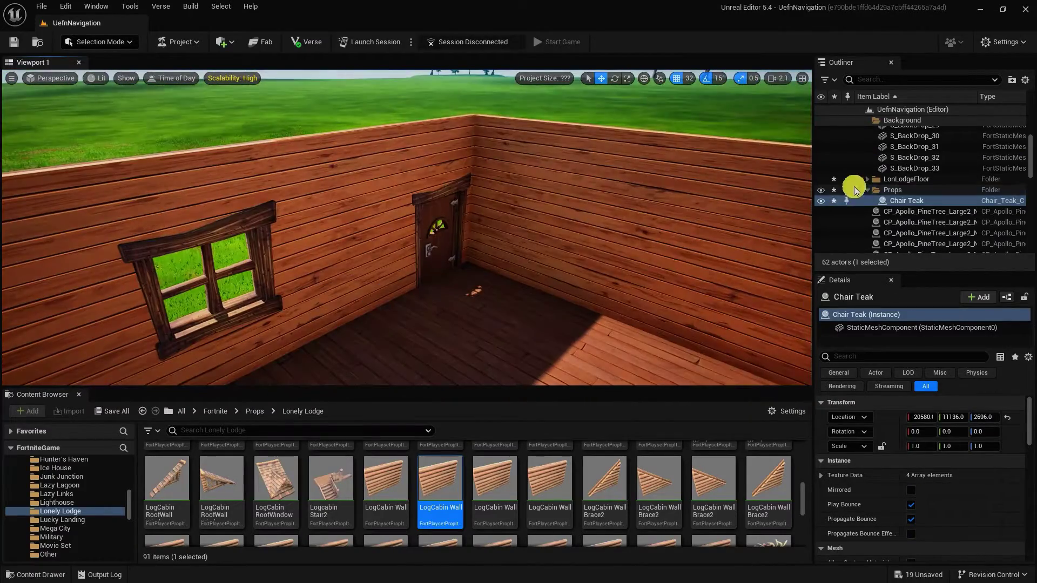
Step: Select all ten LogCabin wall actors, group them in a new Outliner folder named lonLodgeWalls, and collapse it
left_click(614, 280)
left_click(933, 173)
scroll(938, 201, "down", 3)
left_click(941, 188, "shift")
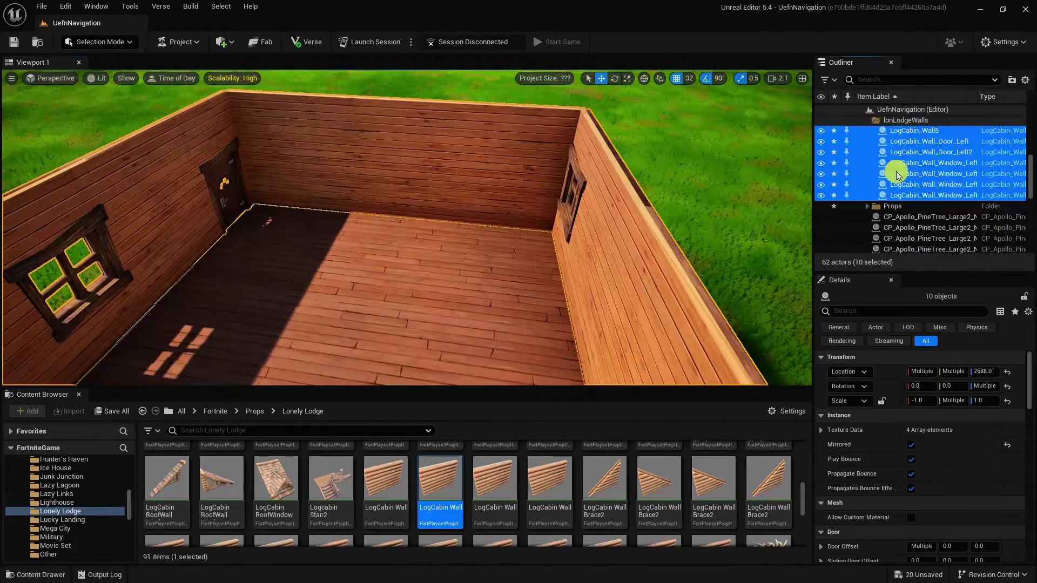
scroll(892, 165, "up", 4)
left_click(867, 174)
Step: Select the LonLodgeFloor, lonLodgeWalls and Props folders and move them into a new parent folder named Lodge
left_click(894, 186)
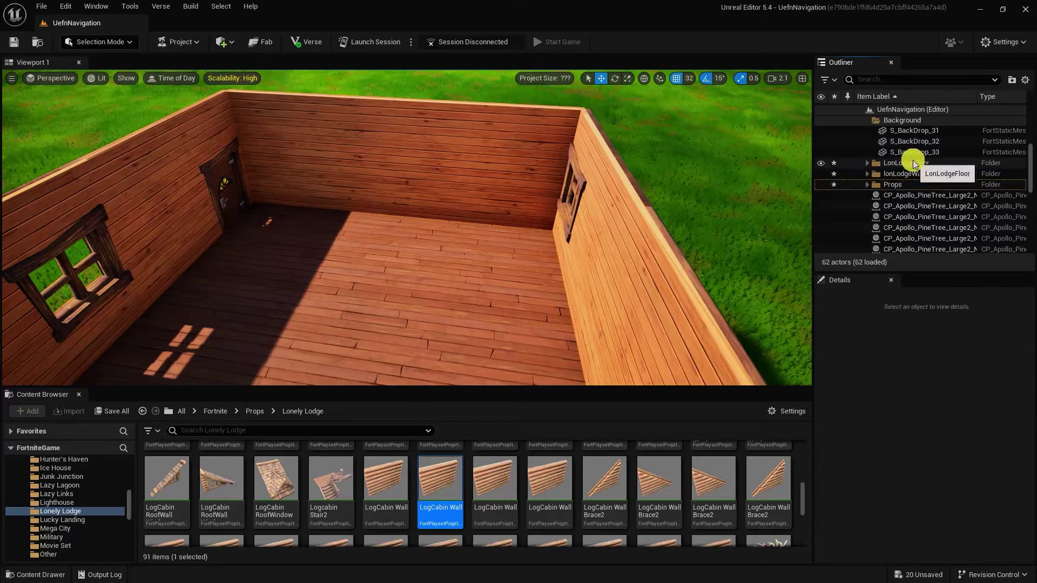
left_click(913, 163, "shift")
right_click(914, 165)
mouse_move(984, 222)
left_click(880, 226)
left_click(904, 164)
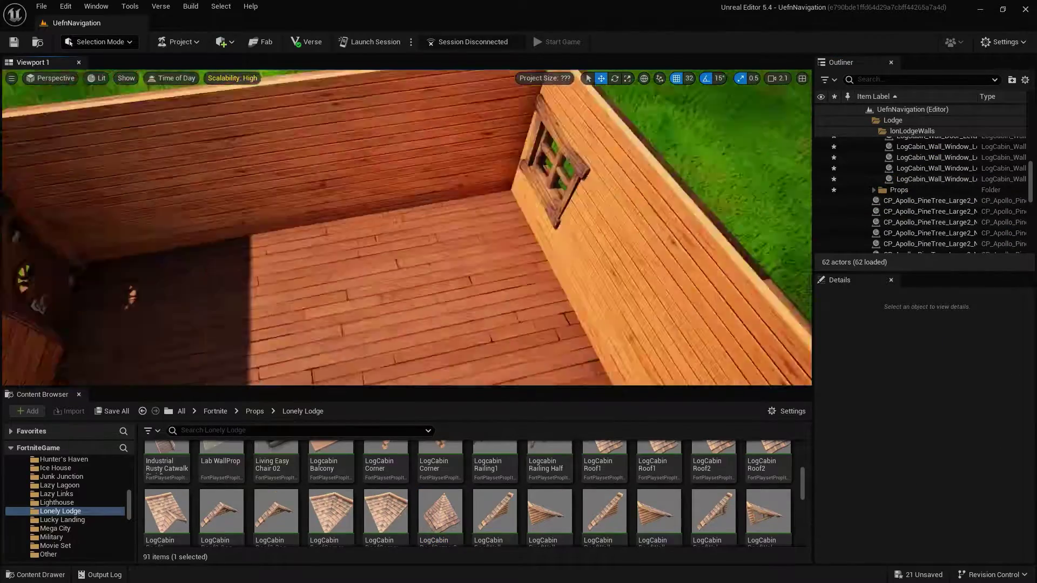
Step: Place a Living Easy Chair 02 in the cabin's front corner near the window and rotate it by -165 degrees
scroll(301, 479, "up", 3)
left_click_drag(275, 484, 676, 295)
key("e")
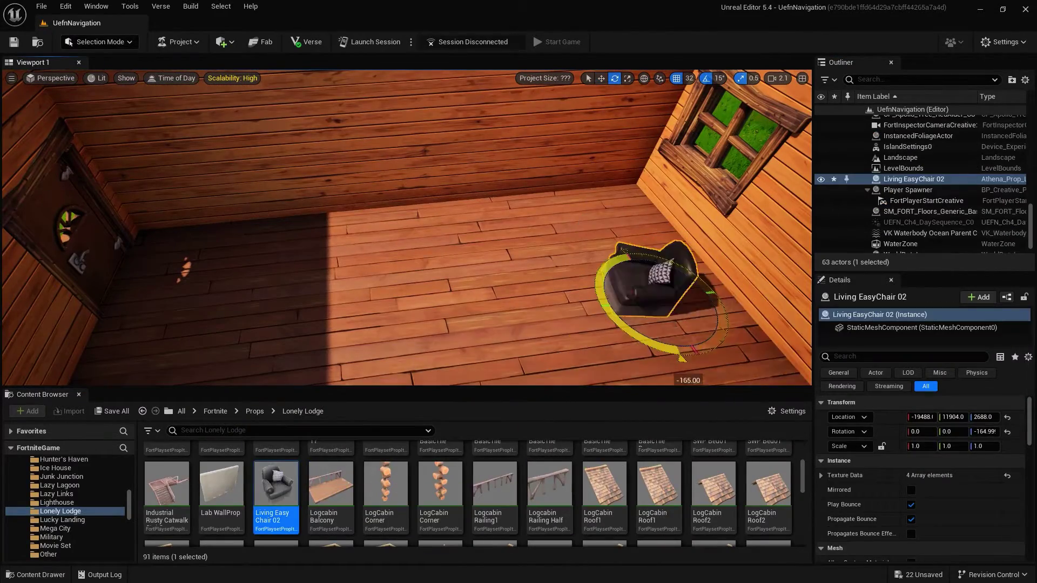
right_click_drag(471, 235, 351, 224)
Step: Add a LogCabin Corner prop and fit it to the outside back corner of the solid side wall, rotated to -90 degrees
left_click_drag(440, 484, 438, 223)
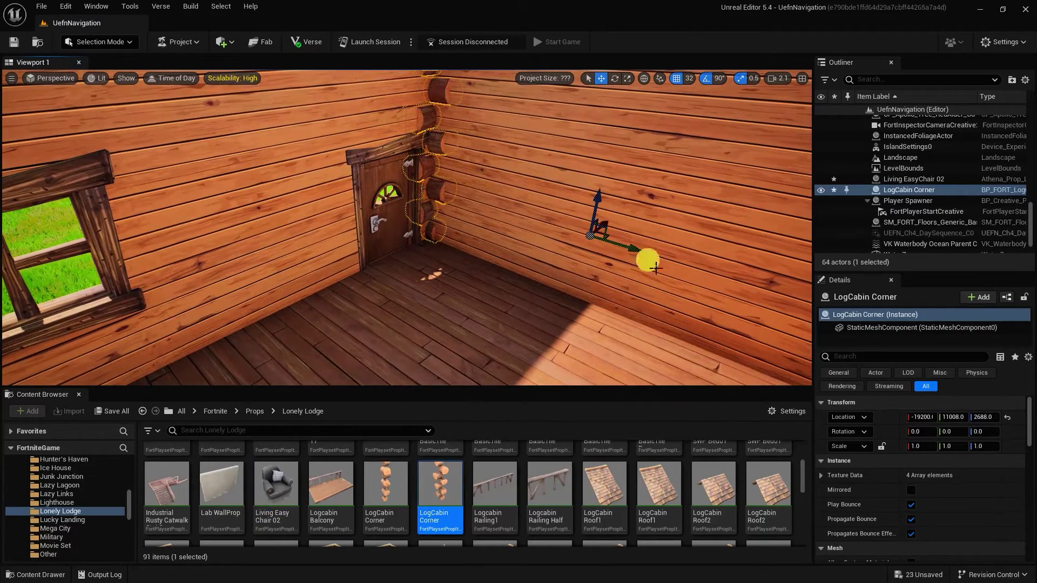
left_click(604, 338)
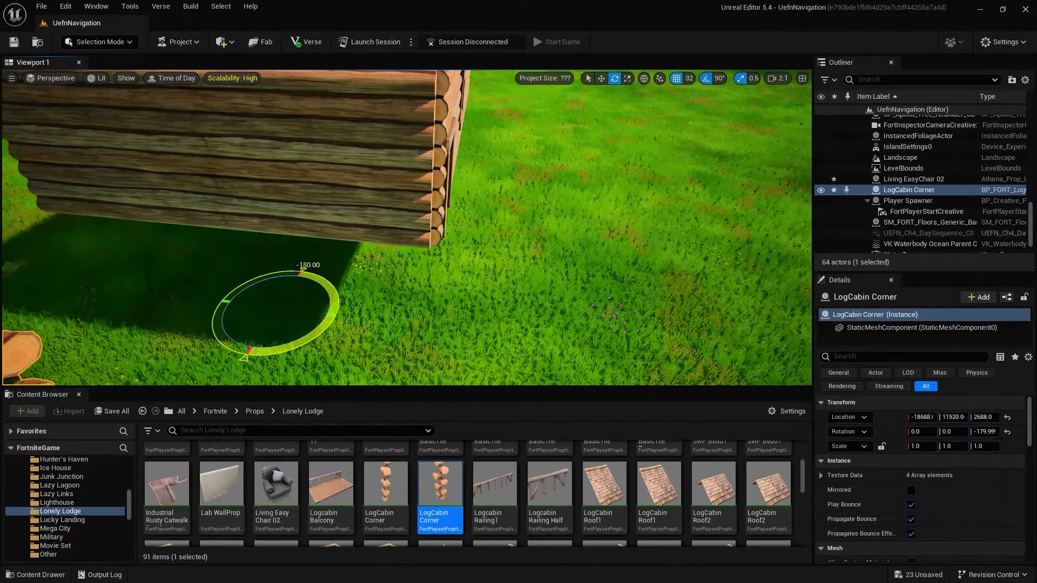
left_click_drag(246, 315, 521, 348)
mouse_move(459, 286)
right_mouse_down()
mouse_move(379, 281)
mouse_move(457, 286)
right_mouse_up()
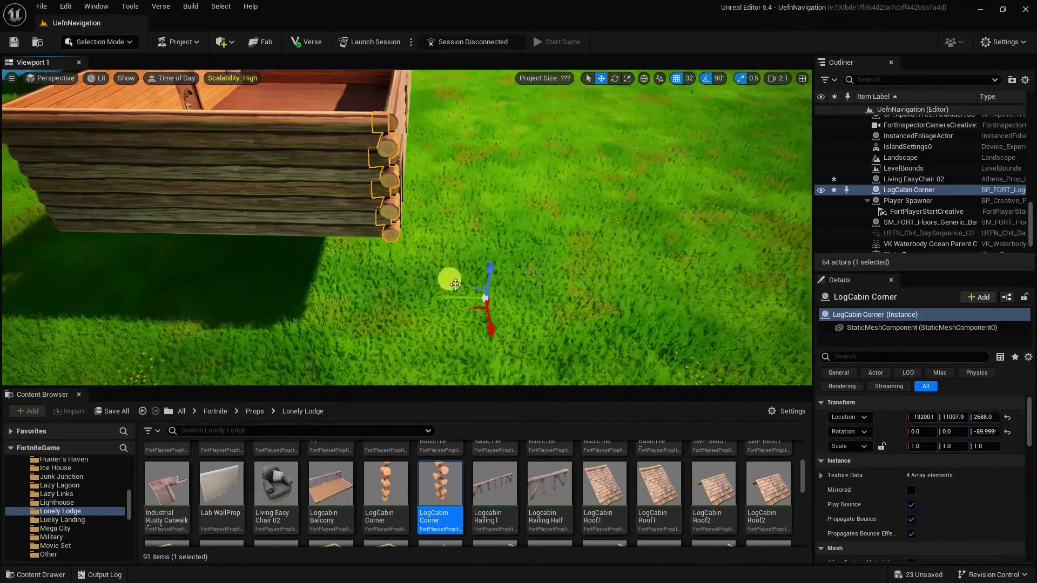
Step: Duplicate the log corner to the front end of the side wall and mirror it with X scale -1 and Y scale 1
left_click(960, 450)
right_click_drag(405, 232, 319, 226)
key("ctrl+d")
type("-1")
key("Return")
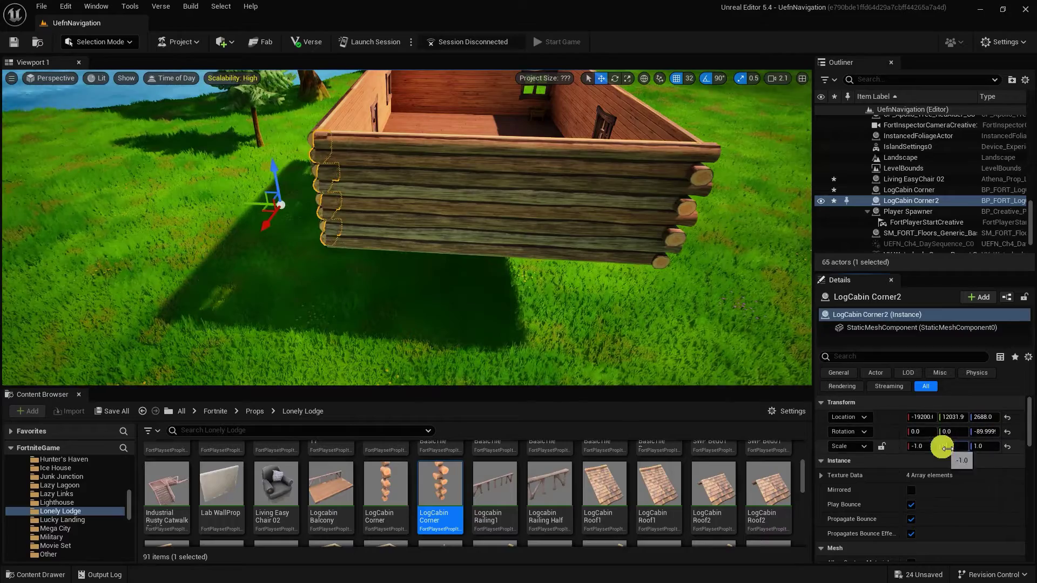
type("1")
left_click(923, 447)
type("1")
key("Return")
Step: Select both log corners, duplicate them to the opposite side of the cabin, and mirror the copies with Y scale -1
right_click_drag(649, 317, 471, 364)
left_click(797, 149, "ctrl")
right_click_drag(594, 227, 675, 237)
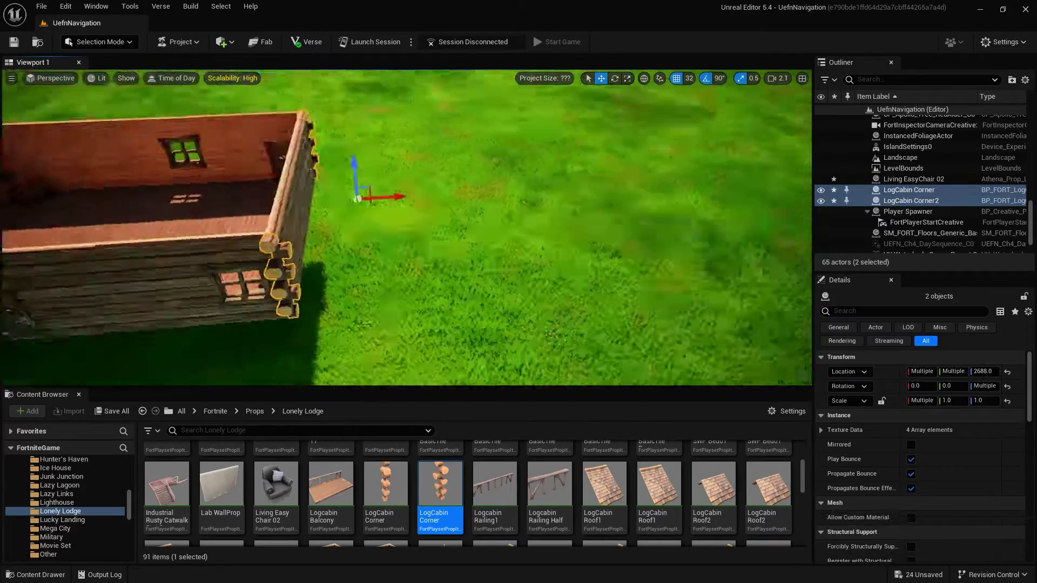
right_click_drag(486, 216, 411, 221)
left_click_drag(561, 257, 239, 261, "alt")
right_click_drag(324, 243, 379, 238)
left_click(952, 402)
type("-1")
key("Return")
Step: Hang the Fish prop on the back wall and the deleteme2 poster, scaled to 1.5, on the side wall
right_click_drag(433, 216, 438, 178)
scroll(439, 481, "up", 4)
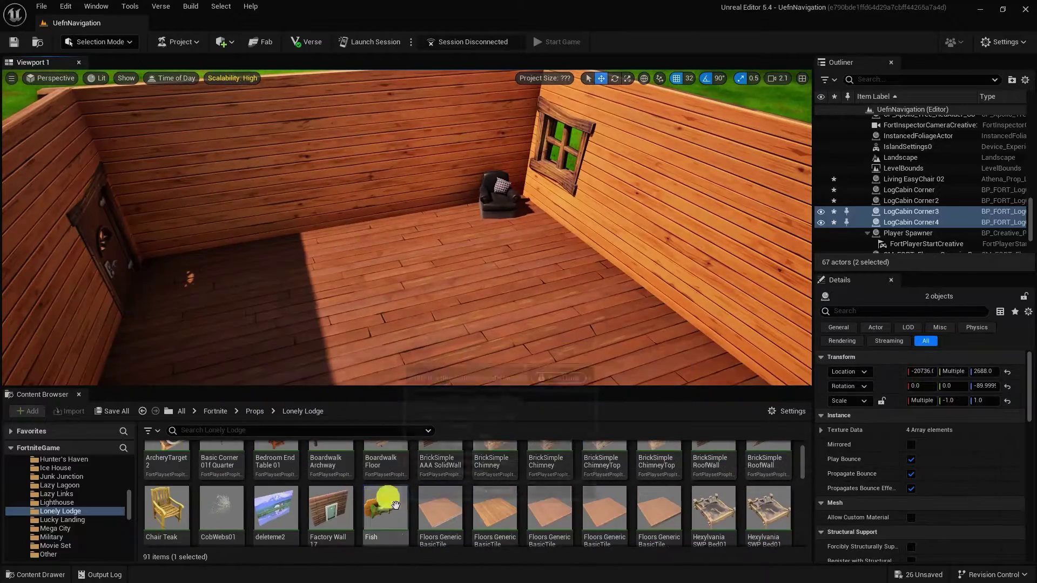
left_click_drag(388, 498, 103, 279)
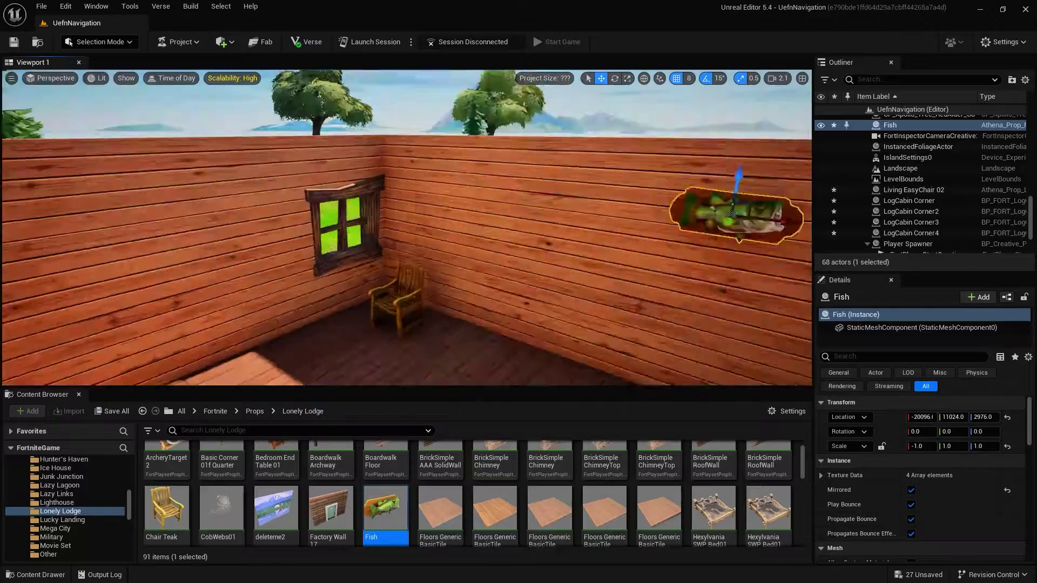
right_click_drag(105, 279, 105, 279)
left_click_drag(276, 508, 237, 281)
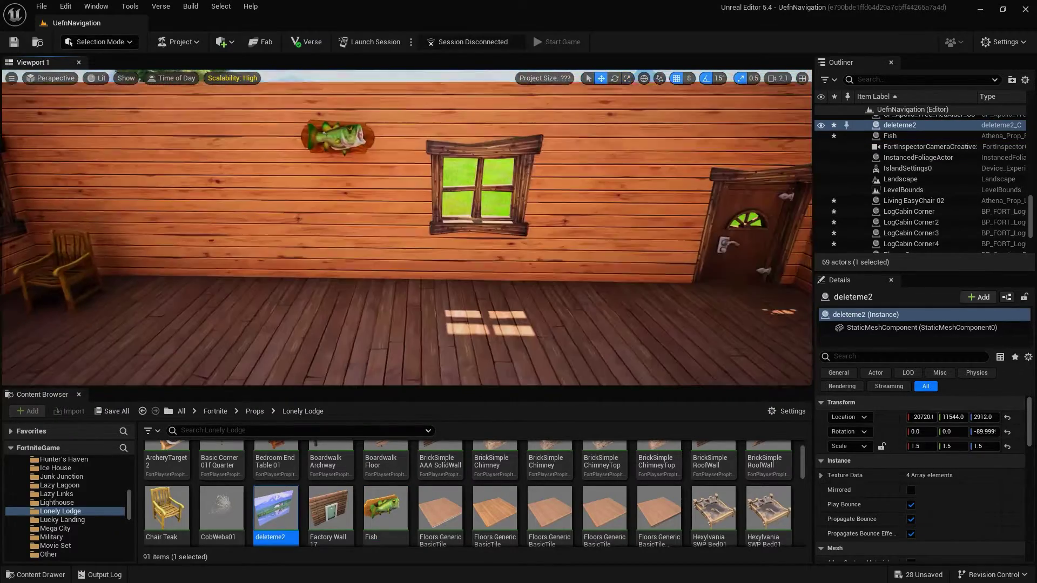
Step: Place a Hexylvania SWP Bed01 against the back wall with a Bedroom End Table 01 on each side
scroll(533, 436, "down", 1)
left_click_drag(713, 492, 276, 285)
right_click_drag(275, 284, 276, 285)
scroll(591, 497, "up", 1)
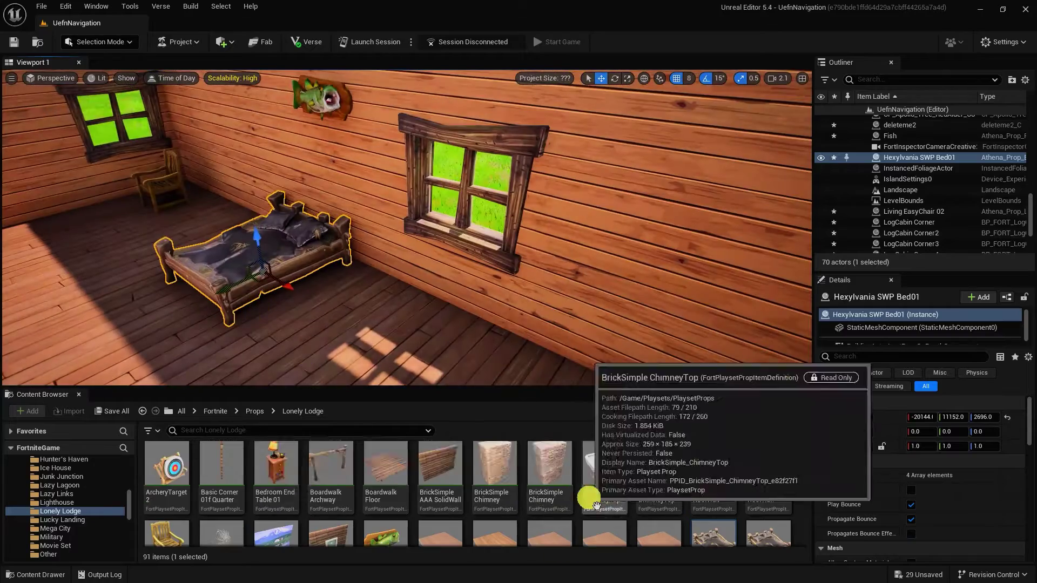
left_click_drag(275, 470, 349, 278)
right_click_drag(447, 368, 447, 369)
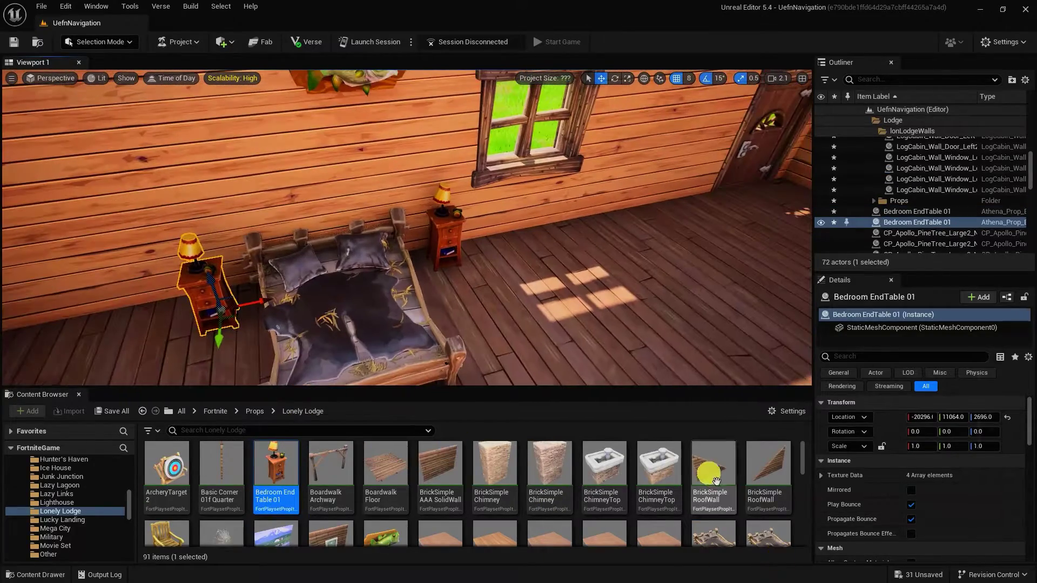
Step: Place a LogCabin RoofWindow section on top of the front wall, centred over the door
scroll(716, 480, "down", 9)
right_click_drag(482, 329, 482, 329)
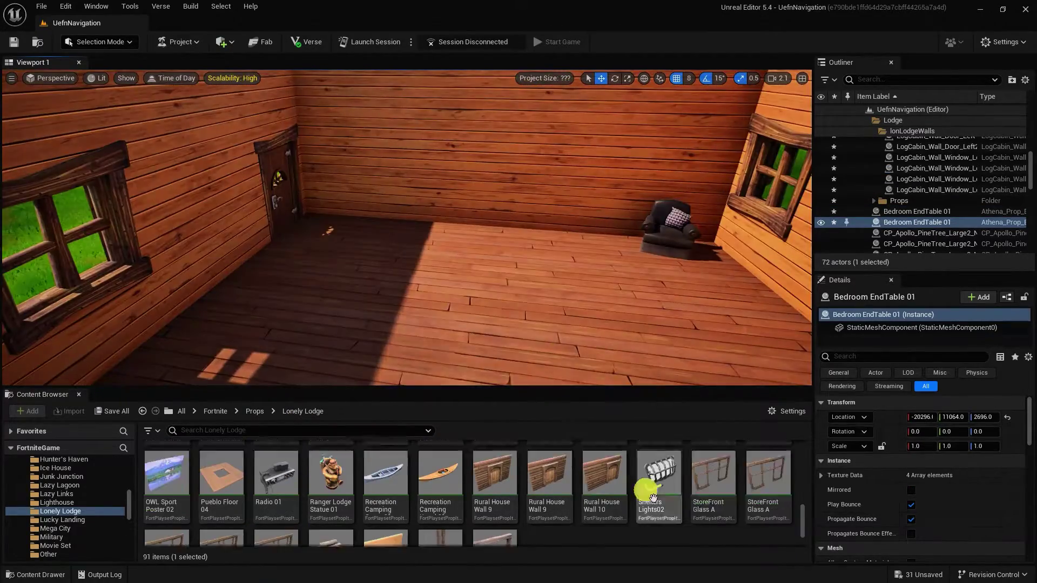
scroll(653, 498, "down", 2)
right_click_drag(576, 256, 576, 256)
scroll(506, 511, "up", 4)
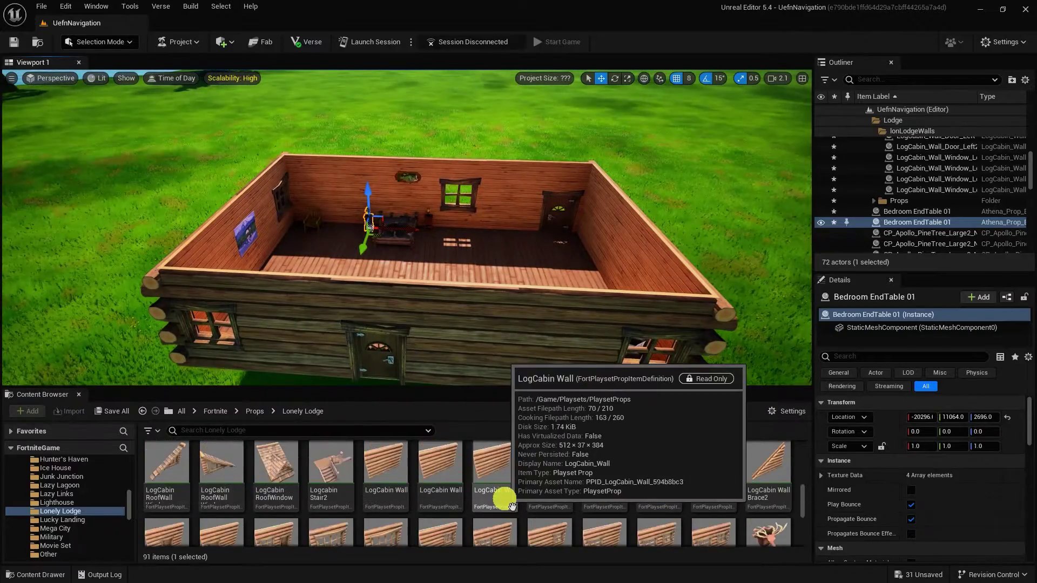
right_click_drag(486, 302, 486, 302)
scroll(469, 519, "up", 1)
left_click_drag(276, 496, 378, 313)
right_click_drag(431, 249, 431, 248)
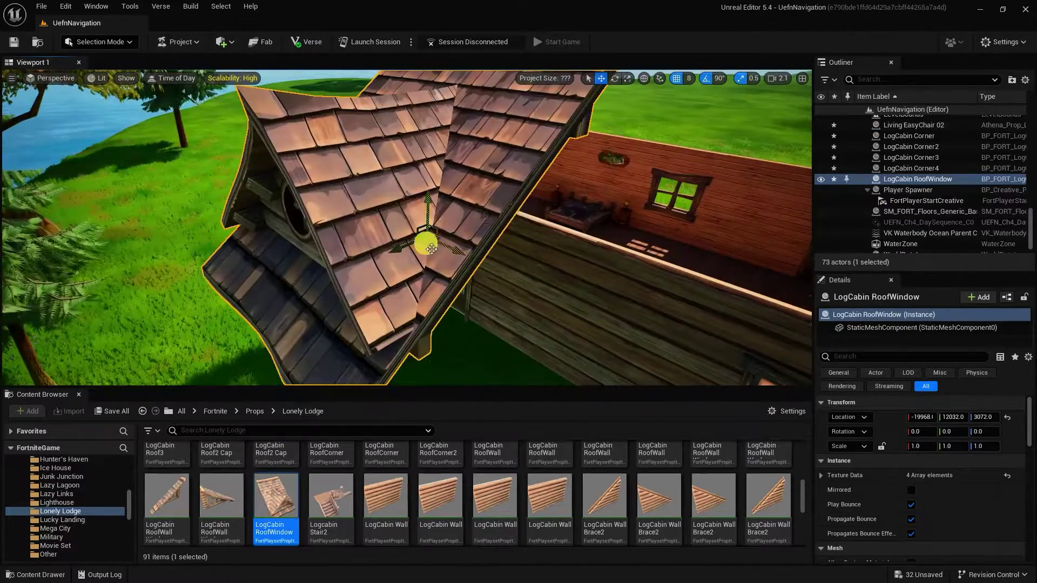
left_click_drag(431, 248, 488, 213)
right_click_drag(489, 214, 489, 214)
Step: Duplicate the roof window section, replace the copy with LogCabin RoofCorner2, and fit a second corner rotated 270 degrees at the other end
left_click_drag(341, 226, 356, 227, "alt")
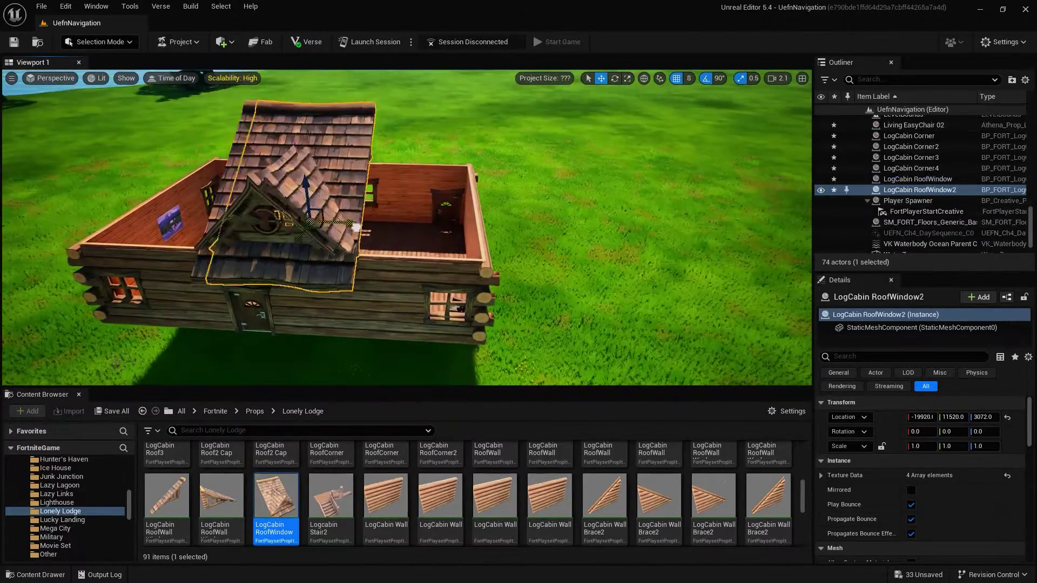
scroll(373, 526, "up", 4)
left_click(453, 498)
right_click(413, 210)
mouse_move(506, 266)
left_click(581, 309)
right_click_drag(469, 244, 470, 244)
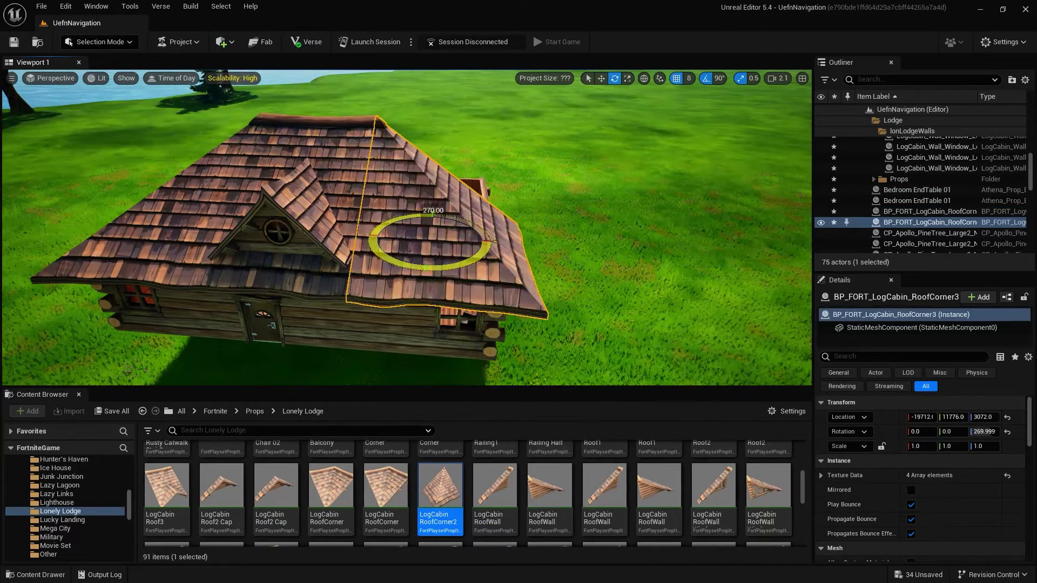
Step: Select the three front roof sections, duplicate them, and rotate the copies 180 degrees to cover the back half of the cabin
right_click_drag(494, 241, 495, 241)
left_click(411, 200, "shift")
left_click(459, 156, "shift")
key("w")
left_click_drag(476, 158, 575, 173, "alt")
right_click_drag(575, 173, 575, 173)
key("e")
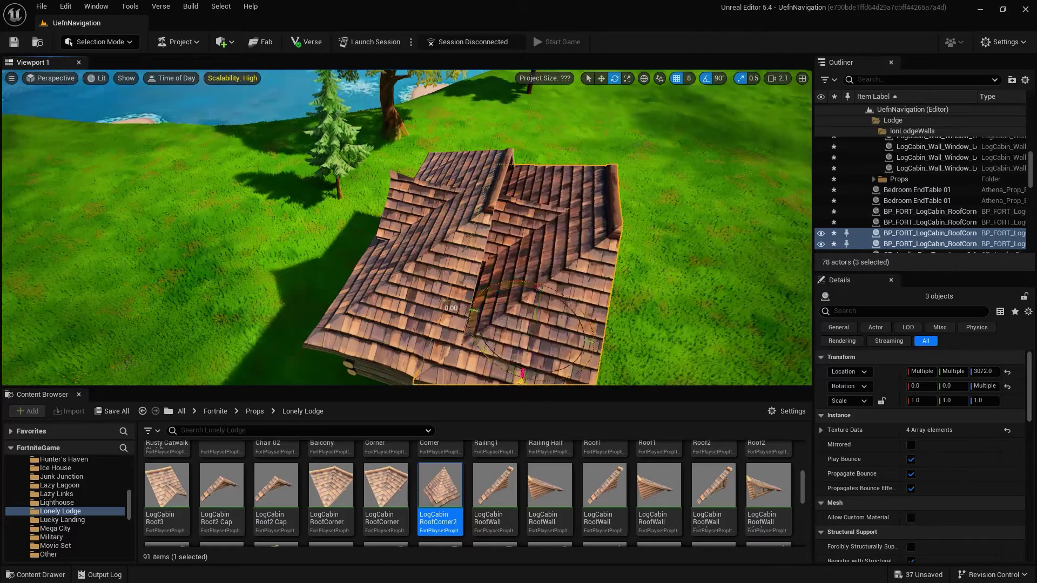
left_click_drag(522, 373, 589, 341)
right_click_drag(589, 340, 589, 340)
key("w")
right_click_drag(405, 286, 406, 286)
left_click_drag(405, 286, 599, 240)
Step: Replace the rear roof window section with a plain LogCabin Roof1
left_click(511, 256)
right_click_drag(600, 240, 604, 258)
scroll(637, 487, "up", 2)
left_click(608, 478)
right_click(486, 221)
mouse_move(577, 277)
left_click(652, 313)
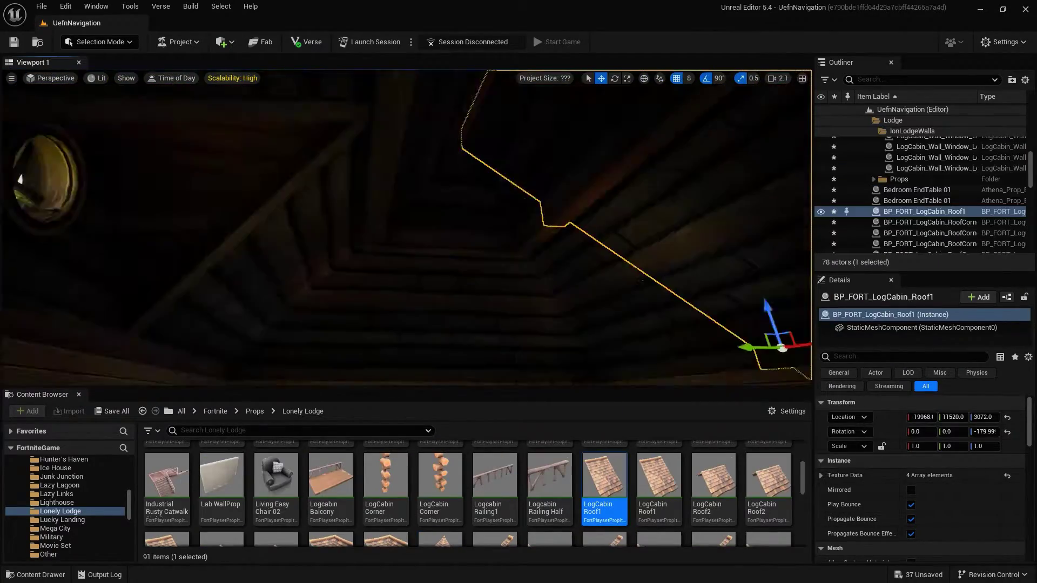
Step: Find the boardwalk balcony props and place a Boardwalk BalconyS outside the cabin's front wall, to the right of the door
right_click_drag(585, 73, 585, 73)
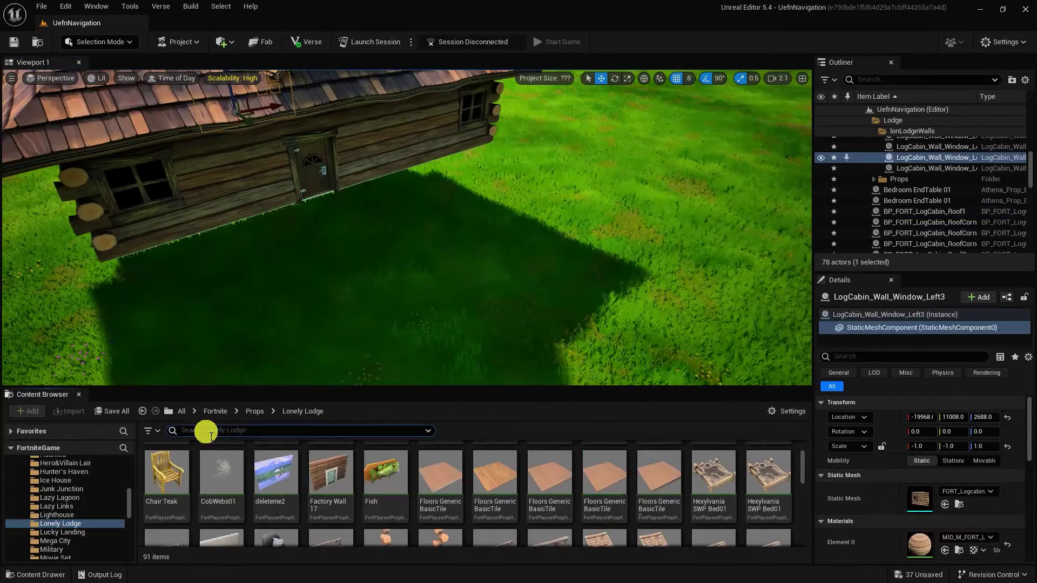
type("balcon")
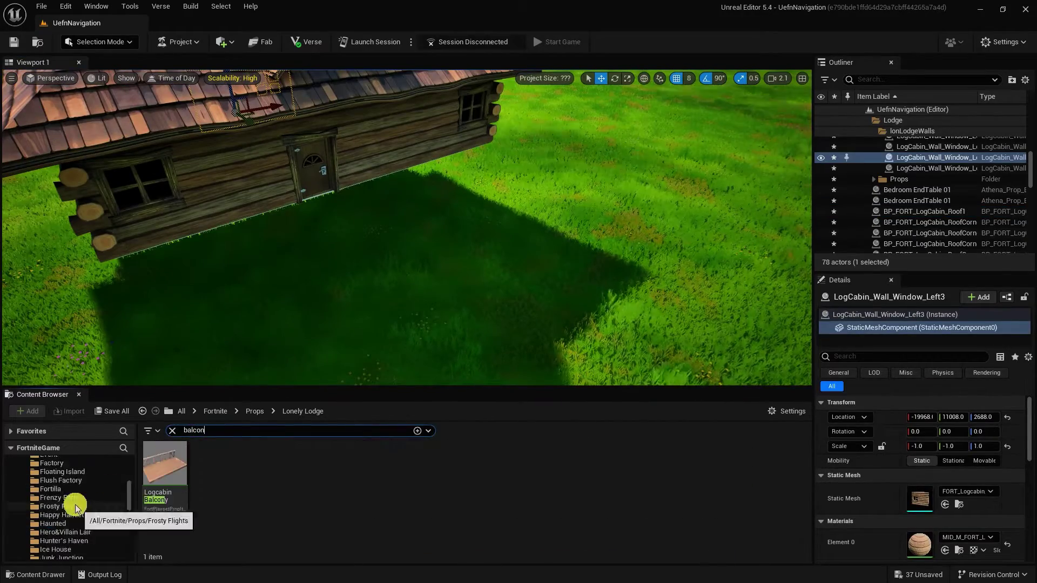
left_click(89, 464)
scroll(741, 513, "down", 6)
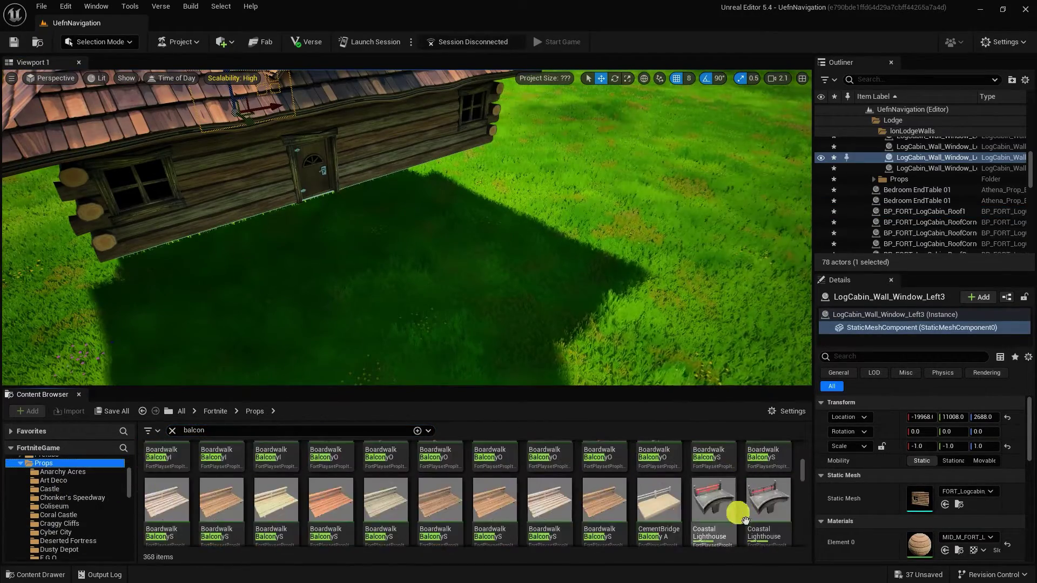
left_click_drag(512, 510, 484, 251)
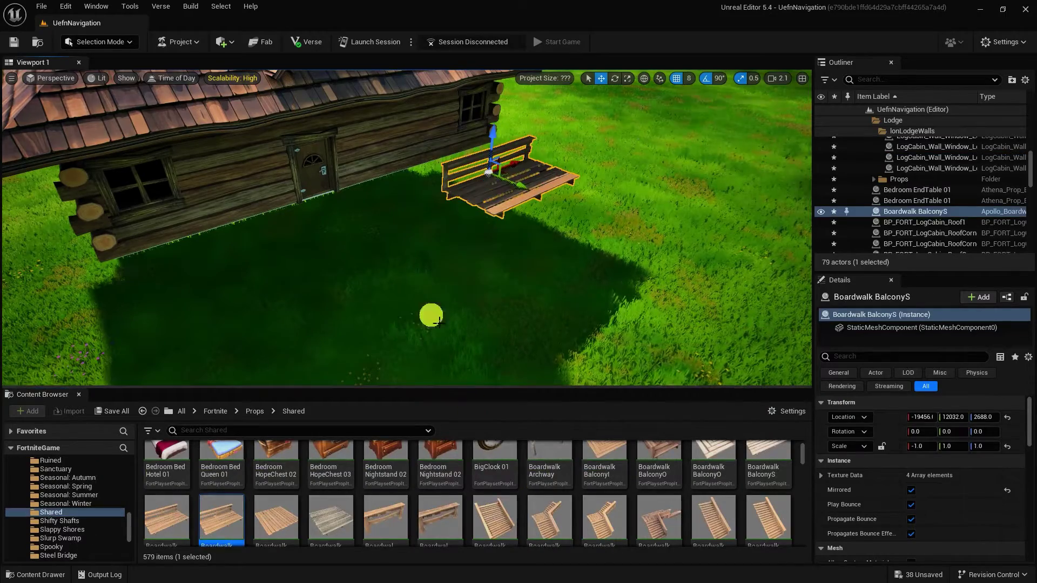
Step: Place a Boardwalk Stair2 in line with the front door, and add a balcony copy rotated 180 degrees on the stair's left
left_click_drag(495, 516, 394, 294)
left_click(506, 180)
key("e")
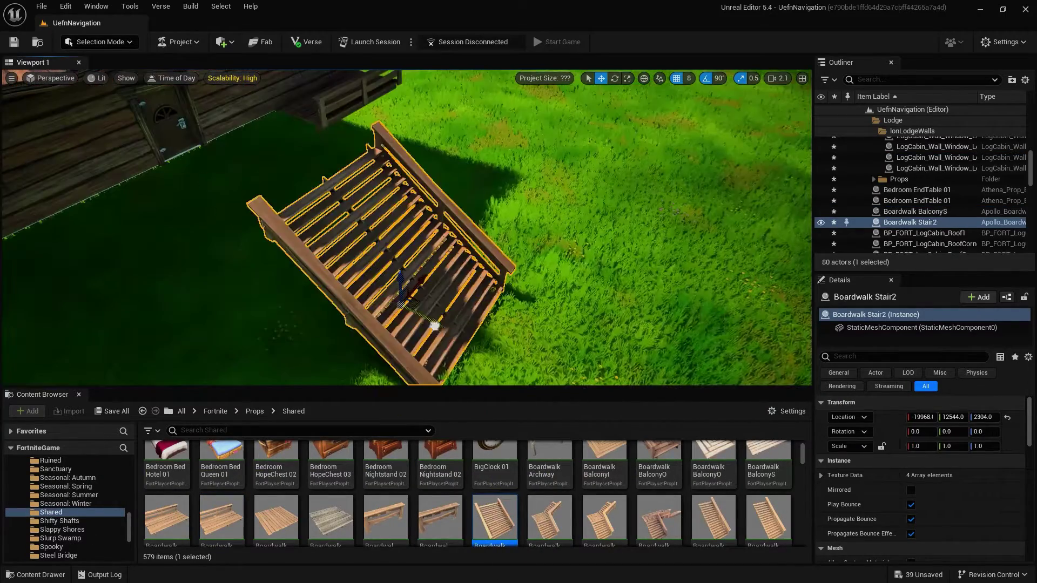
left_click_drag(358, 283, 449, 336)
right_click_drag(424, 154, 409, 130)
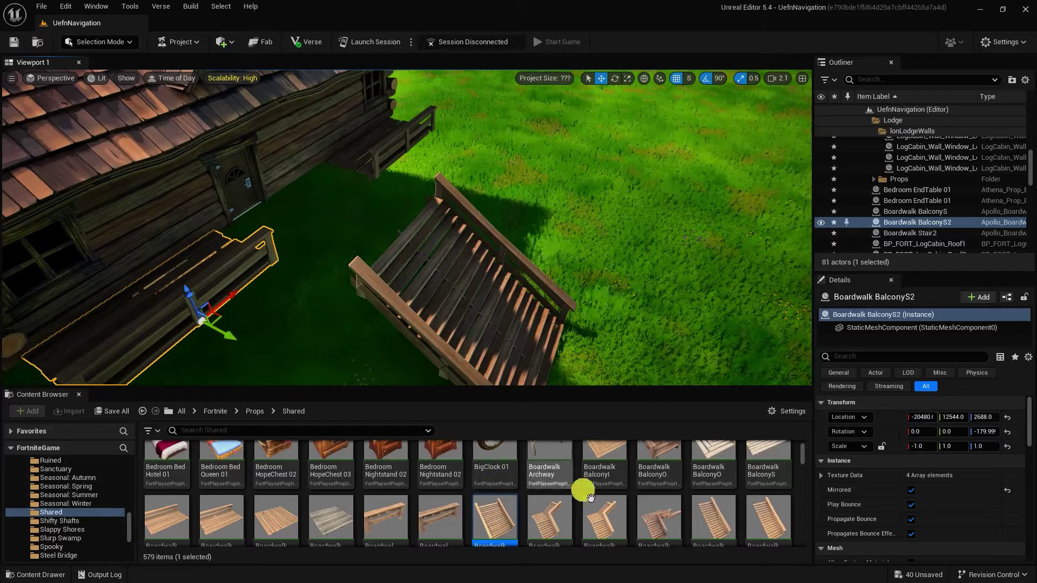
Step: Move the left balcony forward beside the stairs and duplicate it into the gap between it and the cabin
left_click_drag(232, 331, 503, 275)
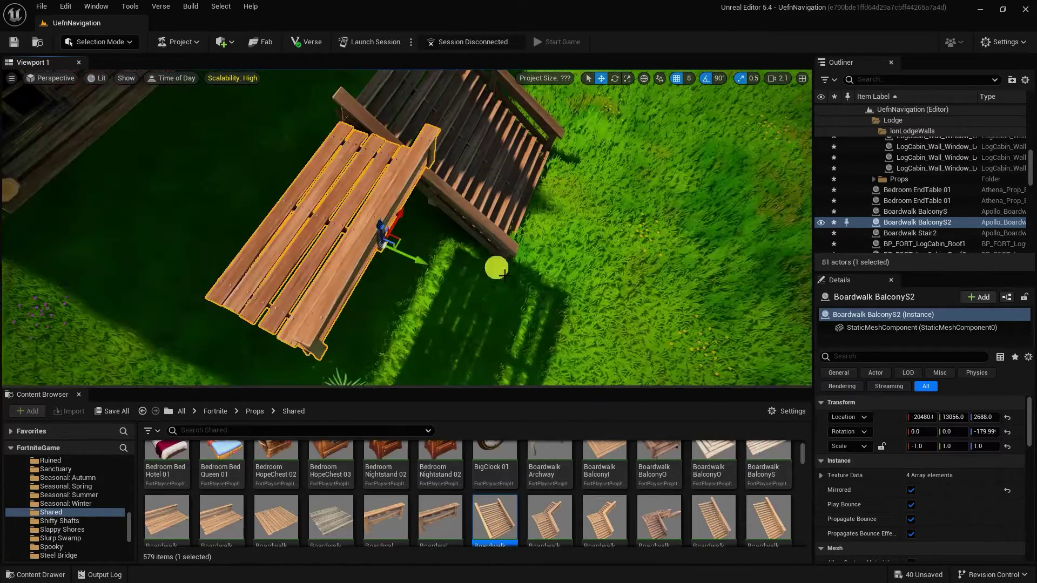
left_click_drag(433, 233, 259, 226)
right_click_drag(259, 226, 227, 216)
key("ctrl+z")
left_click_drag(521, 336, 246, 489, "alt")
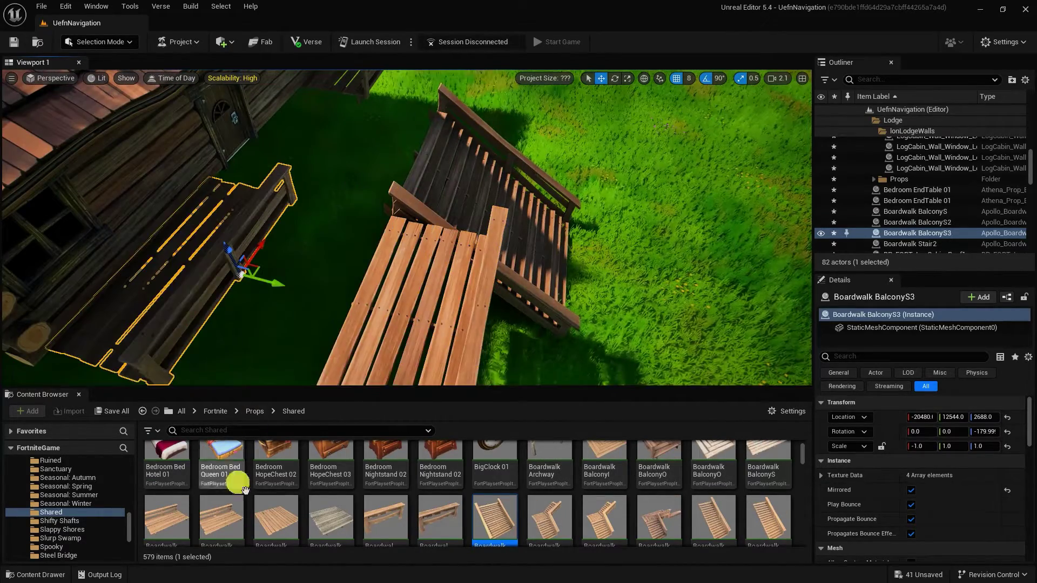
Step: Replace the inner balcony copy with a Boardwalk Floor tile that fills the gap between the left balcony and the front wall
left_click(276, 518)
right_click(186, 309)
mouse_move(295, 357)
left_click(416, 375)
right_click_drag(417, 324, 443, 270)
left_click(443, 232)
key("Delete")
left_click(410, 237)
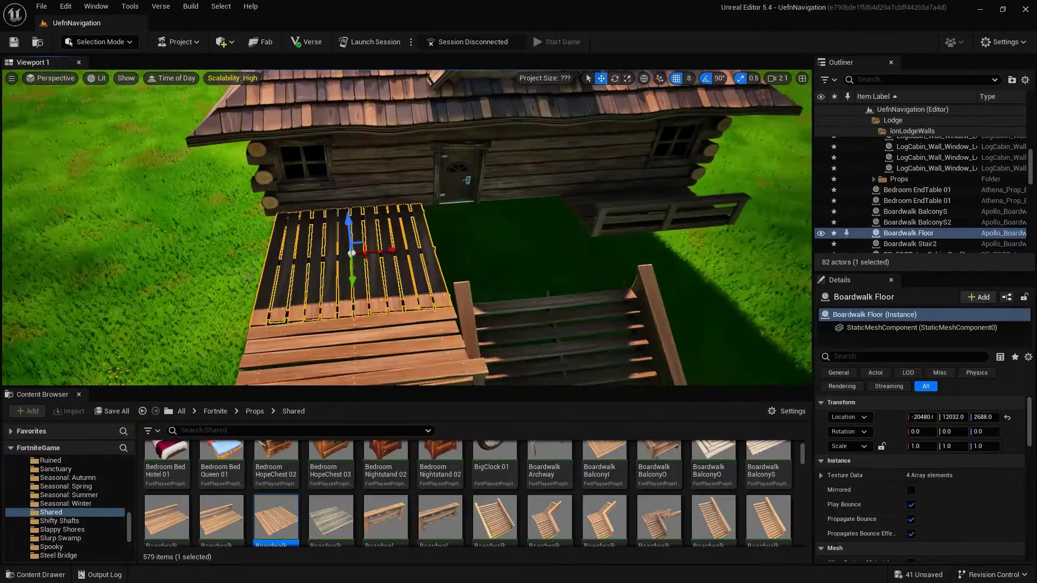
Step: Duplicate the floor tile to the front of the door and pull the right balcony forward to the stairs
left_click_drag(390, 251, 552, 246, "alt")
left_click(642, 213)
right_click_drag(583, 232, 648, 232)
left_click_drag(544, 213, 602, 284)
Step: Rotate the deck floor 90 degrees and duplicate a third tile between the right balcony and the cabin
left_click(397, 238)
key("e")
left_click(240, 272)
left_click_drag(243, 295, 265, 281)
key("w")
left_click_drag(407, 237, 505, 187, "alt")
right_click_drag(505, 186, 459, 168)
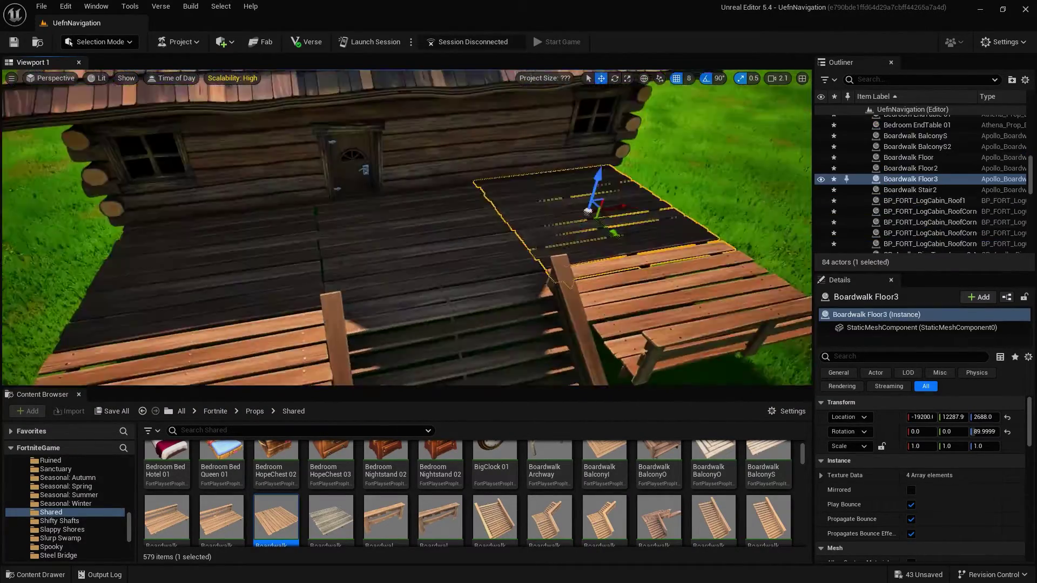
Step: Try extending the front deck to the right with a balcony copy, and swap it for a Boardwalk BalconyI inner corner
right_click_drag(518, 287, 490, 296)
scroll(774, 502, "up", 2)
left_click_drag(341, 360, 562, 383, "alt")
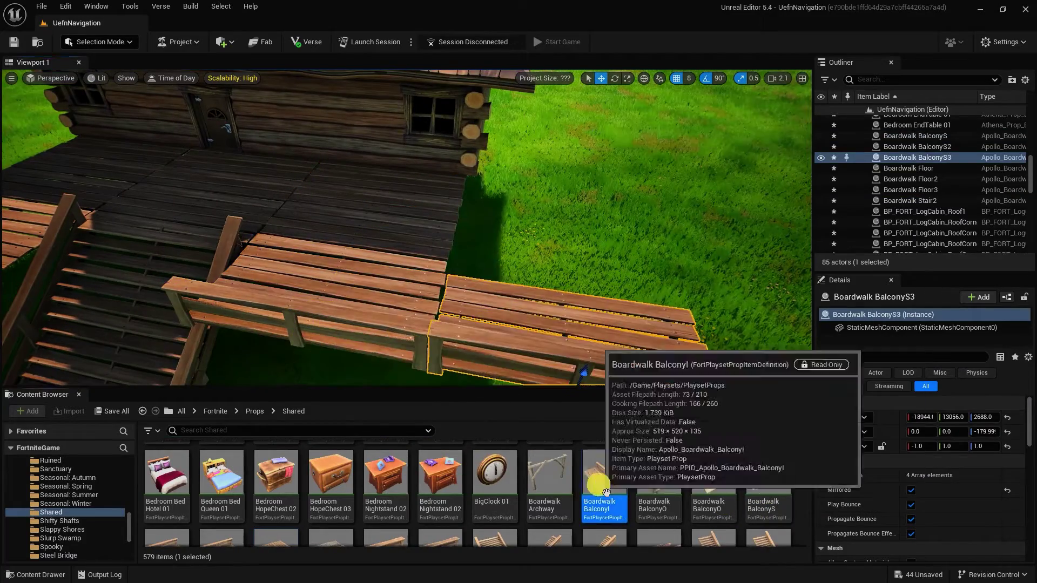
left_click_drag(605, 489, 546, 335)
right_click_drag(545, 335, 584, 352)
left_click(583, 232)
key("Delete")
left_click(518, 324)
Step: Try adding a fourth Boardwalk Floor tile at the right end of the front deck
scroll(651, 509, "down", 4)
scroll(652, 508, "down", 4)
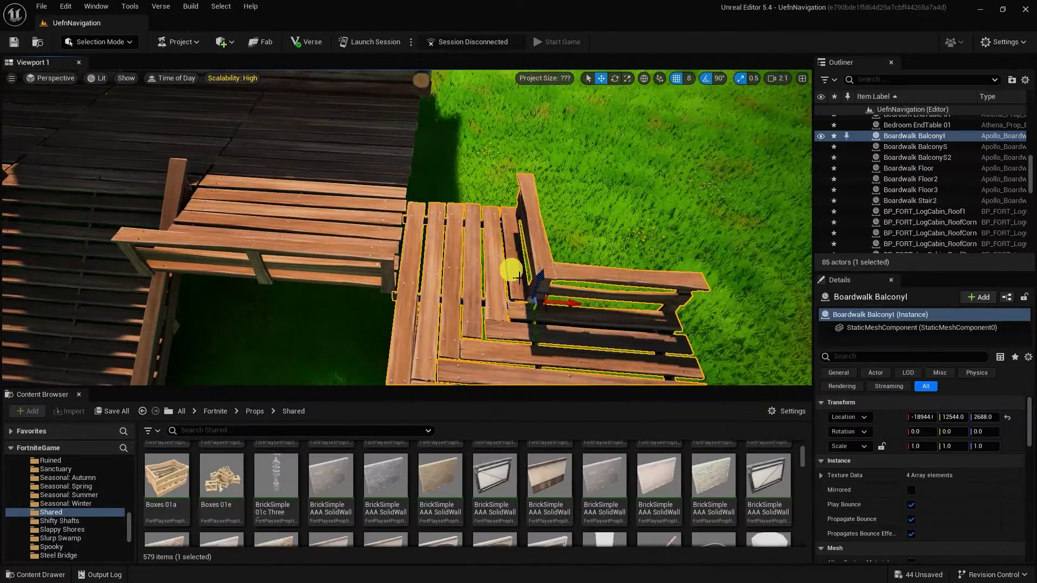
right_click_drag(517, 278, 476, 270)
left_click(397, 257)
left_click_drag(390, 246, 519, 319, "alt")
right_click_drag(519, 318, 508, 354)
scroll(637, 479, "up", 3)
Step: Place a Boardwalk BalconyO corner, rotate it 180 degrees, and fit it at the front-right corner of the deck
left_click(656, 470)
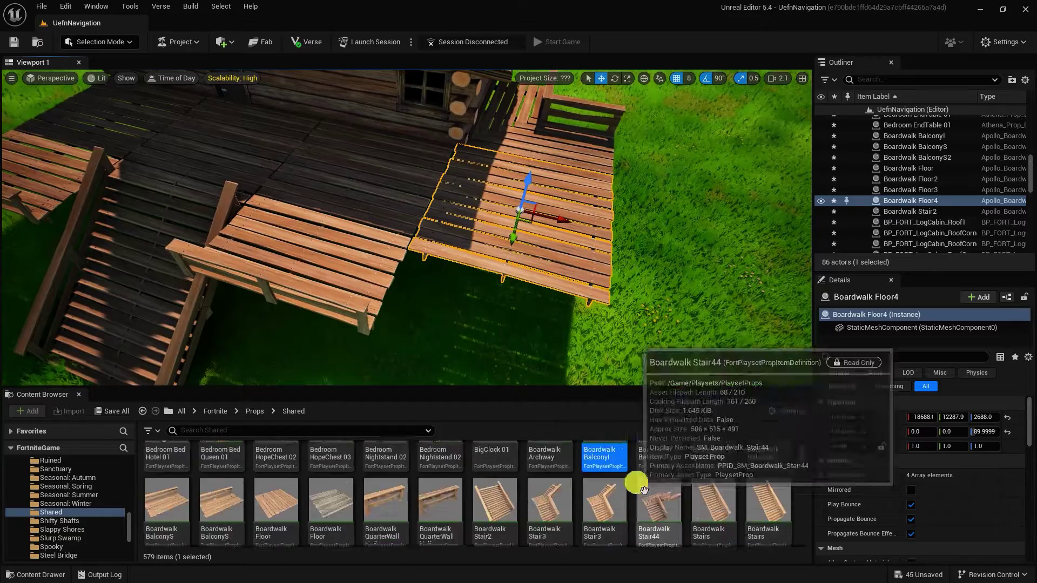
left_click_drag(656, 470, 513, 201)
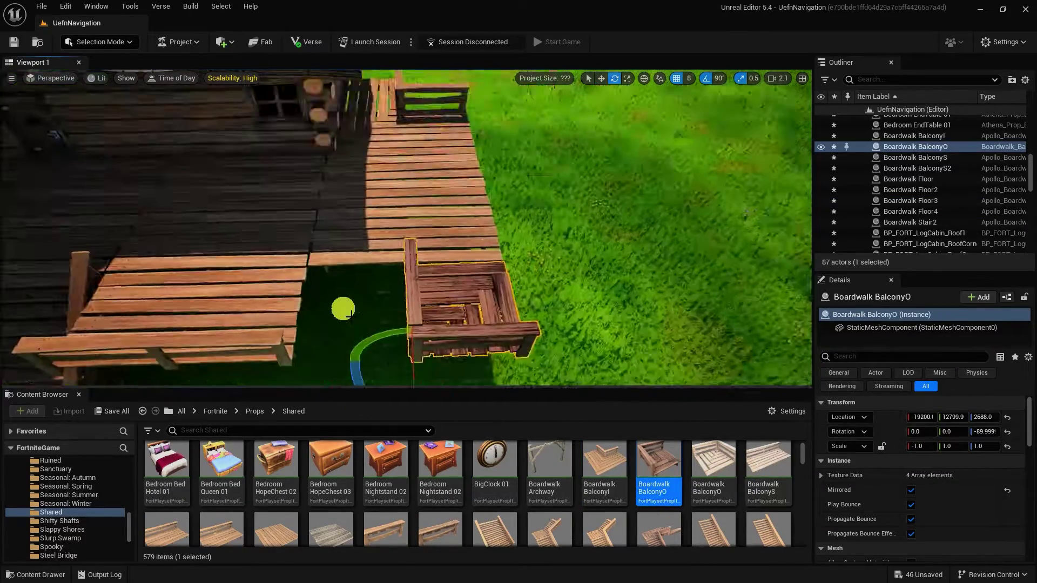
left_click_drag(355, 370, 397, 378)
right_click_drag(397, 324, 397, 303)
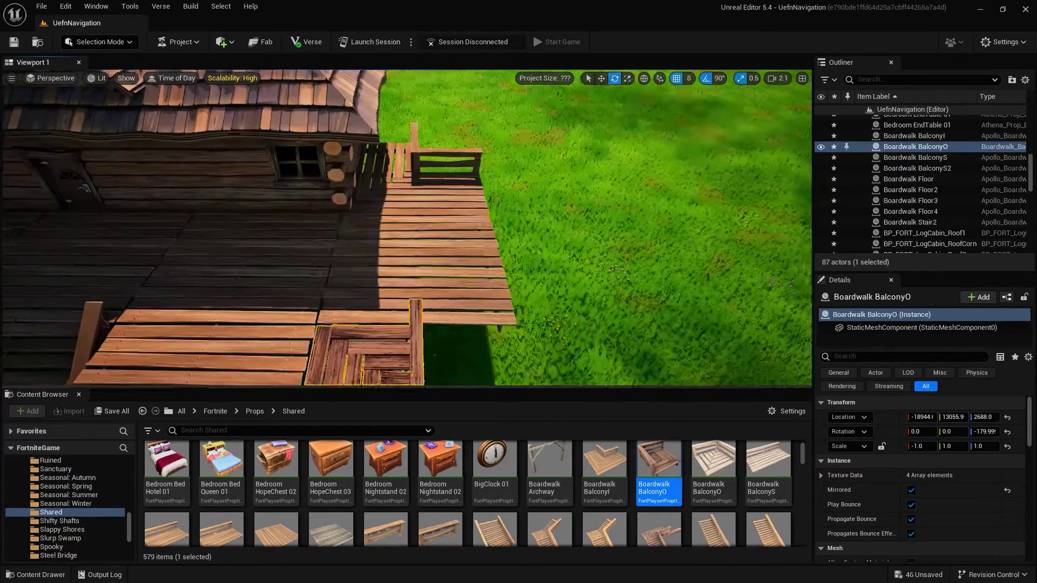
key("w")
Step: Swap the extra floor and inner corner for a BalconyS rotated -270 degrees, and duplicate it twice along the cabin's right side
left_click(409, 223)
right_click_drag(409, 222, 378, 219)
key("ctrl+z")
key("ctrl+z")
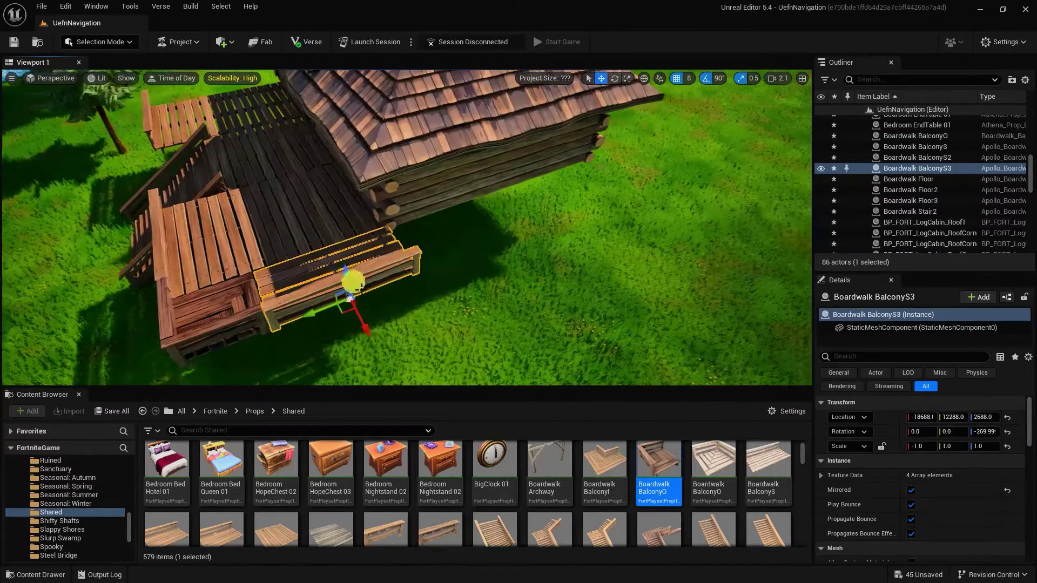
left_click_drag(360, 289, 537, 227, "alt")
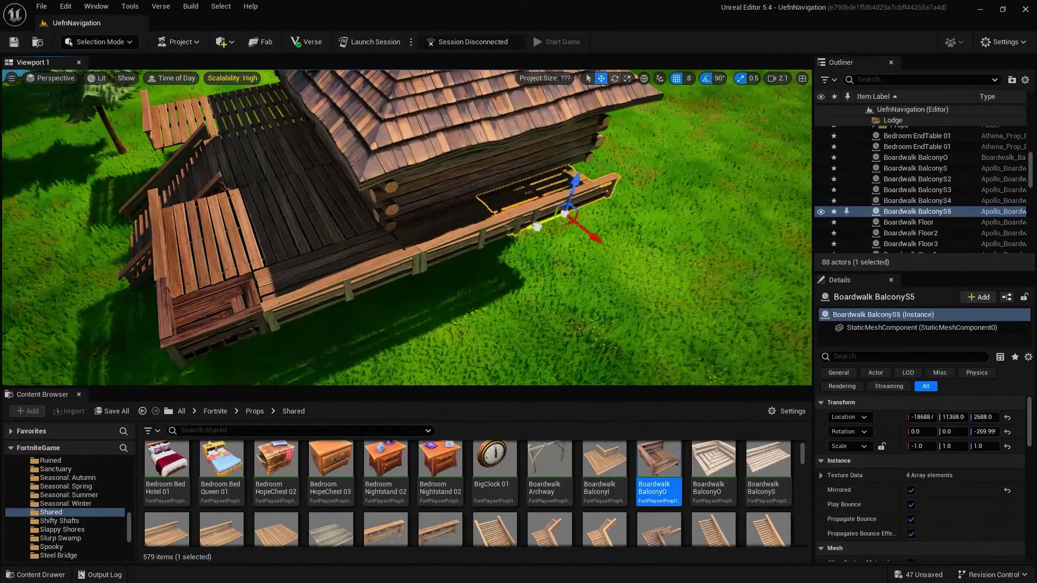
Step: Duplicate the BalconyO corner to the rear end of the right-side deck, rotated -270 degrees
left_click_drag(673, 203, 630, 189)
right_click_drag(630, 189, 540, 216)
key("w")
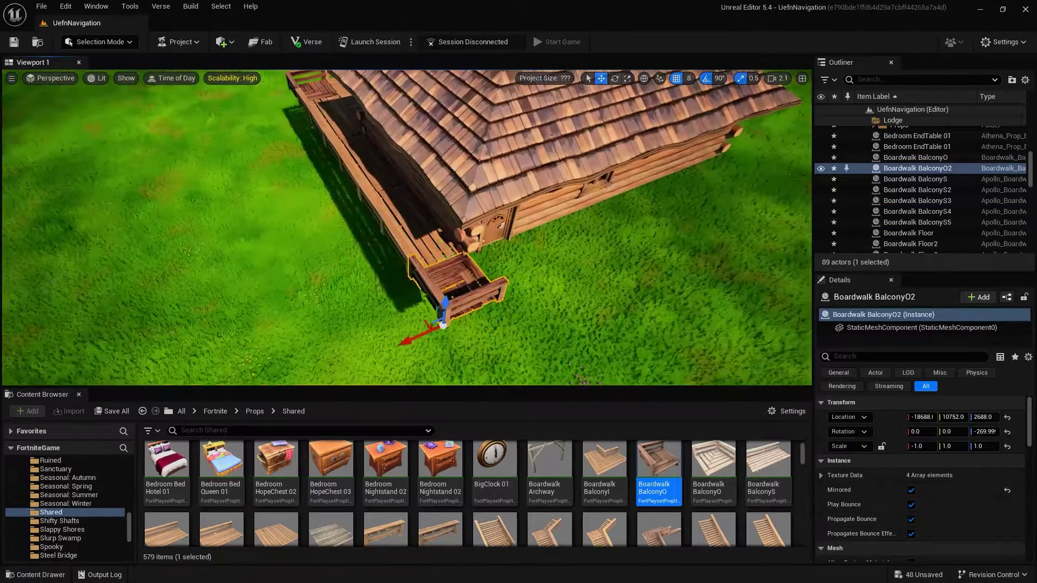
Step: Duplicate the three right-side balconies, rotate them, and align the copies along the cabin's back wall using the top view
left_click(397, 240)
left_click(350, 179, "shift")
left_click(330, 156, "shift")
left_click_drag(327, 154, 528, 382, "alt")
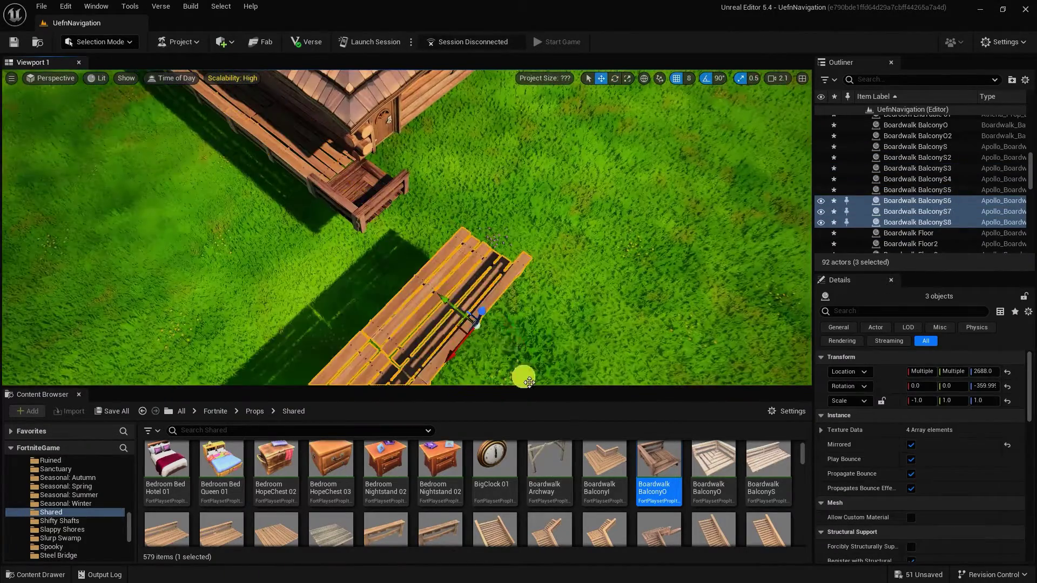
left_click(802, 79)
right_click_drag(702, 324, 614, 329)
scroll(614, 329, "up", 5)
left_click_drag(728, 303, 622, 308)
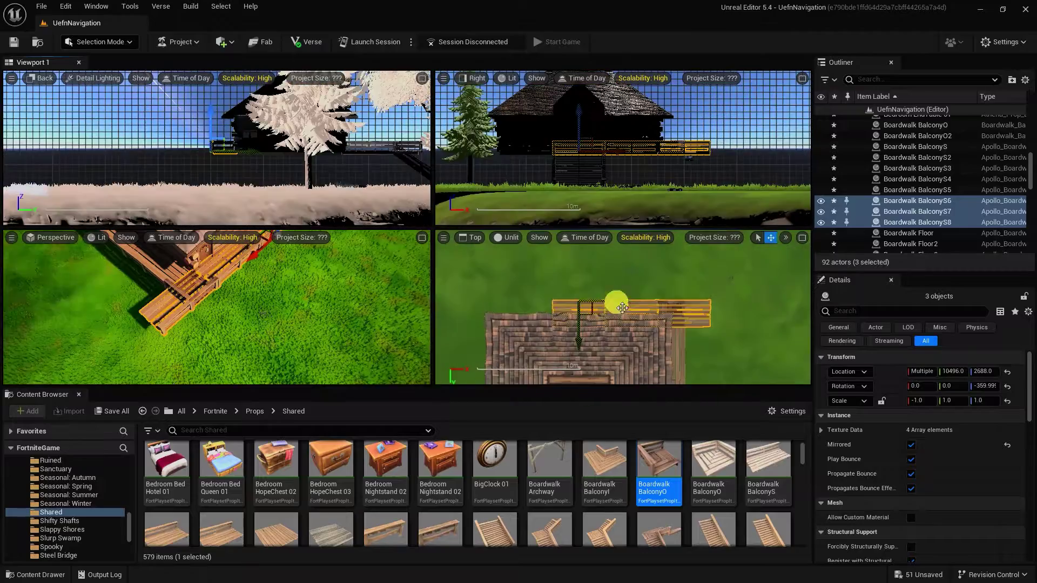
Step: Select the right side's three balconies and both corner pieces, and duplicate them onto the cabin's opposite side to close the deck
left_click(424, 238)
right_click_drag(424, 238, 378, 260)
left_click(406, 306)
left_click(378, 277, "shift")
left_click(341, 227, "shift")
left_click(305, 186, "shift")
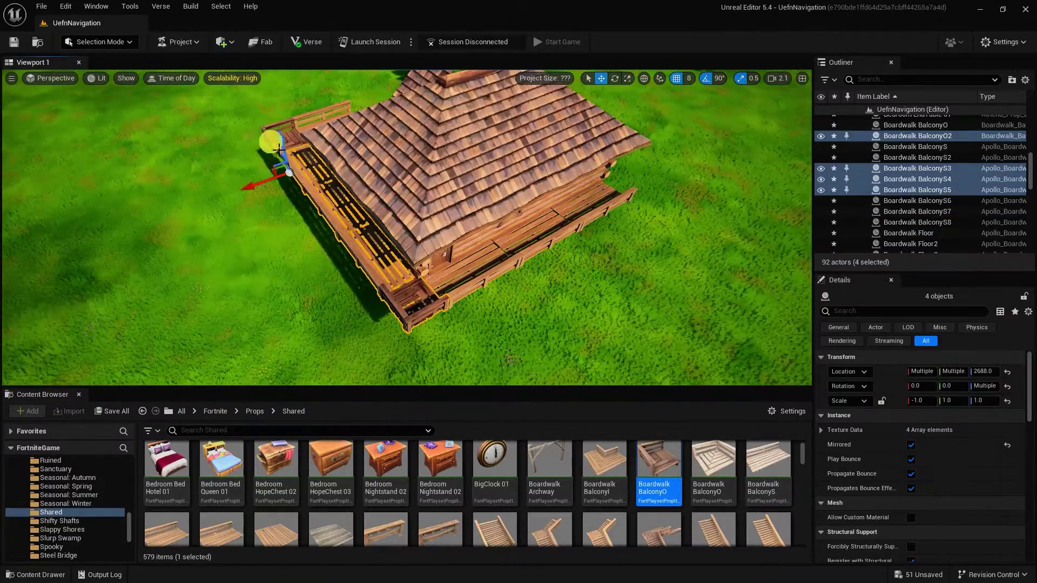
left_click(274, 149, "shift")
right_click_drag(273, 149, 411, 178)
left_click_drag(511, 380, 410, 346, "alt")
Step: Place a Boardwalk Archway beneath the right part of the front deck as a support
right_click_drag(410, 346, 424, 151)
left_click_drag(550, 461, 499, 292)
left_click_drag(521, 270, 508, 282)
left_click_drag(432, 354, 486, 302)
right_click_drag(486, 303, 546, 308)
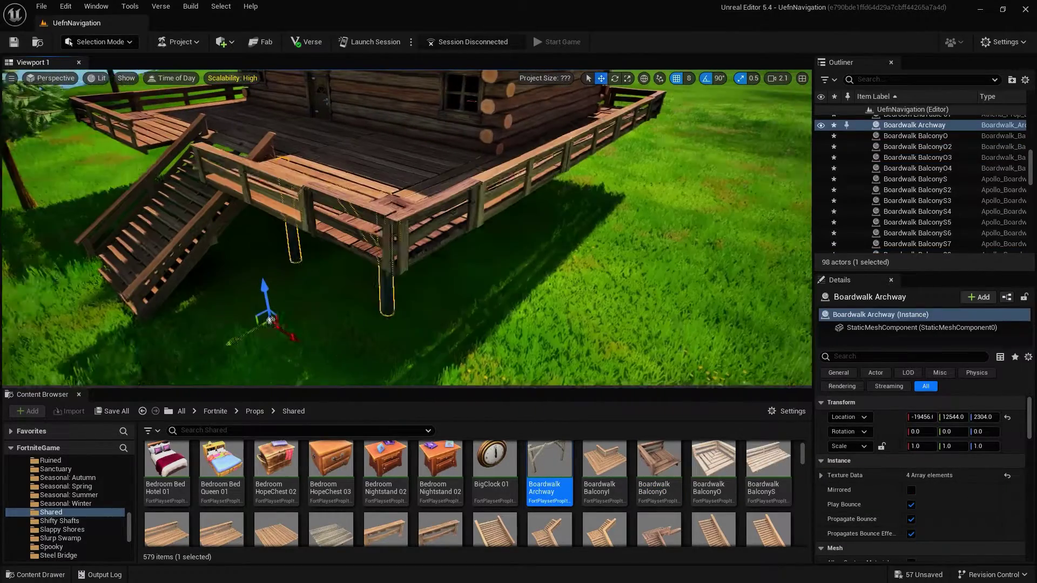
Step: Duplicate the archway one row back toward the cabin and shift the selected pair into line under the deck
right_click_drag(259, 341, 252, 344)
right_click_drag(387, 294, 489, 181)
left_click(488, 181, "ctrl")
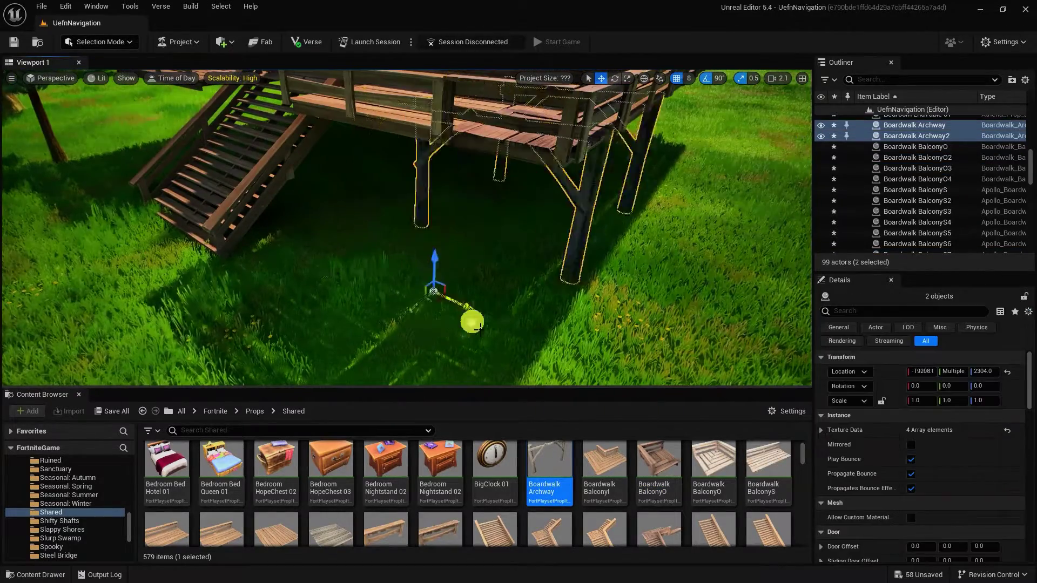
right_click_drag(475, 323, 529, 292)
left_click_drag(408, 365, 540, 366)
Step: Duplicate the archway pair under the left part of the front deck and again under the middle behind the stairs
right_click_drag(540, 366, 586, 287)
left_click_drag(586, 287, 332, 287, "alt")
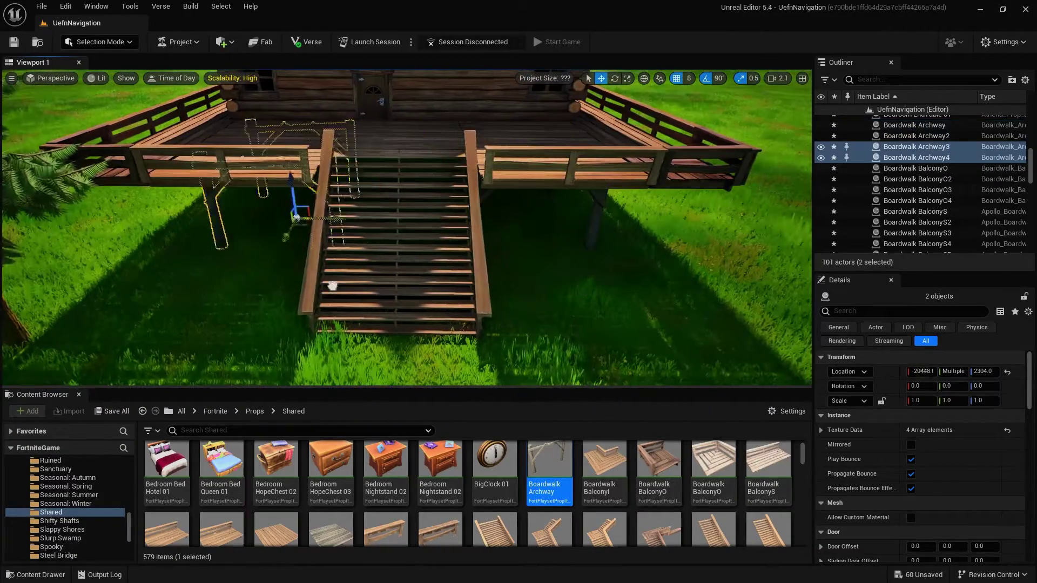
right_click_drag(270, 286, 565, 241)
left_click_drag(346, 234, 493, 235, "alt")
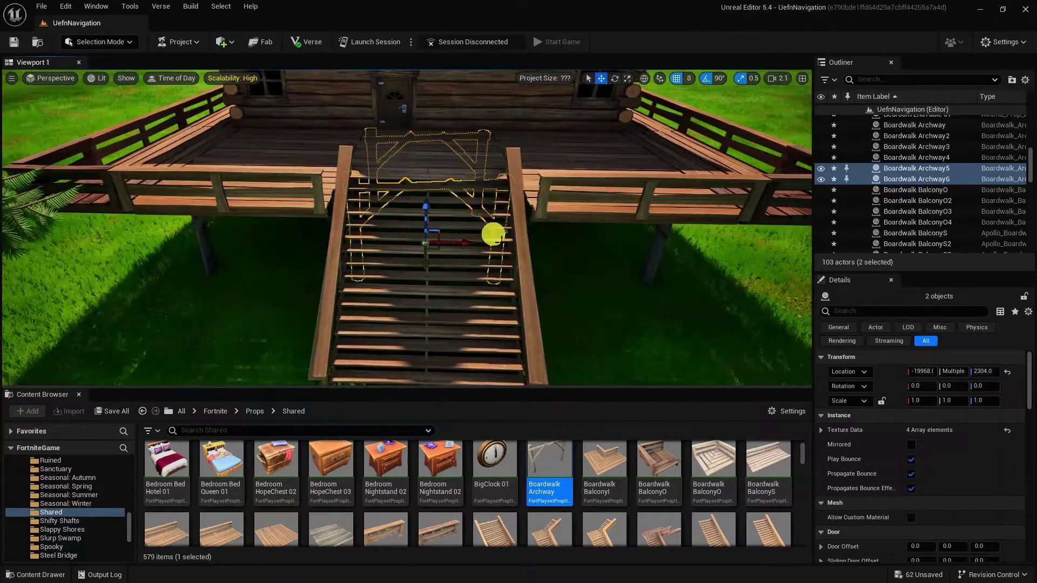
Step: Select the three inner archways and duplicate them in rows toward the cabin's back, rotating the copied supports 180 degrees
right_click_drag(493, 235, 430, 165)
left_click(430, 164)
left_click(380, 223, "ctrl")
right_click_drag(380, 223, 259, 205)
left_click(271, 189, "ctrl")
left_click(297, 216, "ctrl")
left_click(215, 197, "ctrl")
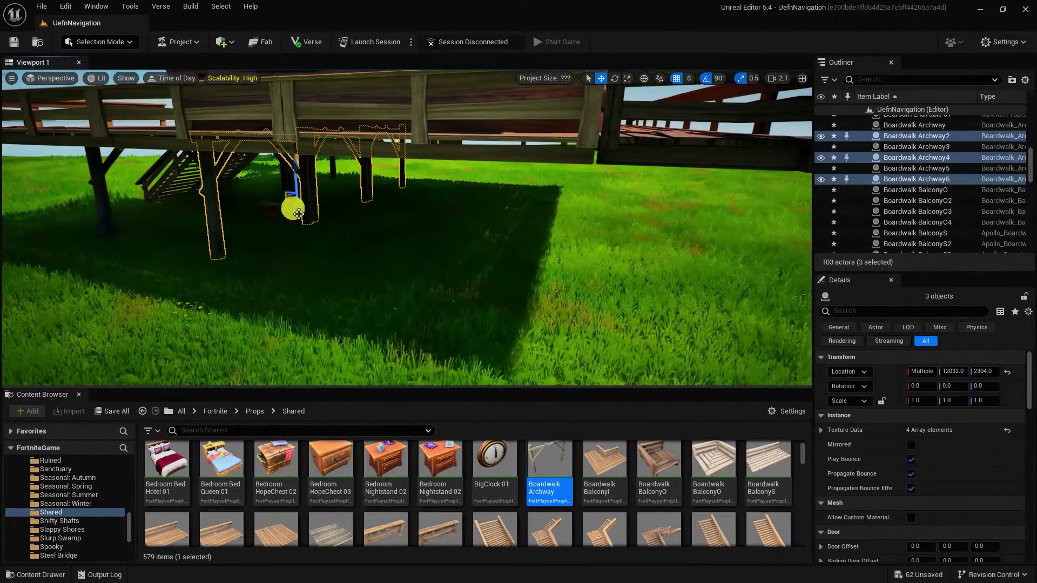
left_click_drag(300, 214, 632, 239, "alt")
right_click_drag(632, 238, 432, 230)
right_click_drag(682, 148, 675, 162)
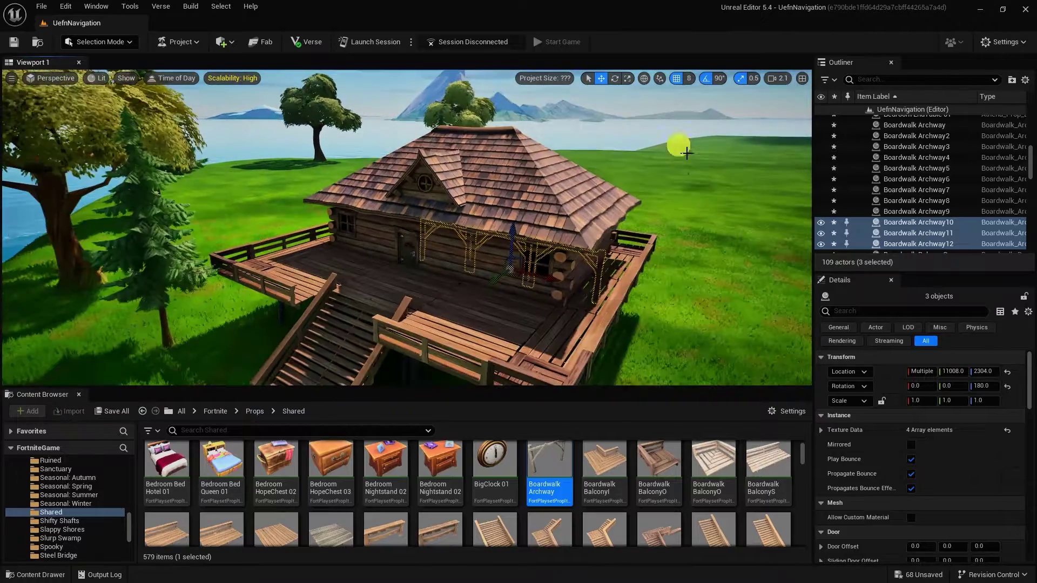
Step: Set the rotation snap to 15 degrees and deselect the archways
left_click(720, 78)
left_click(721, 128)
left_click(651, 100)
left_click(658, 101)
right_click_drag(612, 145, 640, 105)
left_click(557, 125)
Step: Enlarge the Outliner and look through the Lodge folders and the ungrouped actors
right_click_drag(556, 128, 545, 187)
scroll(902, 222, "down", 3)
left_click_drag(906, 274, 905, 389)
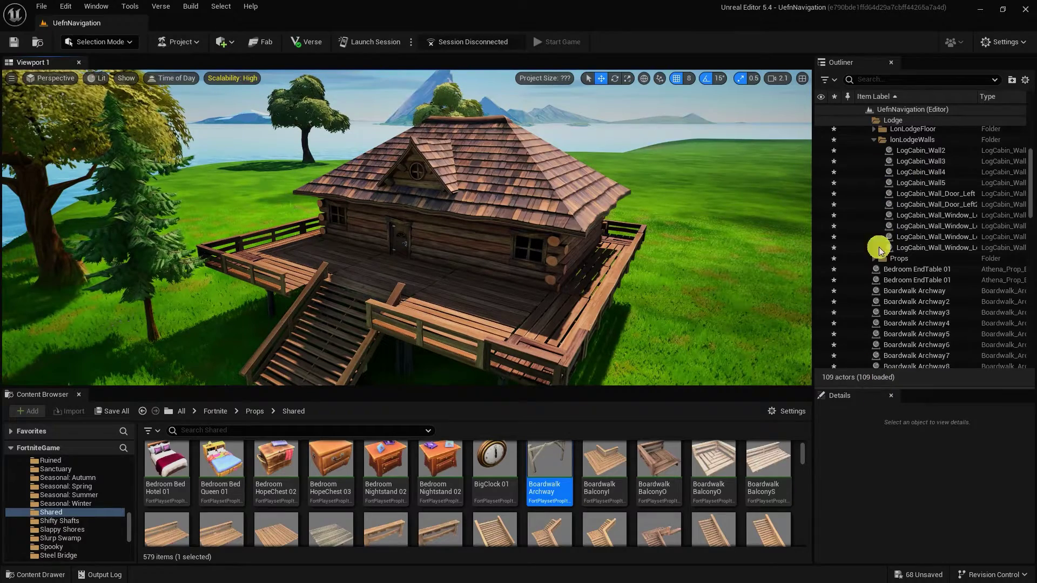
scroll(833, 281, "up", 5)
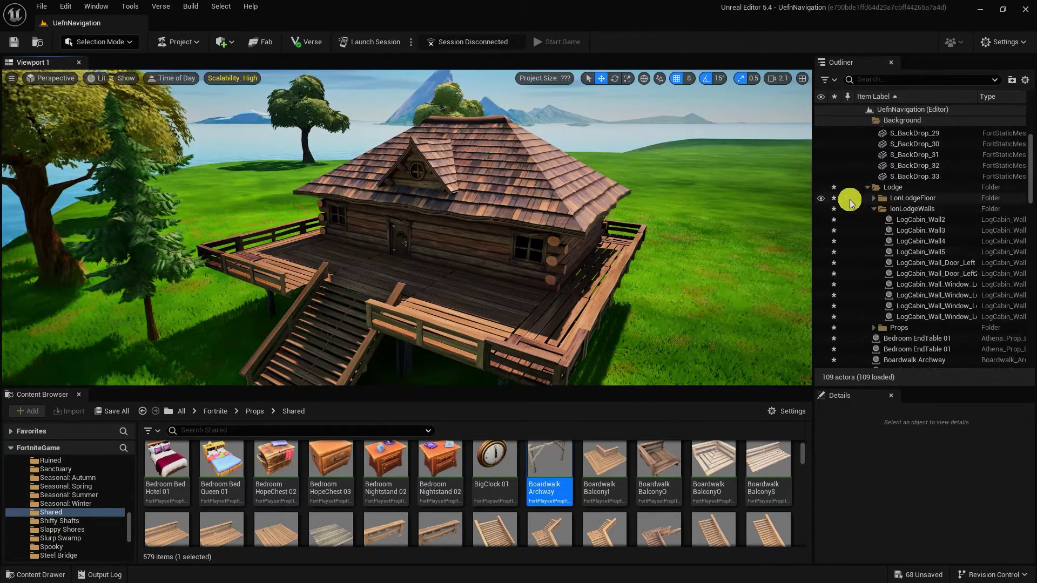
scroll(872, 194, "down", 2)
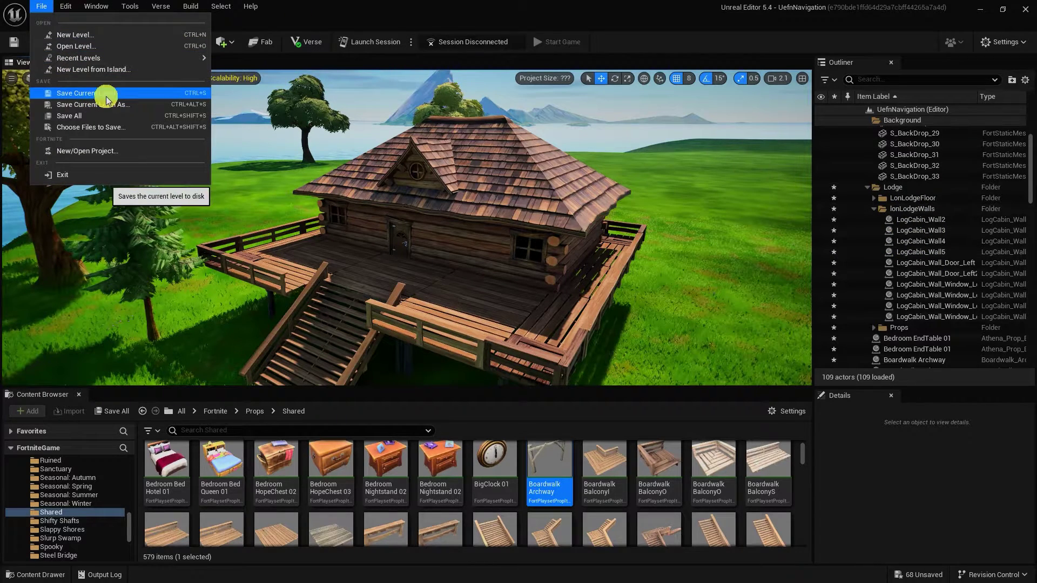
Step: Save the current level
right_click_drag(540, 183, 526, 175)
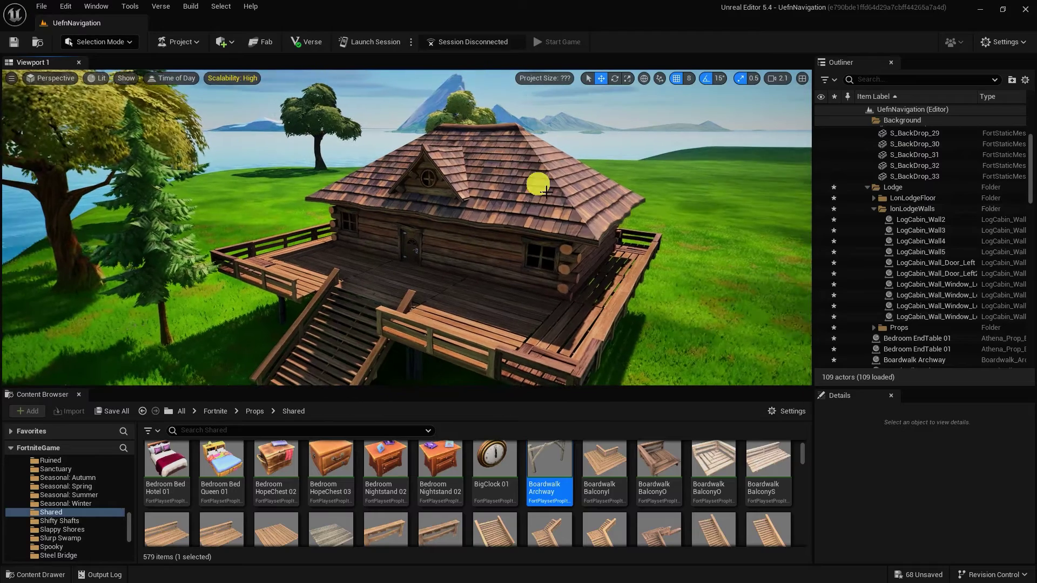
key("ctrl+s")
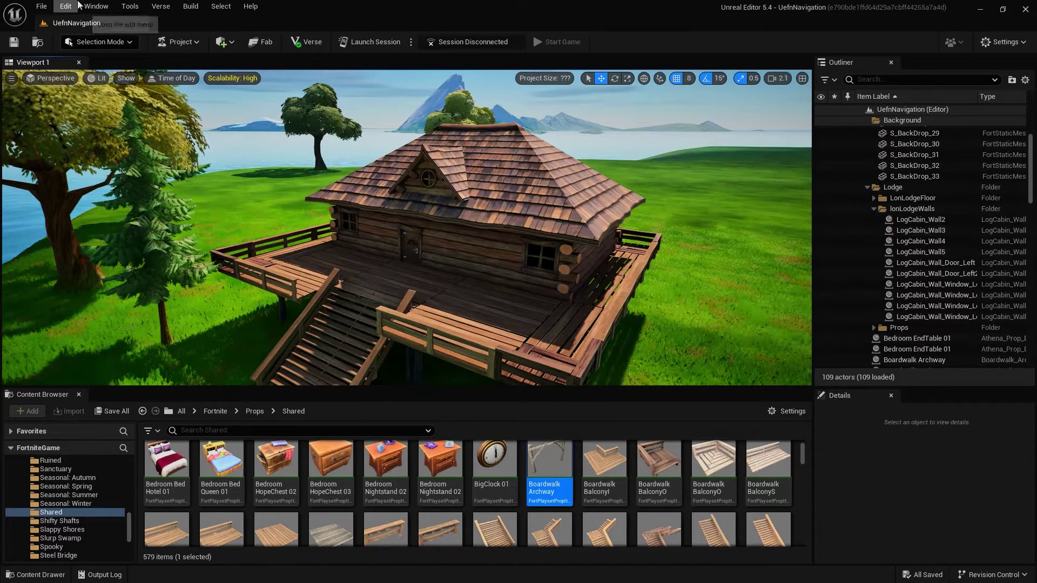
left_click(46, 5)
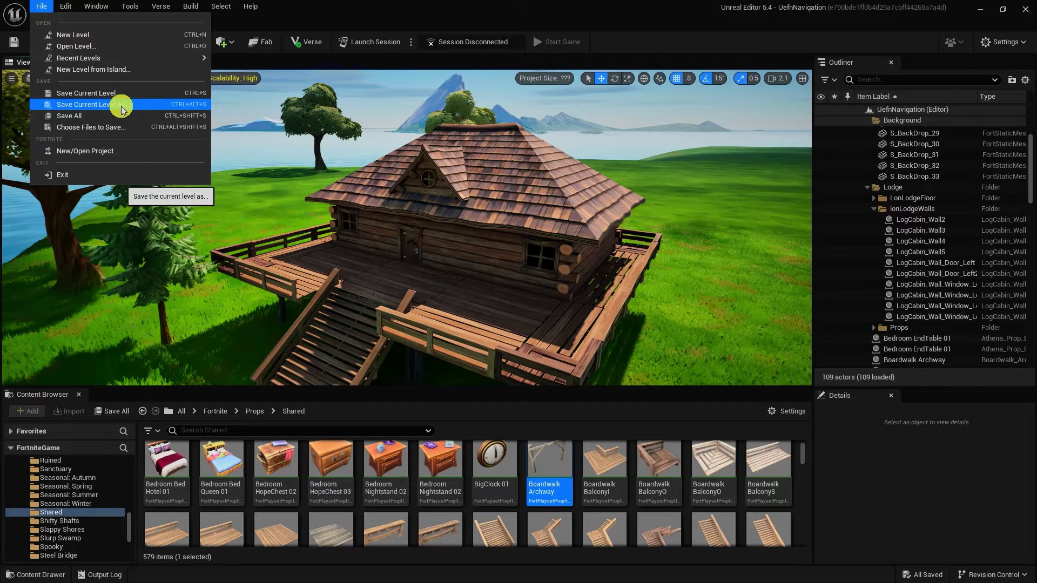
left_click(86, 105)
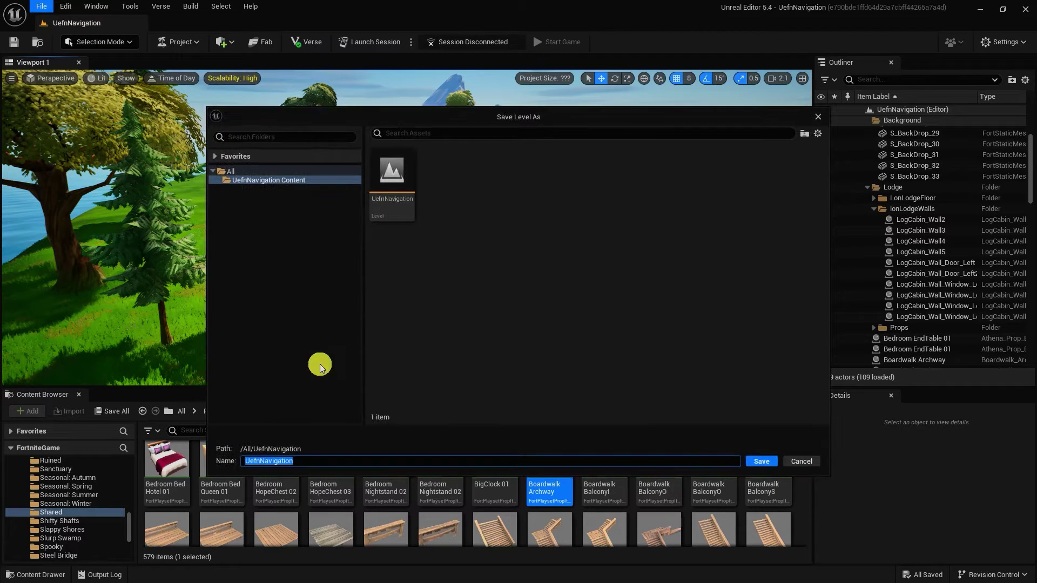
key("Escape")
Step: Save all modified levels and assets in the project
left_click(37, 6)
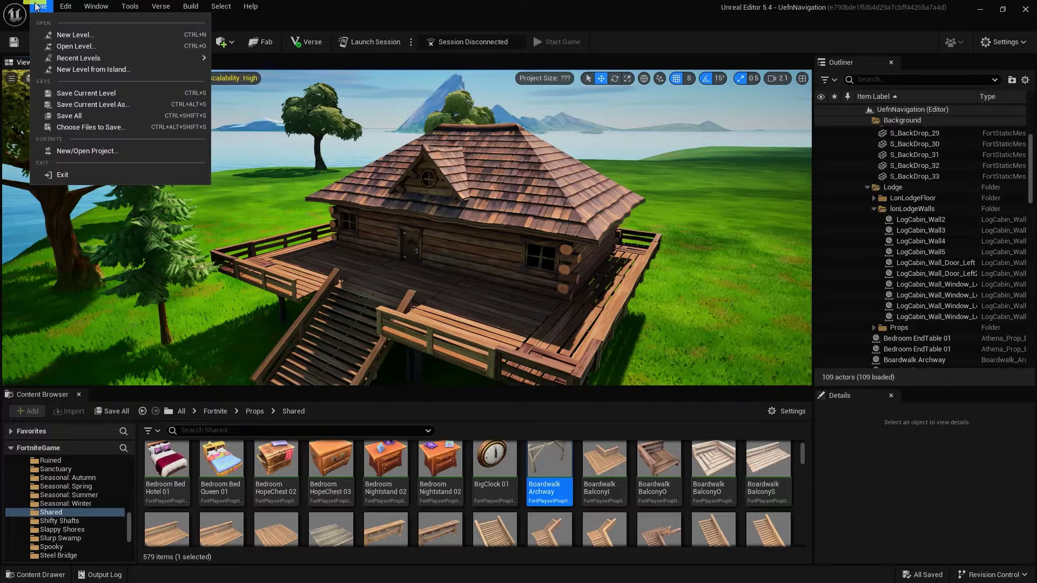
left_click(83, 117)
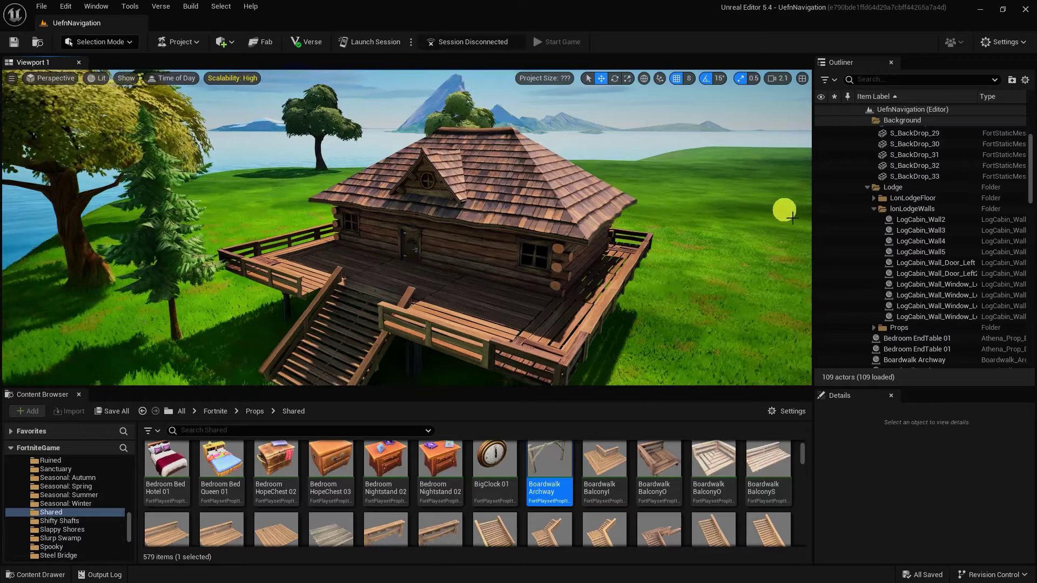
right_click_drag(750, 224, 778, 240)
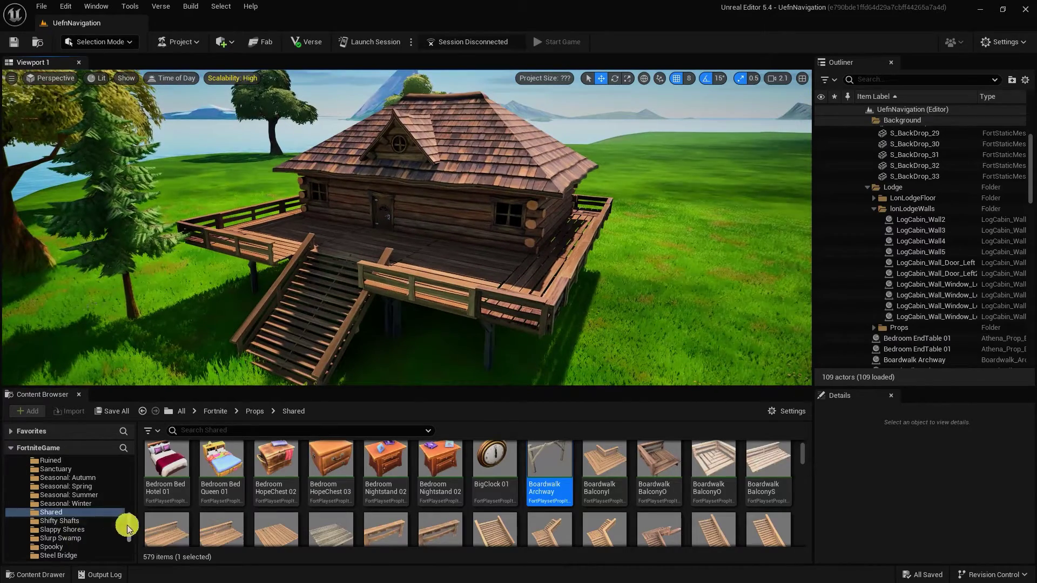
Step: Display the contents of the project's UefnNavigation Content folder in the Content Browser
left_click_drag(129, 526, 126, 447)
left_click(16, 480)
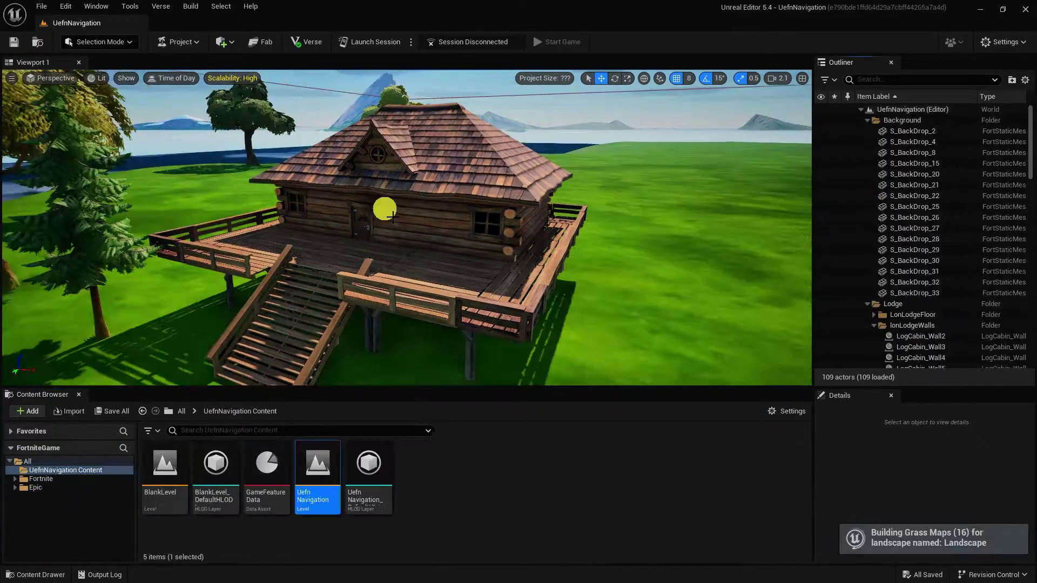
right_click_drag(396, 217, 406, 214)
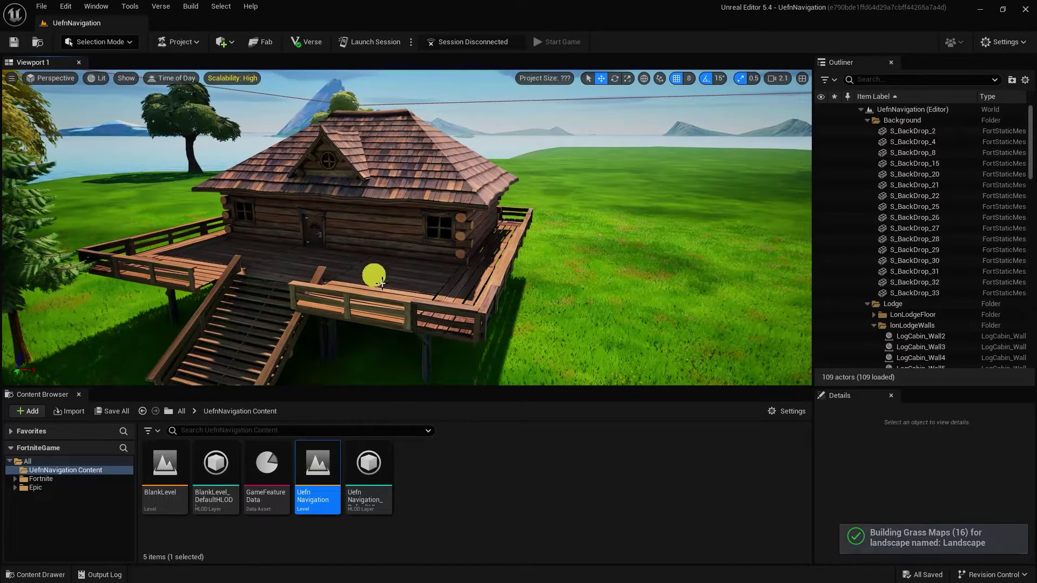
Step: Open the BlankLevel level from the project content and return to the UefnNavigation level
double_click(154, 479)
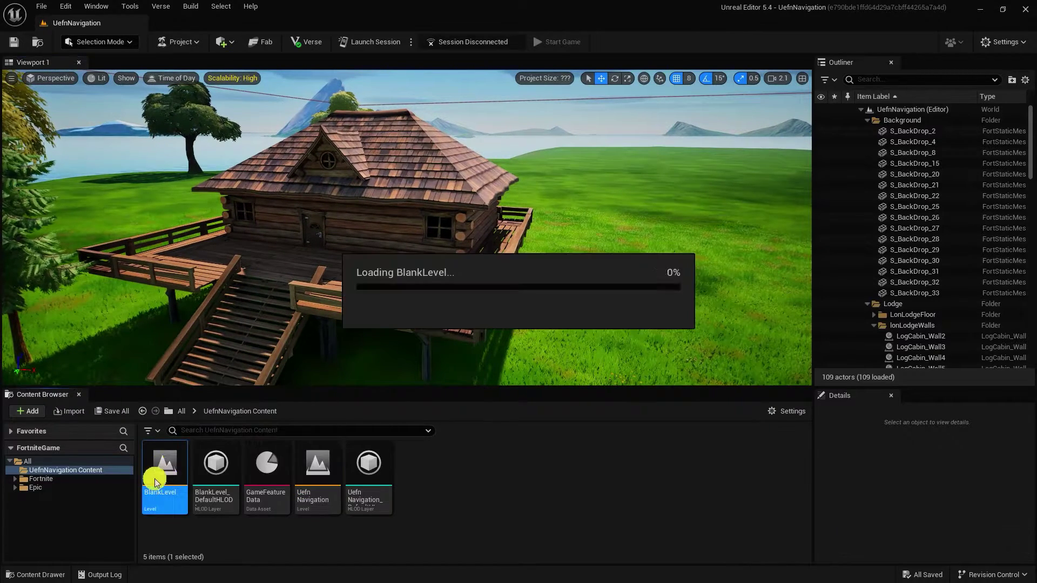
double_click(318, 469)
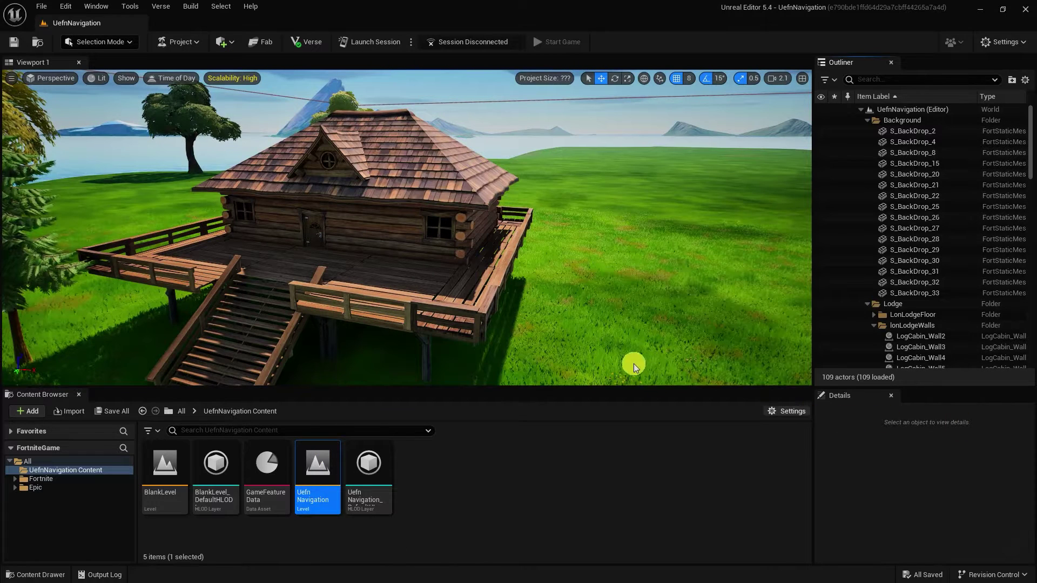
mouse_move(652, 213)
right_mouse_down()
mouse_move(642, 211)
mouse_move(669, 204)
right_mouse_up()
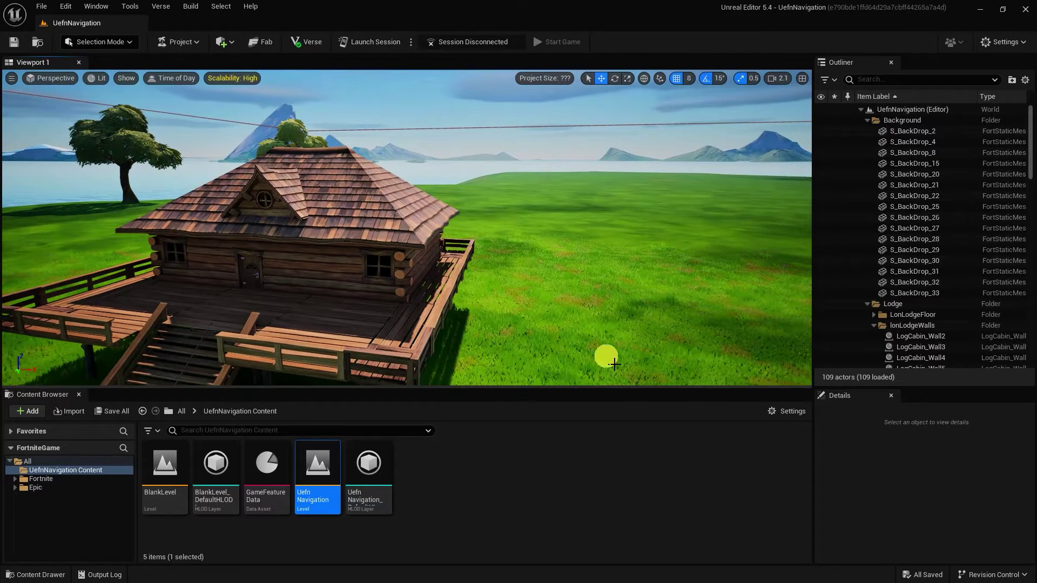
right_click_drag(615, 365, 606, 372)
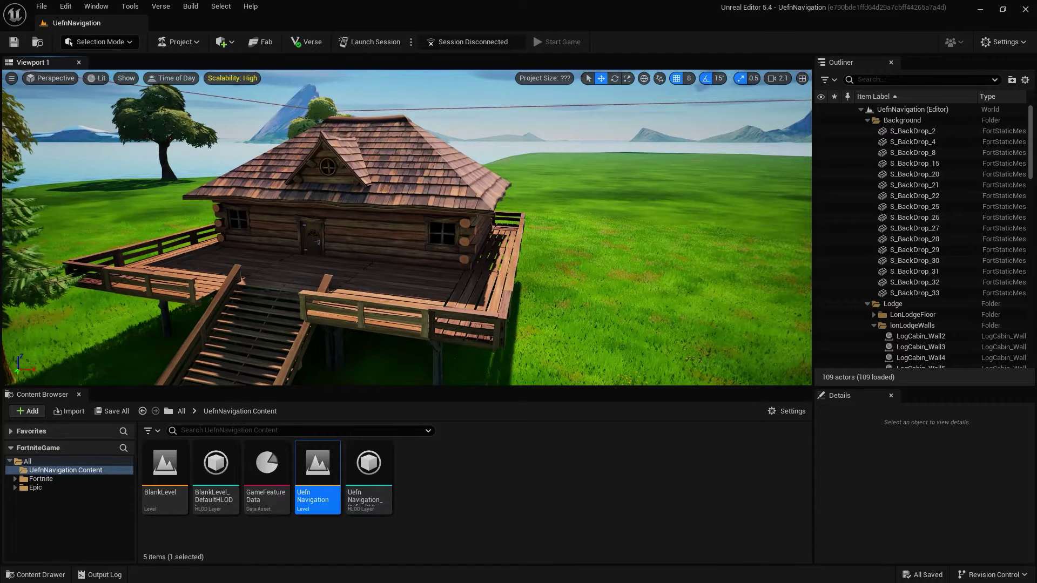
Step: Turn off realtime rendering in the viewport and look at the ocean along the beach
left_click(12, 79)
left_click(63, 127)
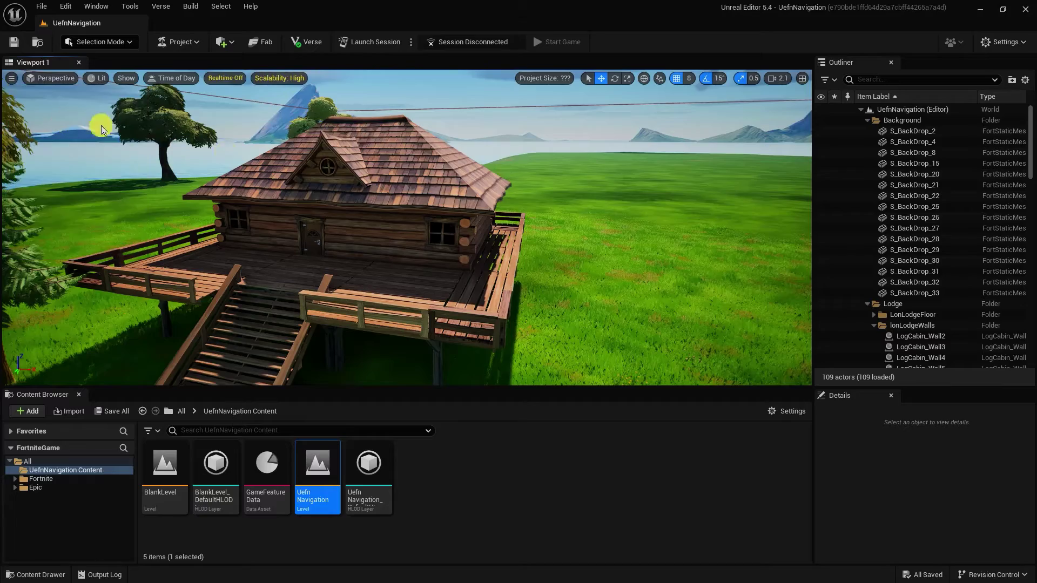
right_click_drag(99, 126, 11, 147)
right_click_drag(432, 286, 400, 282)
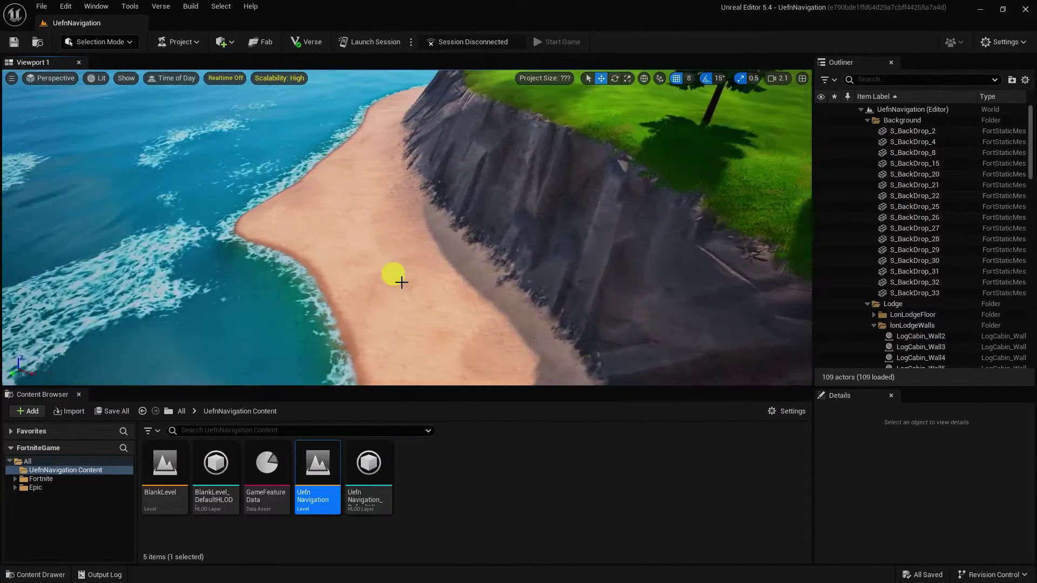
right_click_drag(237, 284, 198, 302)
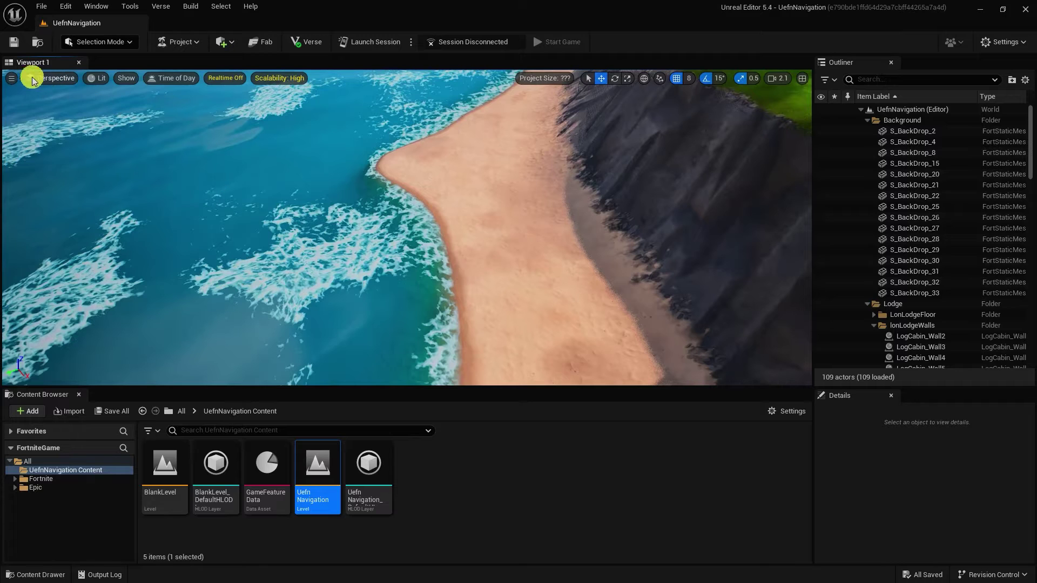
Step: Turn realtime rendering on to compare the ocean's motion, and disable it again before returning to the cabin
left_click(12, 78)
left_click(32, 111)
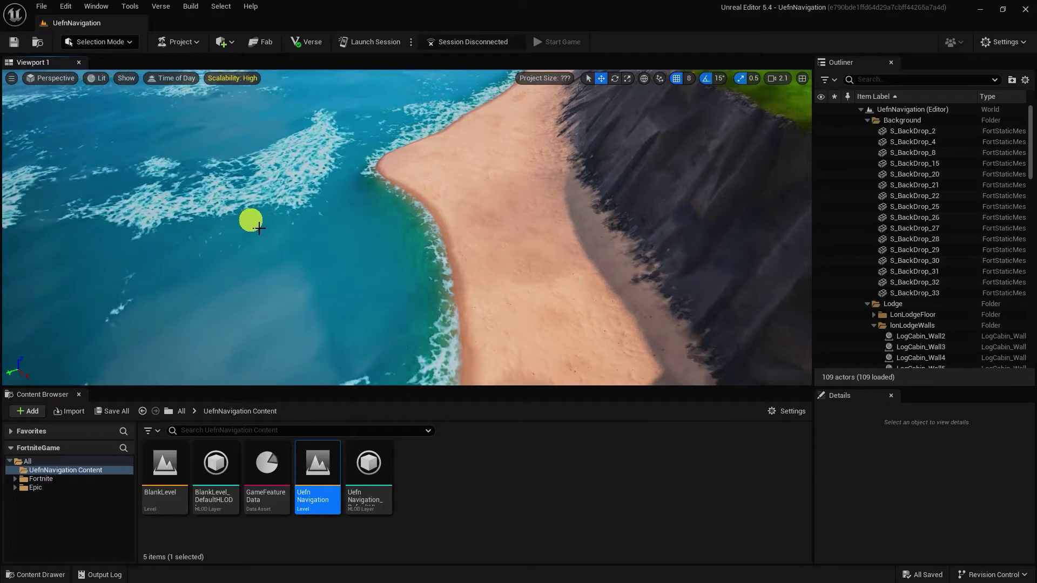
left_click(12, 78)
left_click(32, 111)
right_click_drag(213, 158, 229, 143)
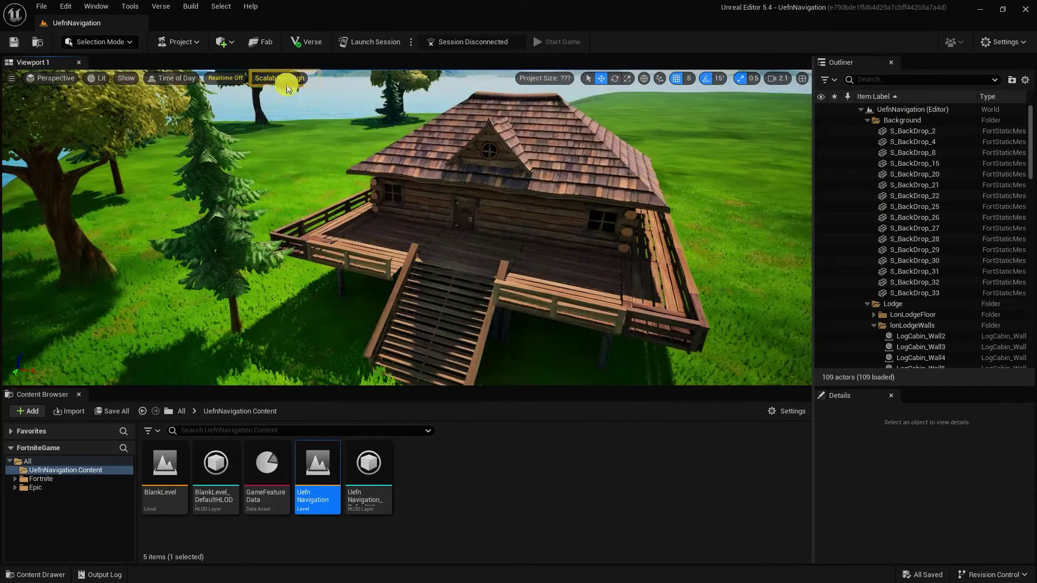
Step: Try the Medium and Low scalability presets to compare the viewport's rendering quality
left_click(282, 78)
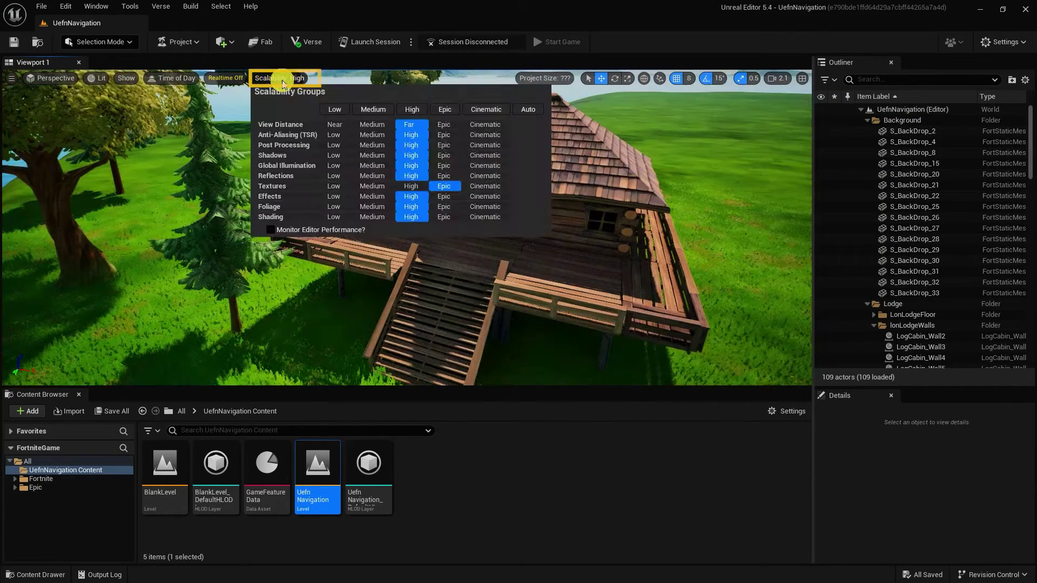
left_click(372, 110)
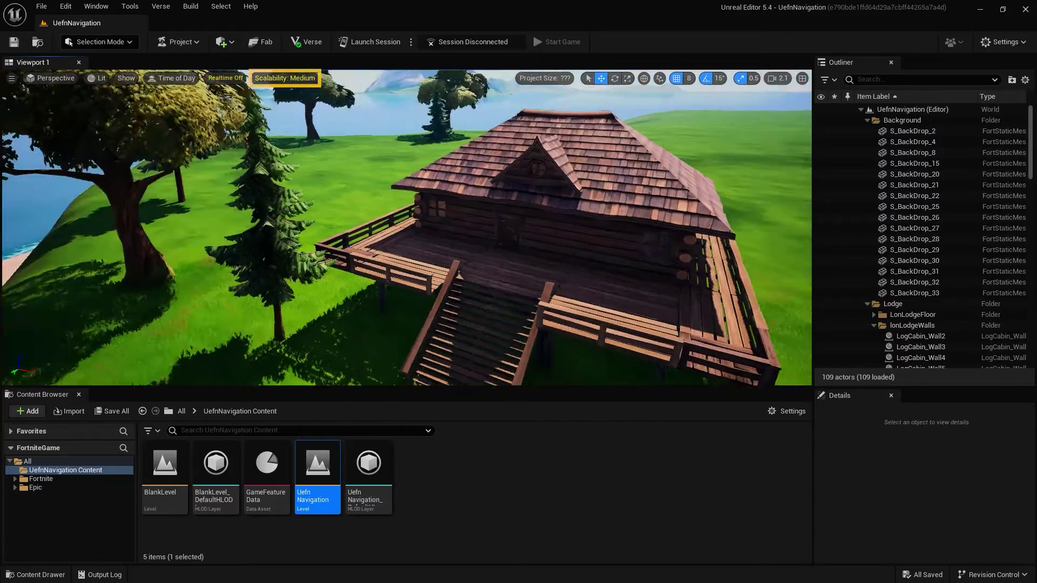
right_click_drag(407, 228, 432, 208)
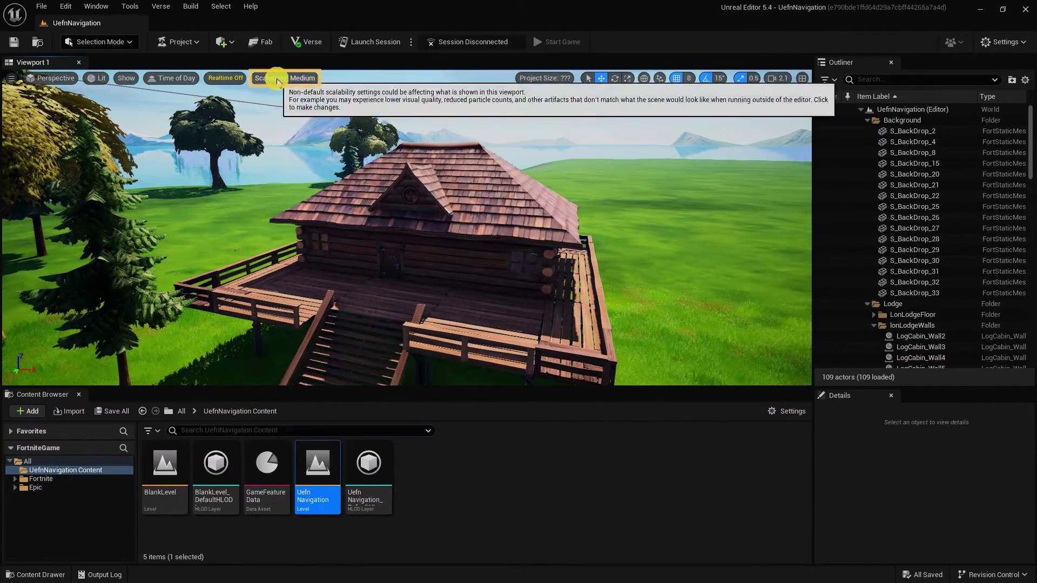
left_click(287, 78)
left_click(335, 110)
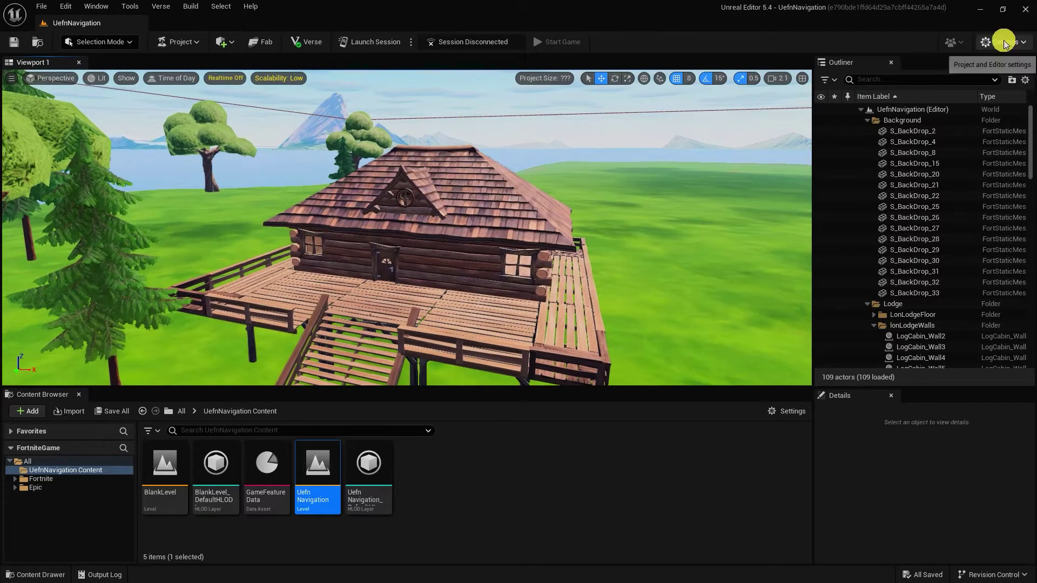
Step: Set all engine scalability groups to the Medium preset
left_click(1004, 42)
mouse_move(938, 150)
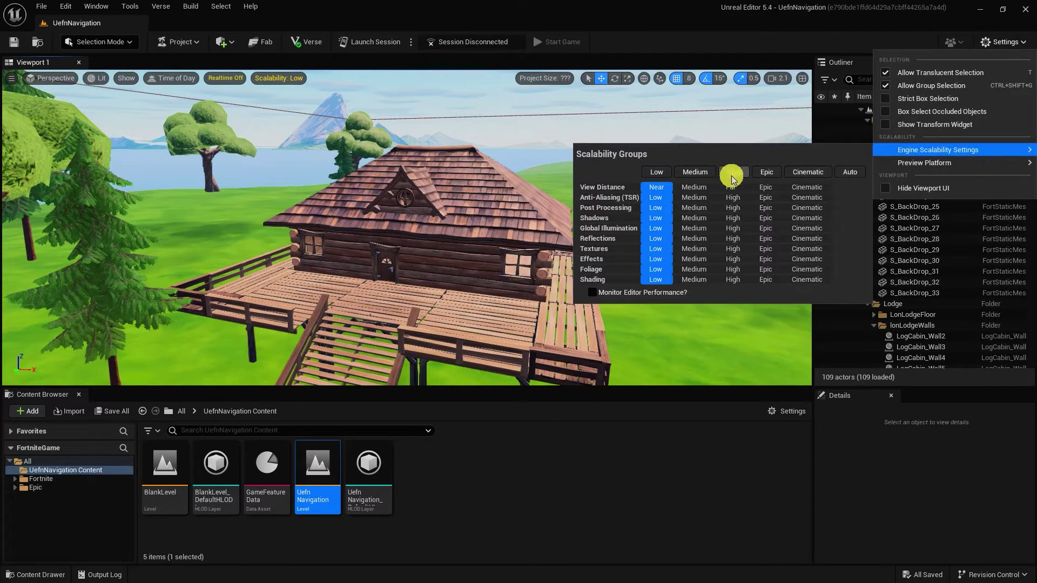
left_click(690, 172)
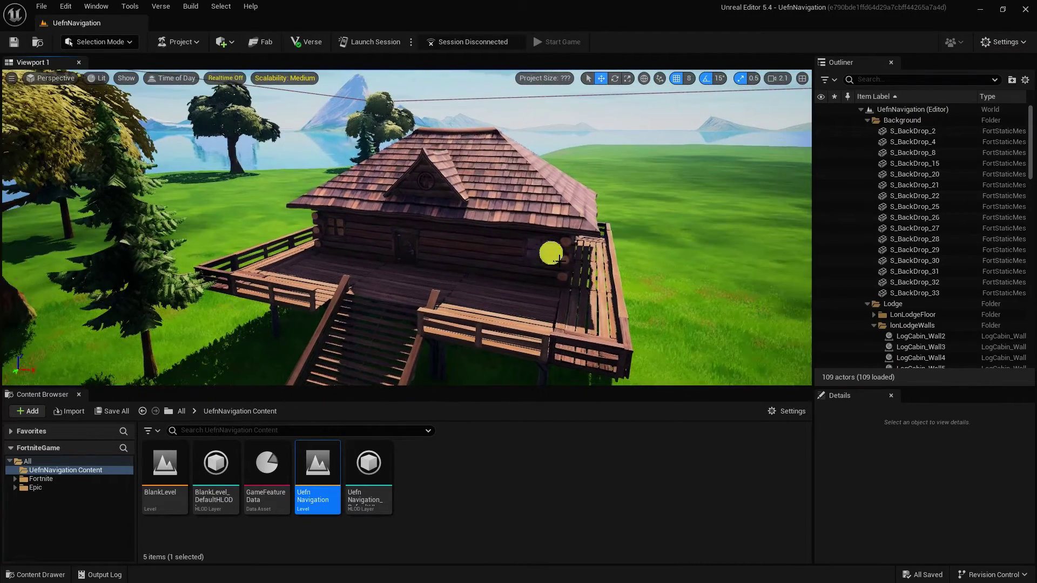
right_click_drag(559, 261, 295, 202)
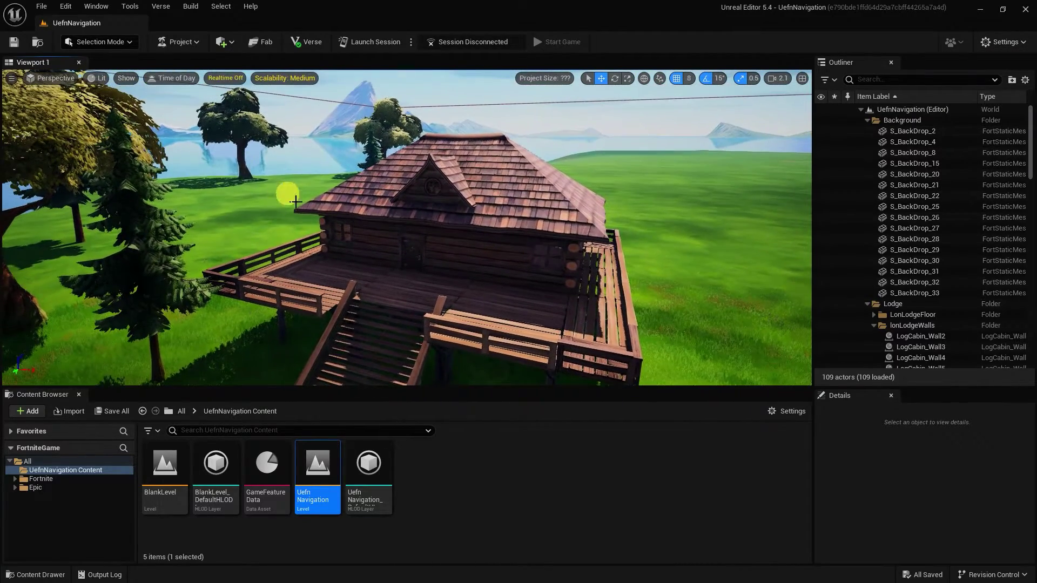
Step: Switch the viewport to the Unlit view mode and look around the cabin
left_click(101, 76)
left_click(121, 108)
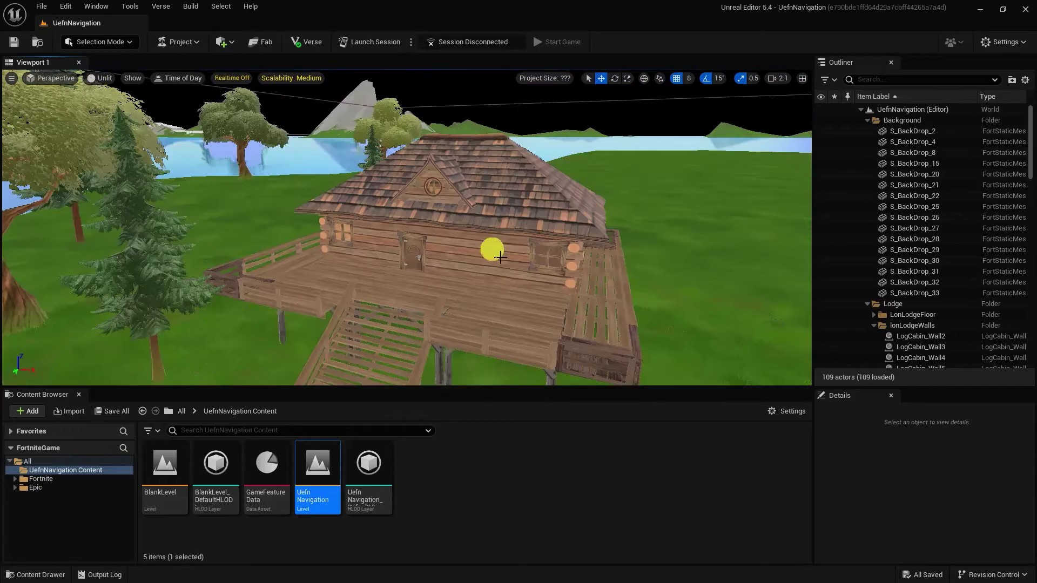
right_click_drag(501, 258, 411, 253)
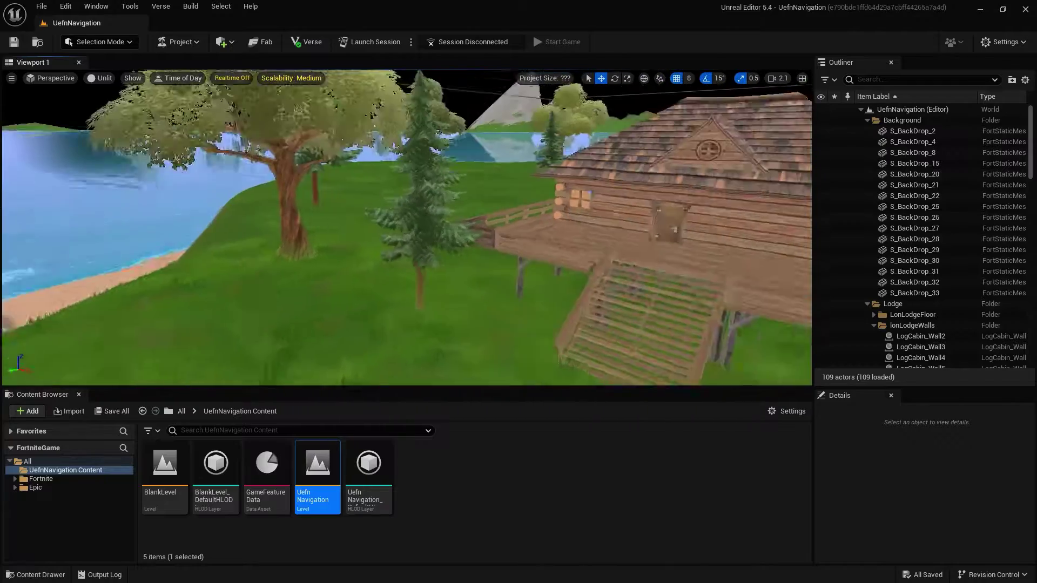
left_click_drag(227, 271, 324, 269)
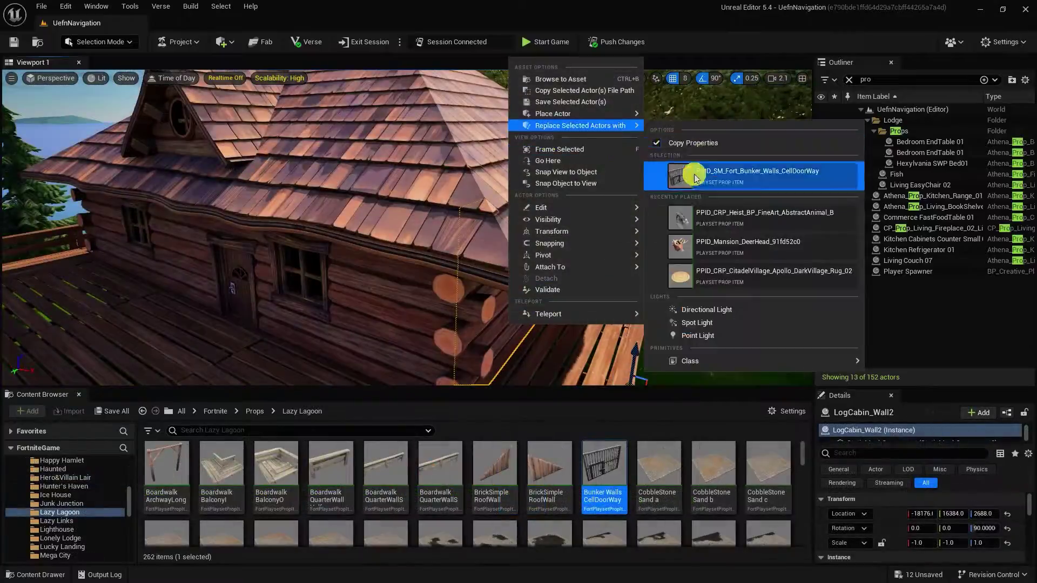
Step: Replace the selected LogCabin_Wall2 actor with the PPID_SM_Fort_Bunker_Walls_CellDoorWay prop
left_click(695, 178)
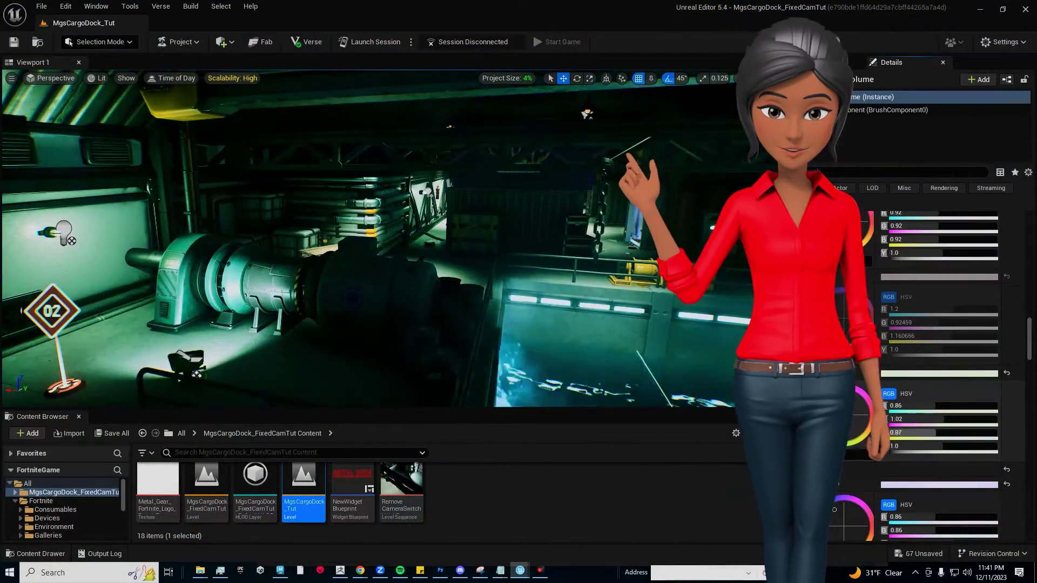
Step: Adjust the blue channel of the selected volume's colour grading
left_click_drag(935, 432, 938, 433)
Step: Select the concrete ledge below the yellow machine at the pool's edge, along with its static mesh component
right_click_drag(378, 233, 335, 259)
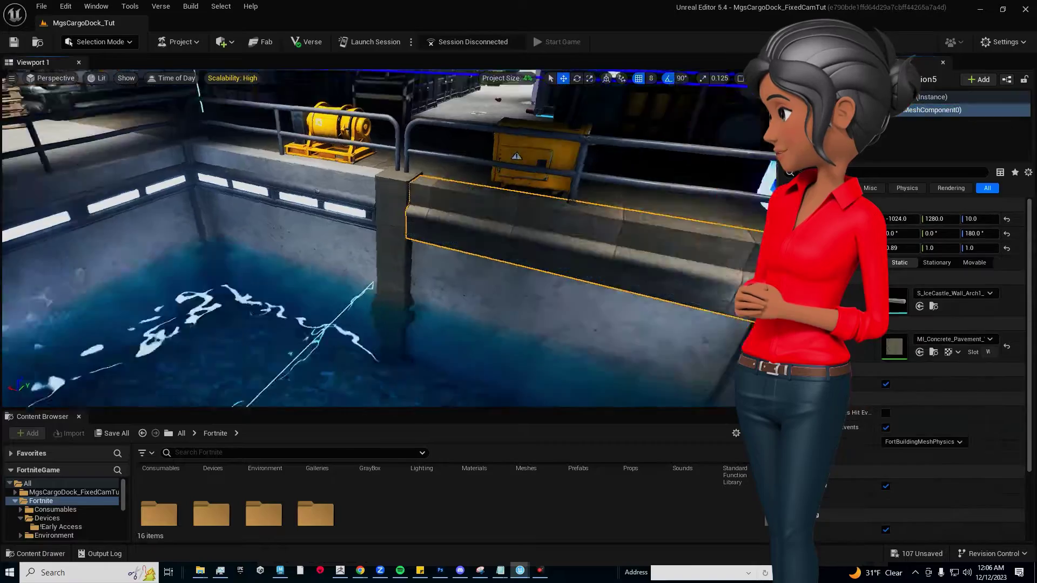
left_click(277, 238)
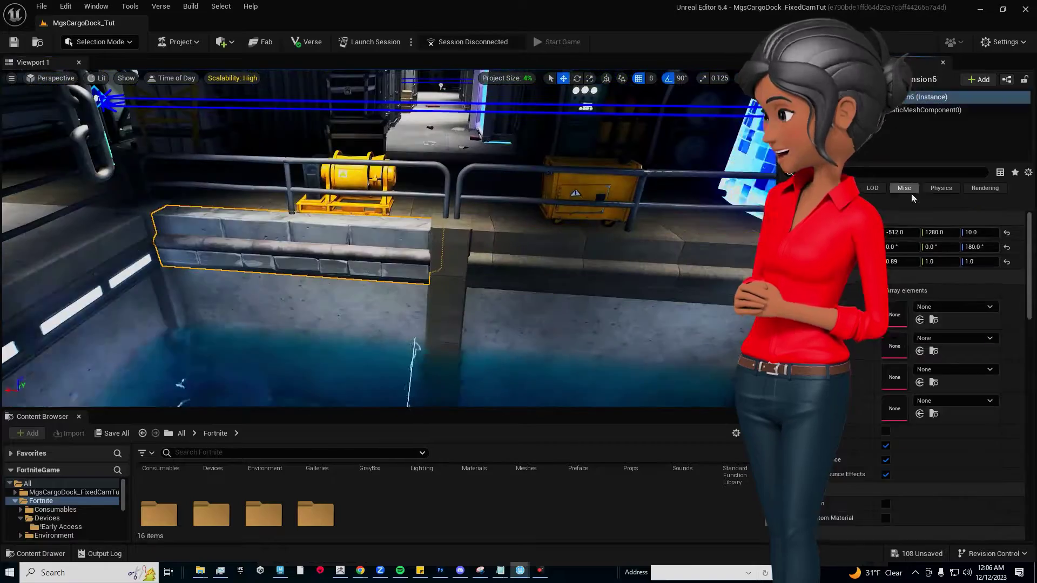
left_click(926, 110)
left_click(255, 227)
left_click(291, 291)
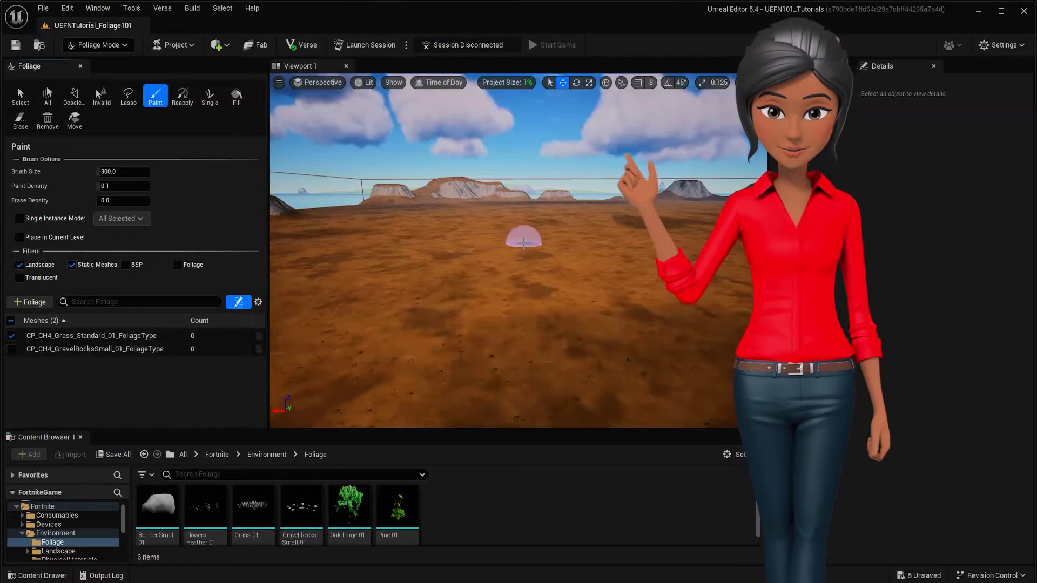
Step: Paint CP_CH4_Grass_Standard_01 foliage on the bare landscape with brush size 300 and paint density 0.1
mouse_move(523, 240)
left_mouse_down()
mouse_move(410, 324)
mouse_move(525, 302)
left_mouse_up()
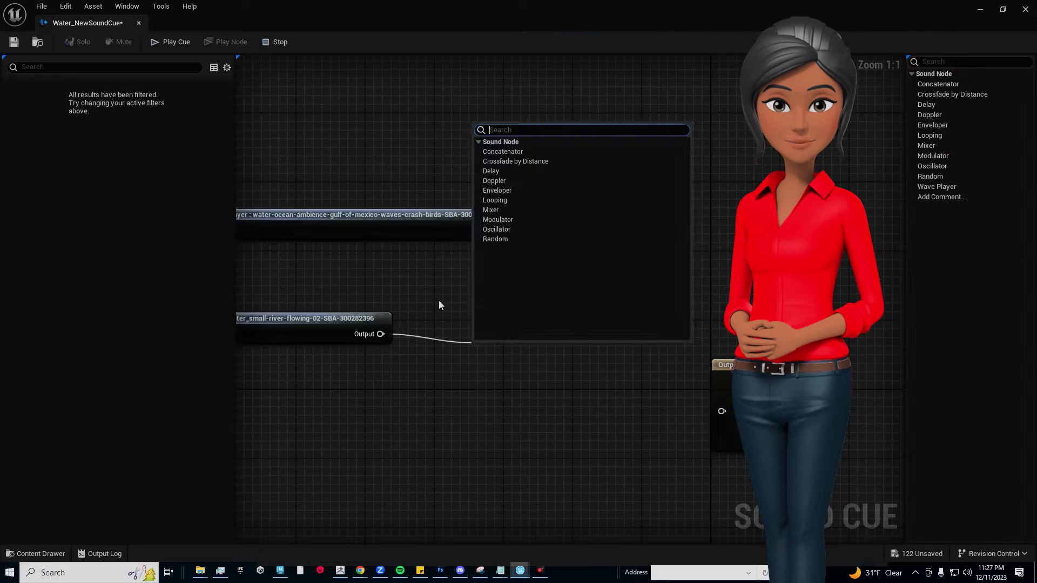
Step: Combine the ocean and river wave players in a Mixer node and feed its output into a Looping node
left_click_drag(381, 334, 557, 327)
left_click_drag(589, 295, 536, 303)
left_click_drag(562, 317, 605, 370)
left_click(641, 225)
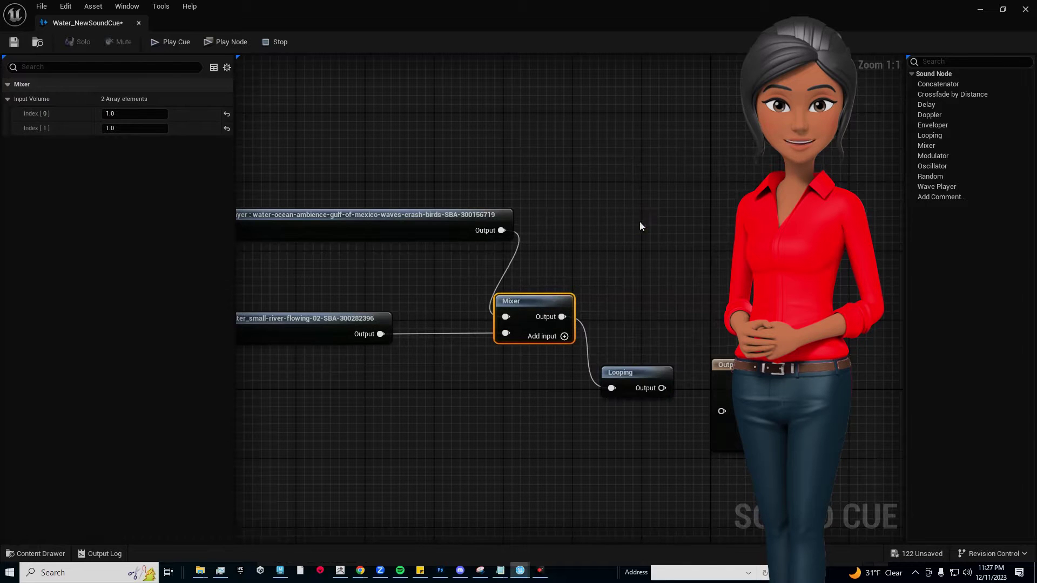
right_click_drag(641, 225, 555, 219)
left_click_drag(654, 371, 689, 350)
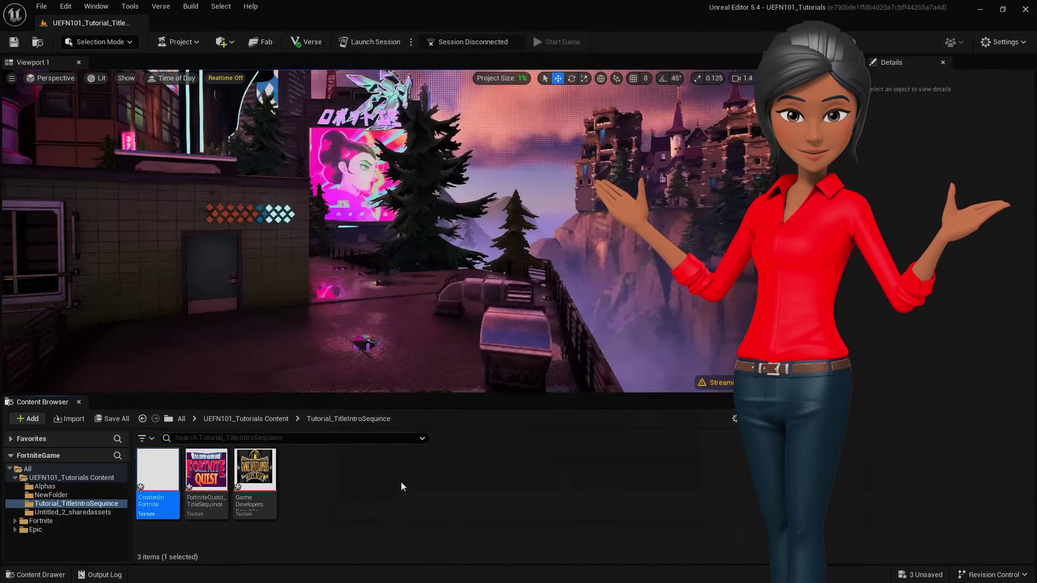
Step: Create a Widget Blueprint in the Tutorial_TitleIntroSequince folder with User Widget as its parent class
right_click(401, 486)
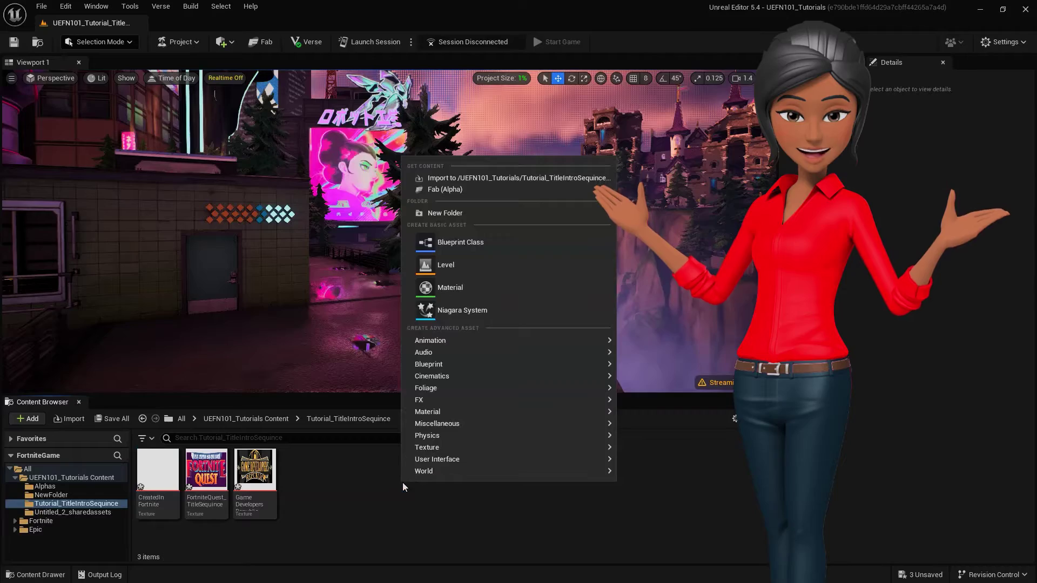
left_click(664, 469)
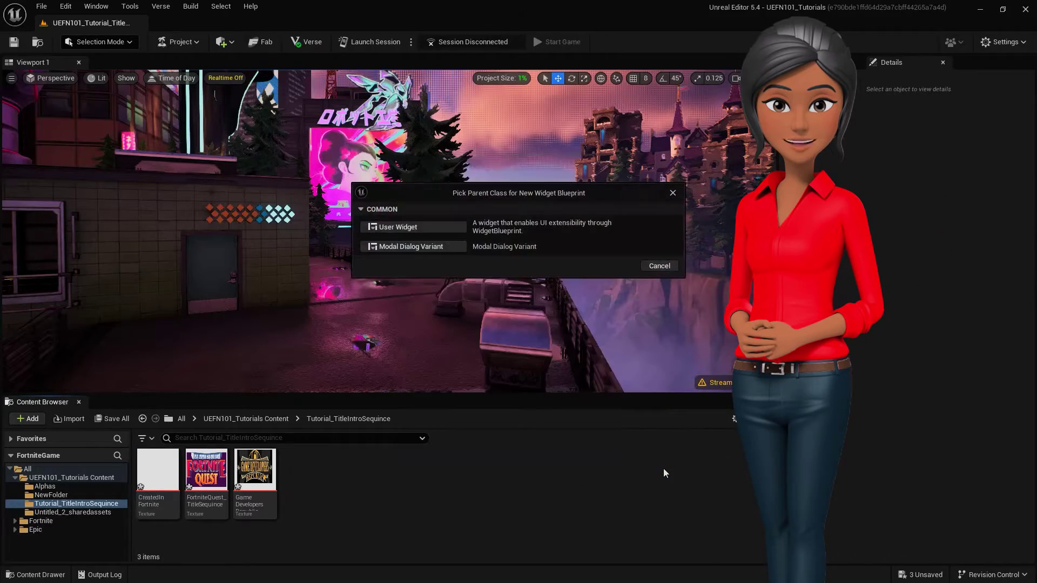
left_click(457, 226)
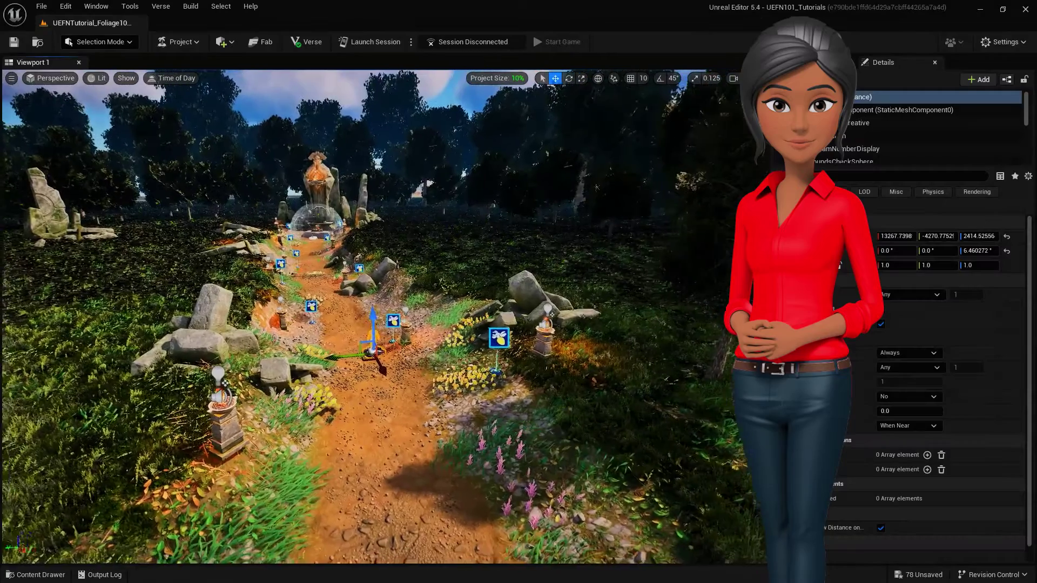
right_click_drag(597, 188, 572, 178)
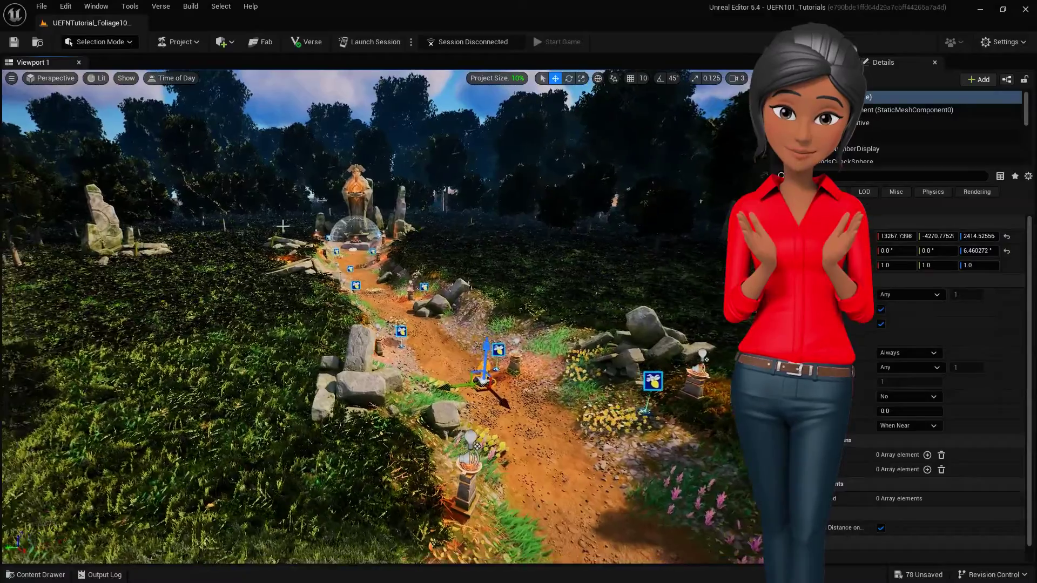
right_click_drag(285, 226, 162, 211)
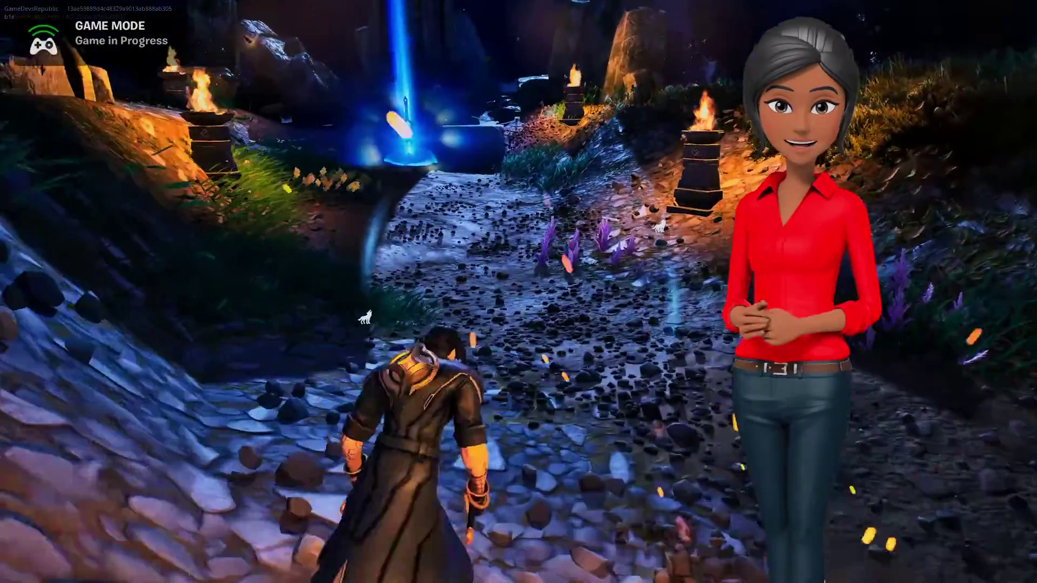